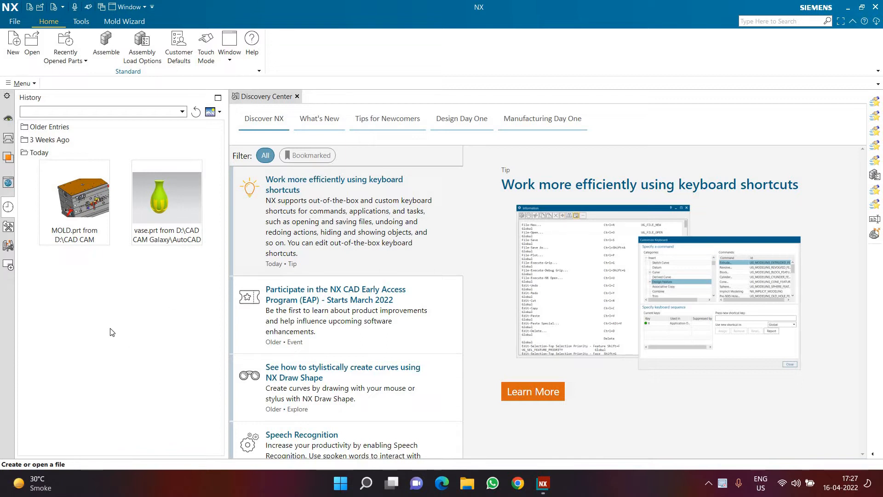
# In File Explorer, create a folder named product inside the NX folder, open it to check it, and close the window
pyautogui.click(467, 483)
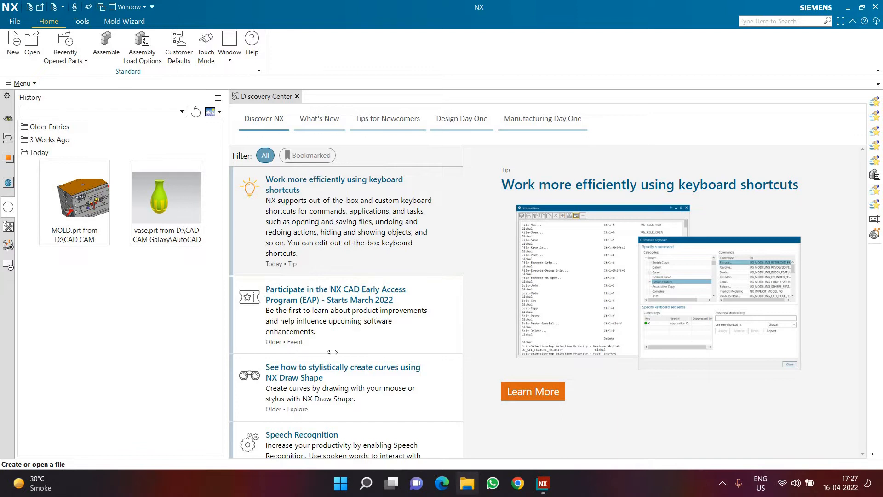
pyautogui.click(291, 300)
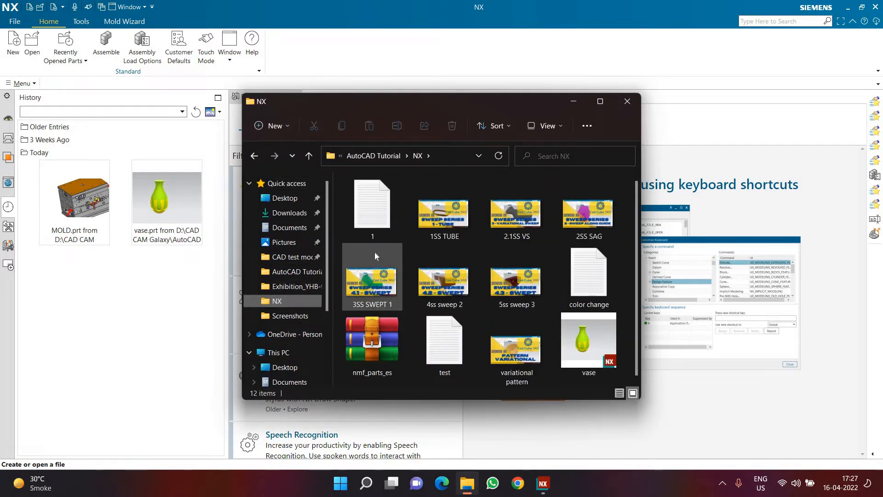
pyautogui.hotkey('ctrl', 'shift', 'n')
pyautogui.write('aSSEMBLY')
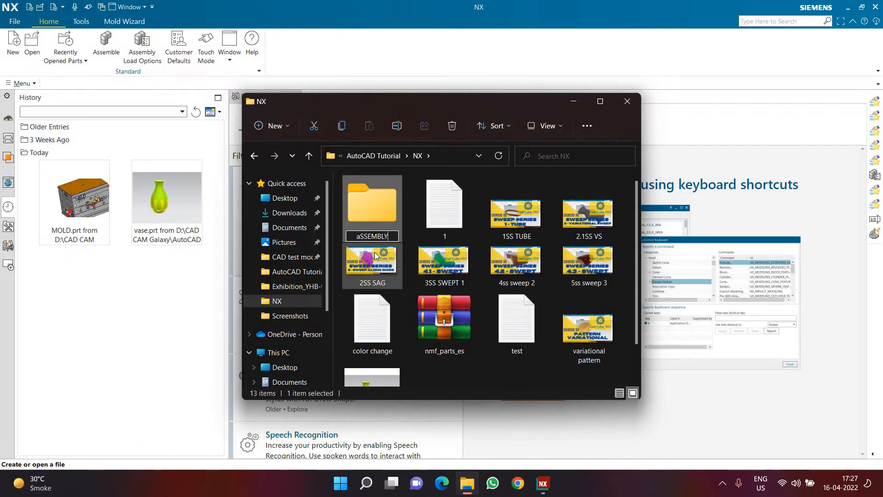
pyautogui.press('BackSpace')
pyautogui.press('BackSpace')
pyautogui.press('BackSpace')
pyautogui.press('BackSpace')
pyautogui.press('BackSpace')
pyautogui.press('BackSpace')
pyautogui.press('BackSpace')
pyautogui.press('BackSpace')
pyautogui.write('pro')
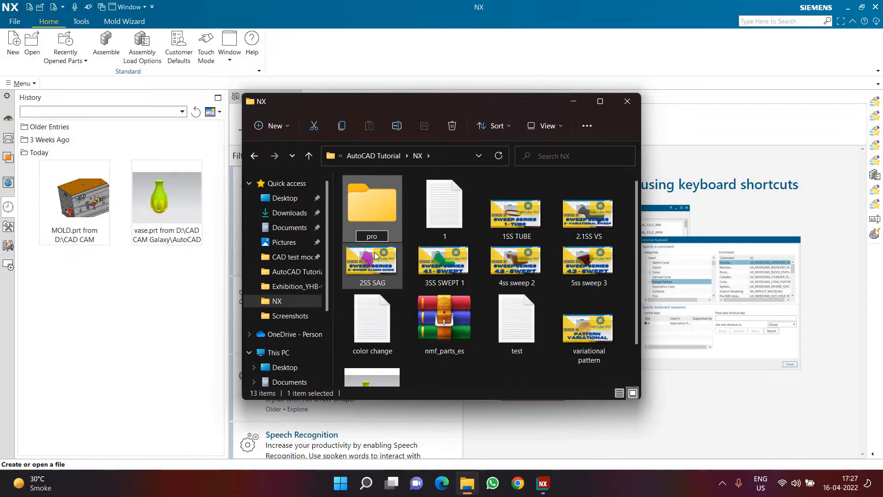
pyautogui.write('duct')
pyautogui.press('Return')
pyautogui.press('Return')
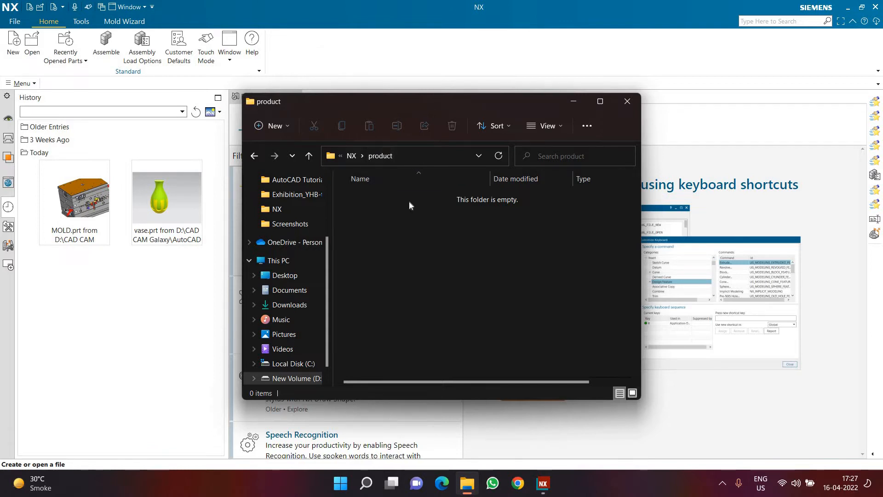
pyautogui.click(627, 101)
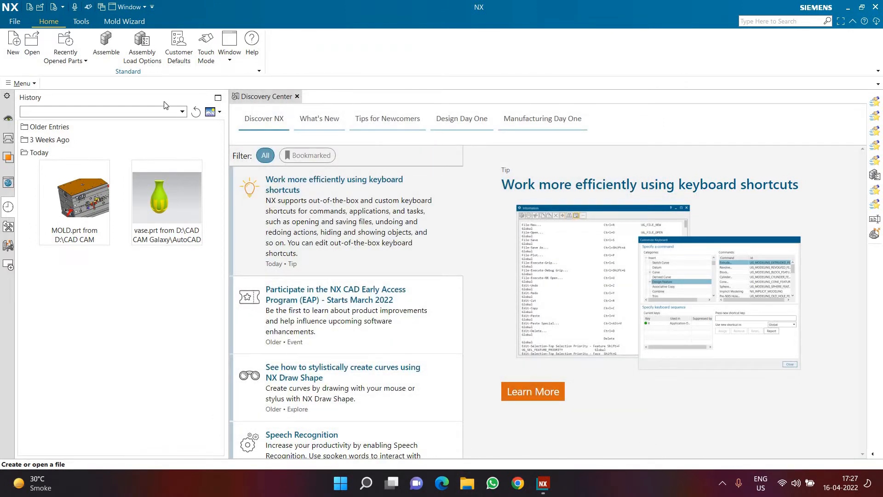
# Start a new millimetre Model file and set its folder to D:\CAD CAM Galaxy\AutoCAD Tutorial\NX\product
pyautogui.click(7, 59)
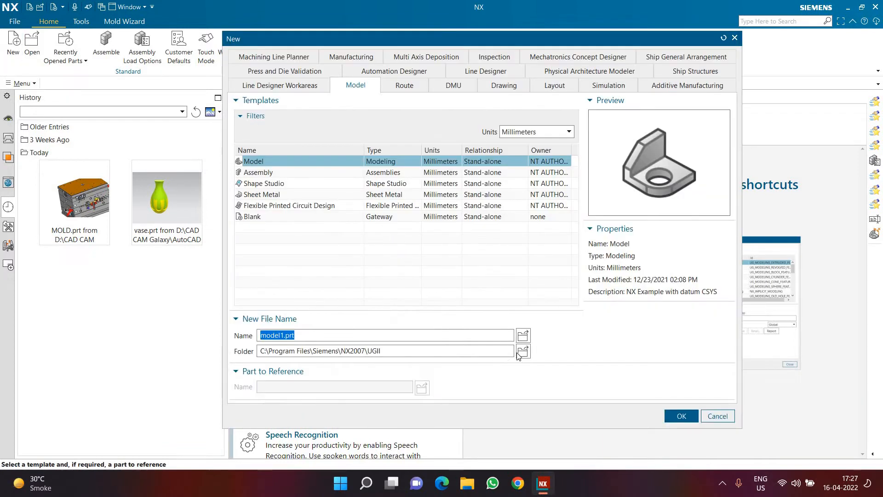
pyautogui.click(521, 352)
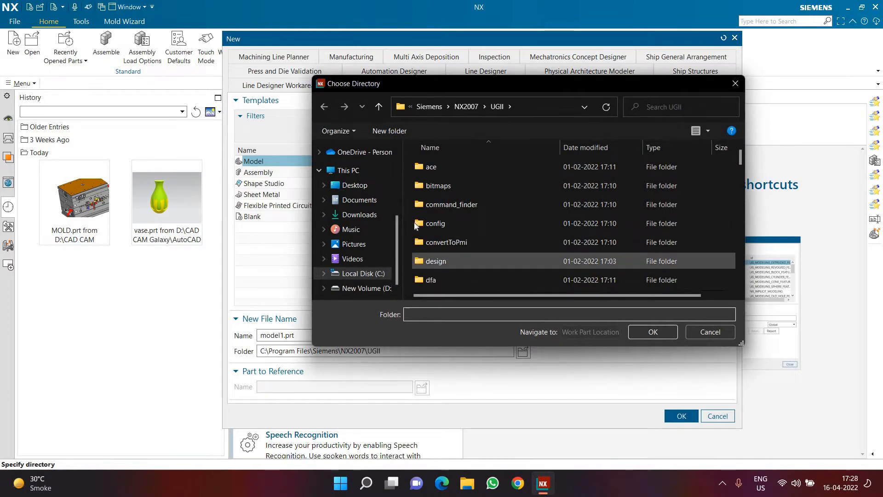
pyautogui.scroll(3, 366, 203)
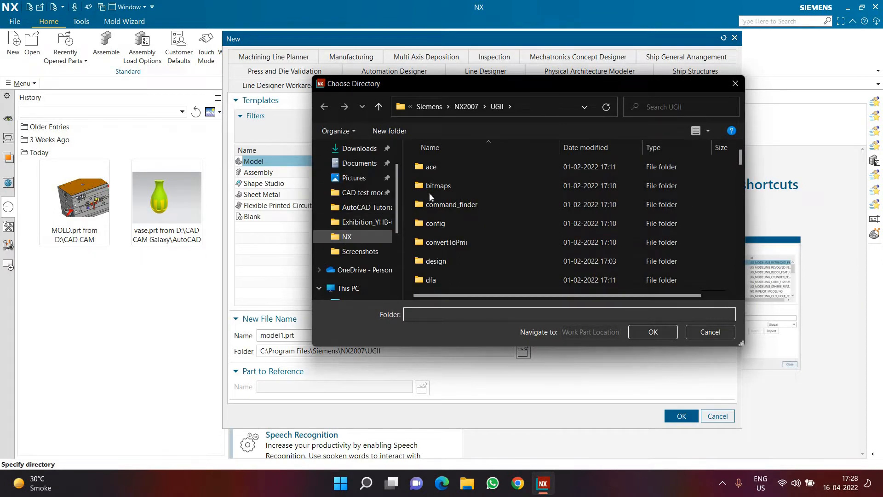
pyautogui.doubleClick(437, 170)
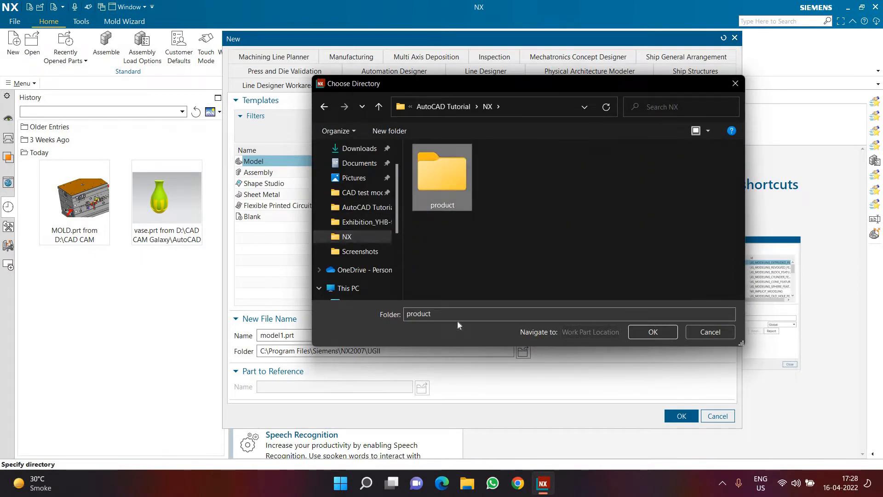
pyautogui.click(652, 334)
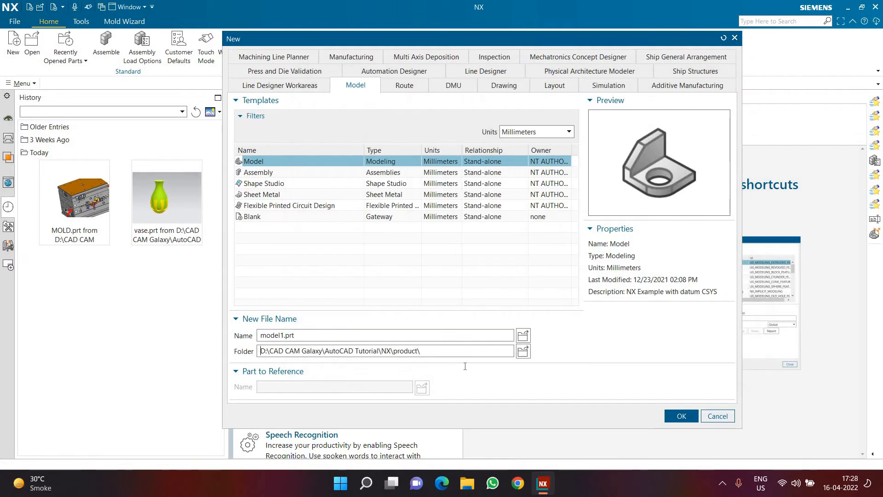
pyautogui.moveTo(261, 351); pyautogui.dragTo(465, 367)
# Name the new model file body and create the part
pyautogui.doubleClick(380, 335)
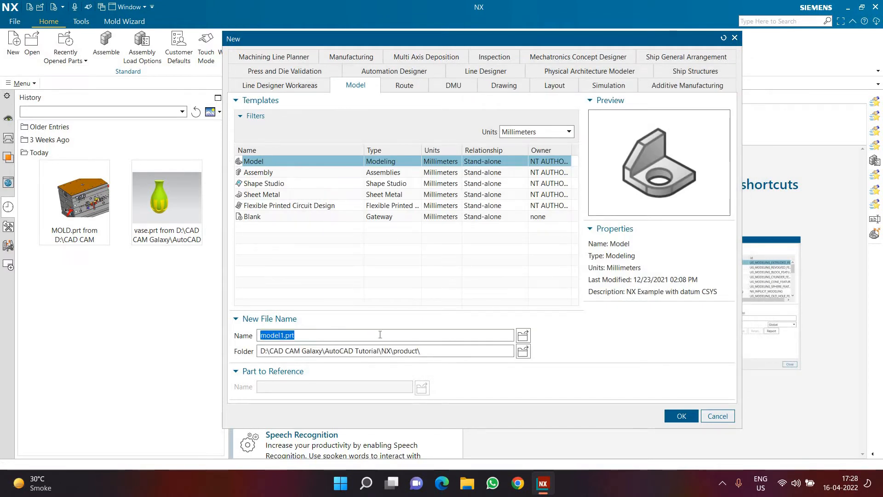
pyautogui.write('body')
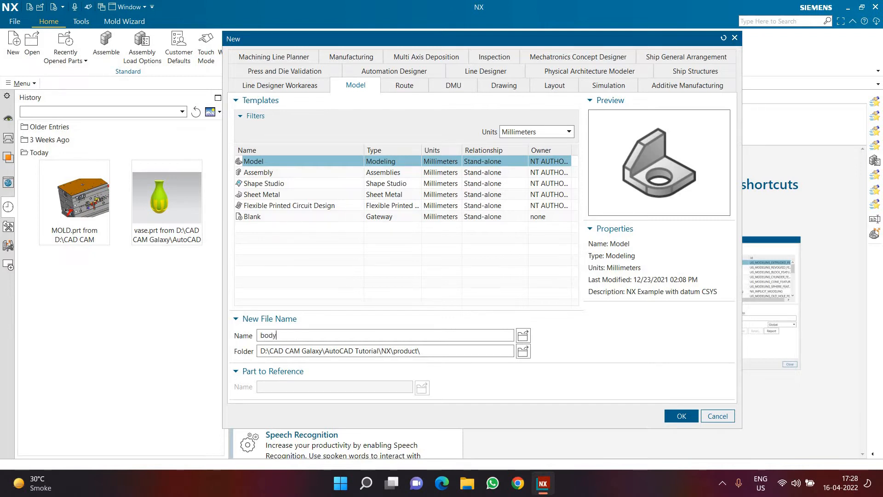
pyautogui.click(680, 420)
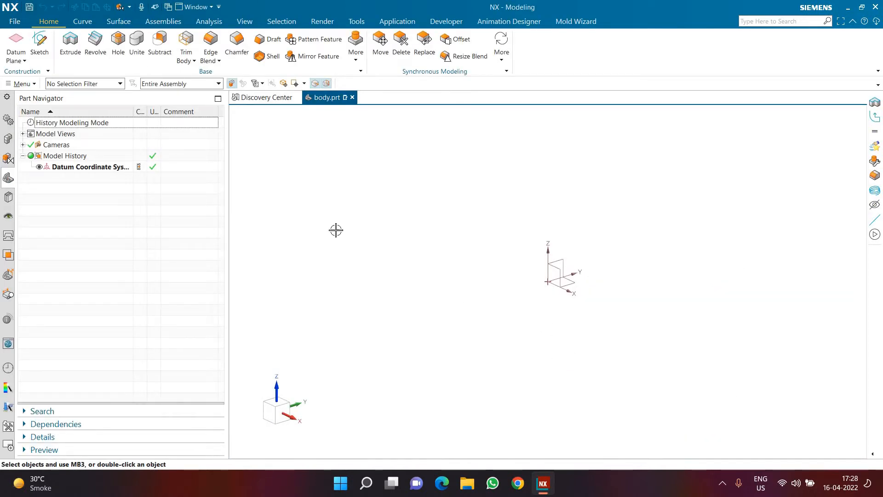
# Create a sketch on the default horizontal (Top) plane and draw a rectangle centred on the origin, about 680 by 310 mm
pyautogui.click(39, 41)
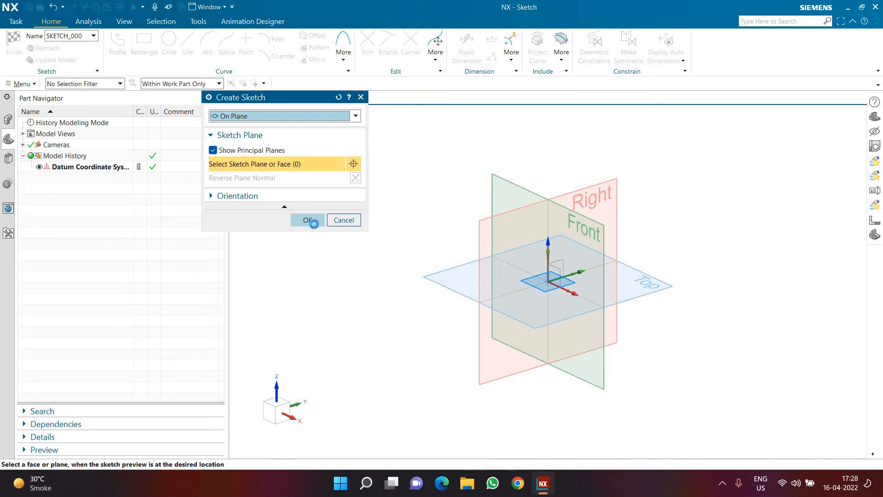
pyautogui.click(307, 220)
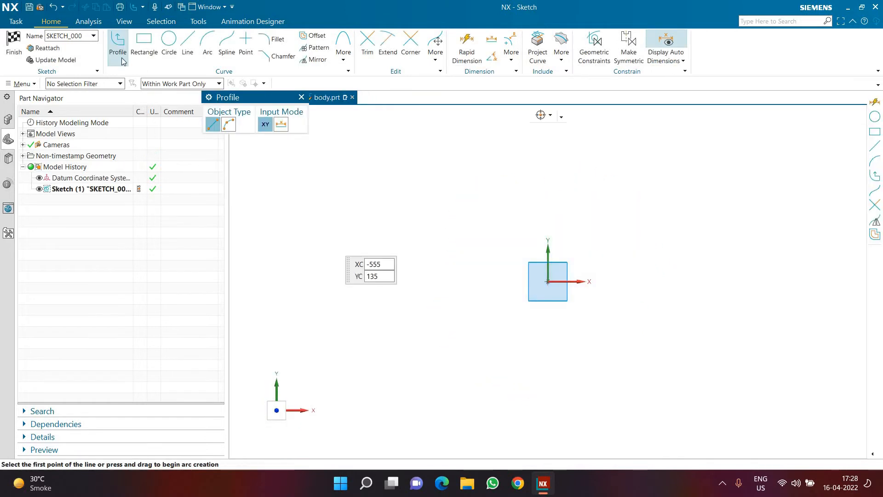
pyautogui.click(144, 44)
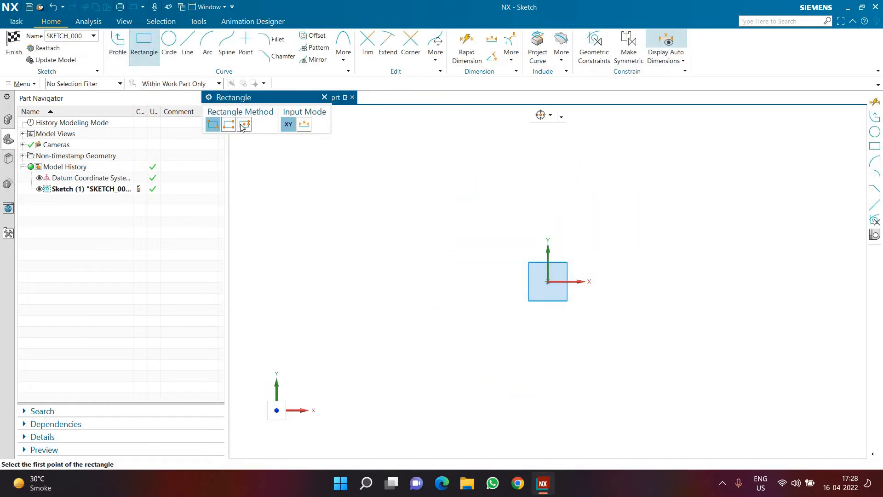
pyautogui.click(548, 282)
pyautogui.click(692, 281)
pyautogui.click(672, 346)
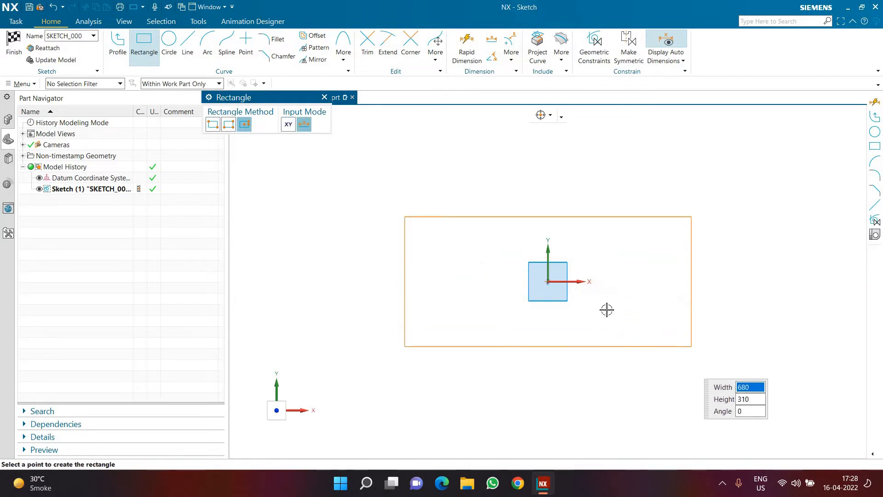
pyautogui.press('Escape')
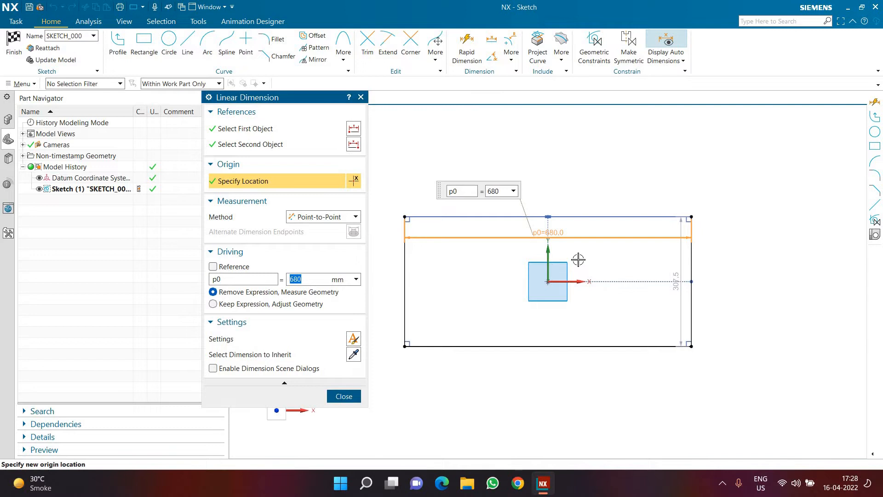
# Set the rectangle's width to 750 mm and its height to 350 mm, and finish the sketch
pyautogui.write('1')
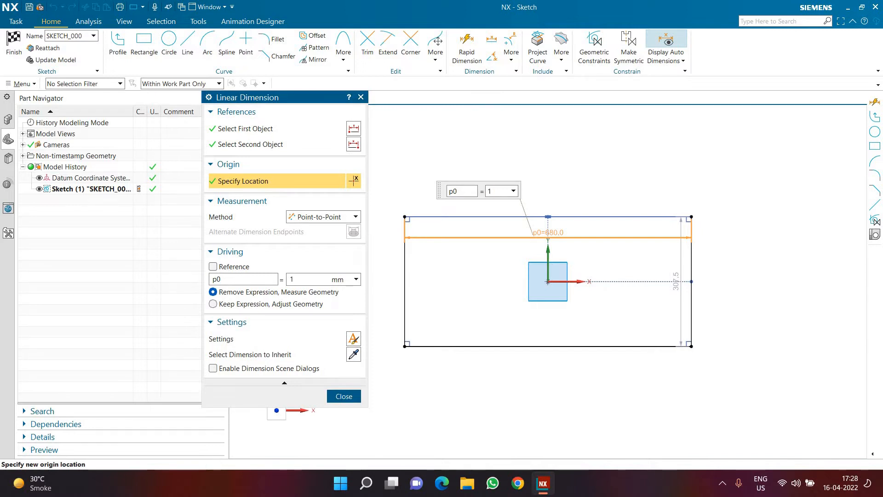
pyautogui.write('50')
pyautogui.press('Return')
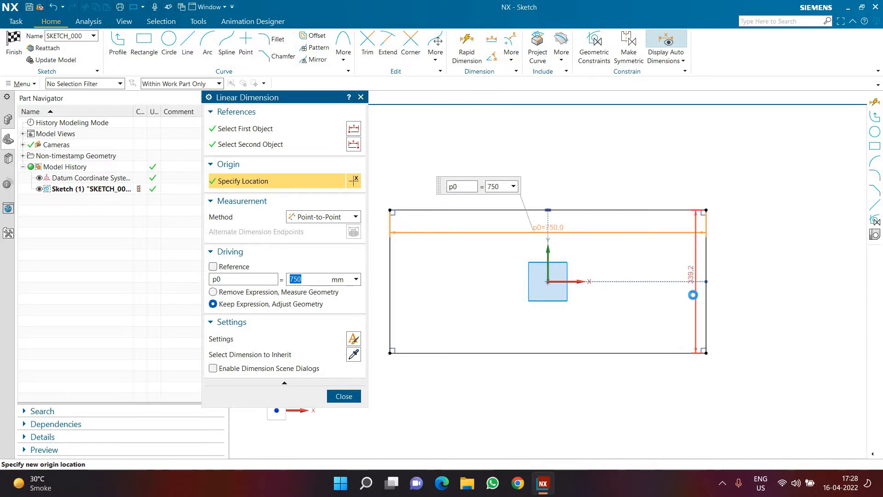
pyautogui.write('350')
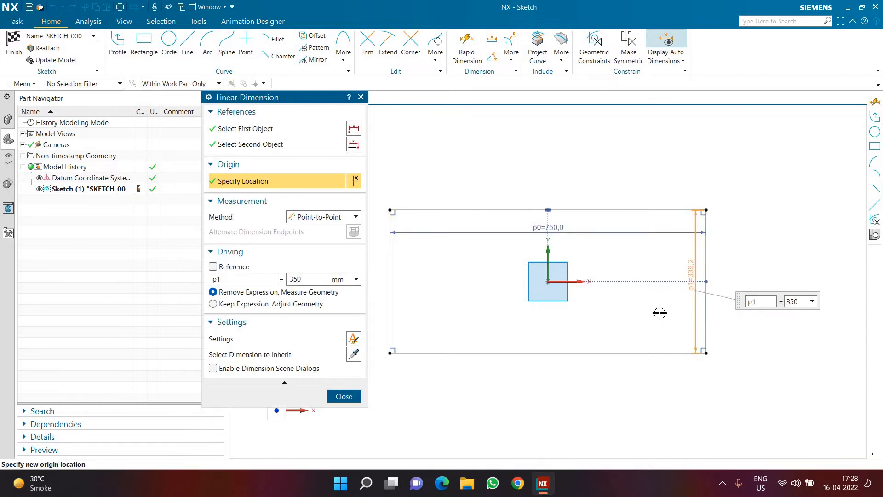
pyautogui.press('Return')
pyautogui.click(344, 399)
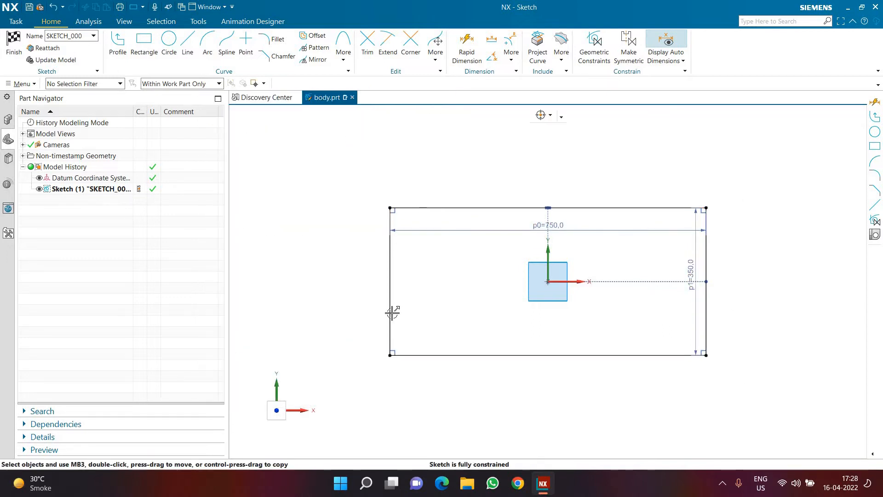
pyautogui.click(13, 63)
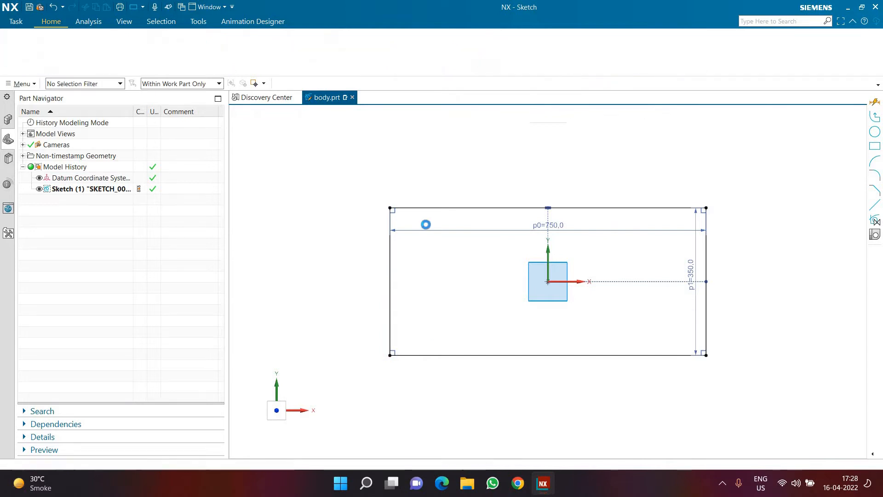
# Extrude the rectangle upward as a solid from 0 to 150 mm
pyautogui.click(70, 46)
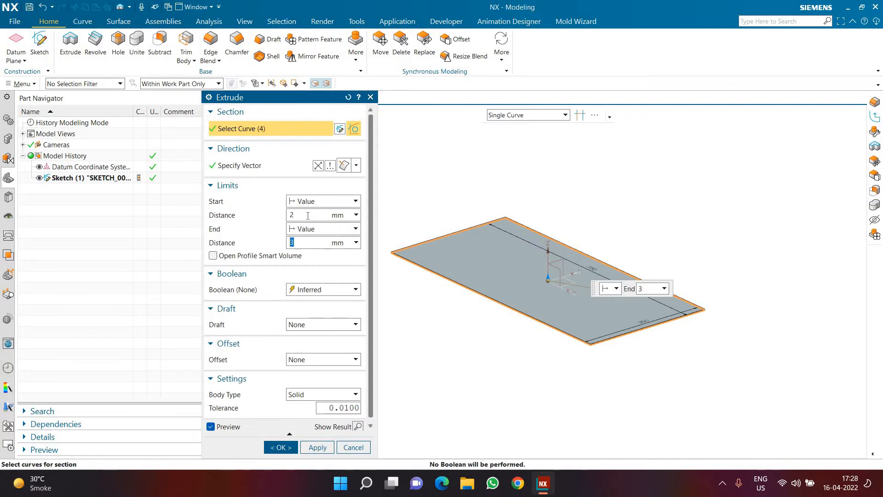
pyautogui.click(308, 215)
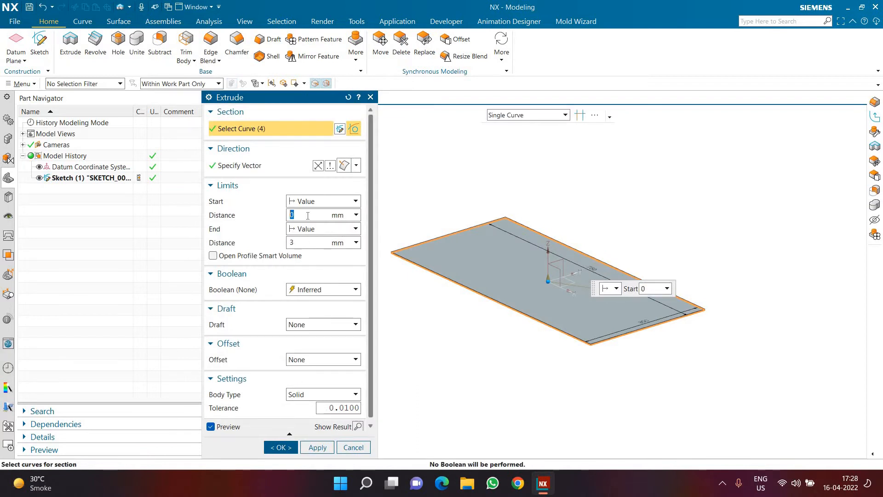
pyautogui.click(301, 244)
pyautogui.write('1')
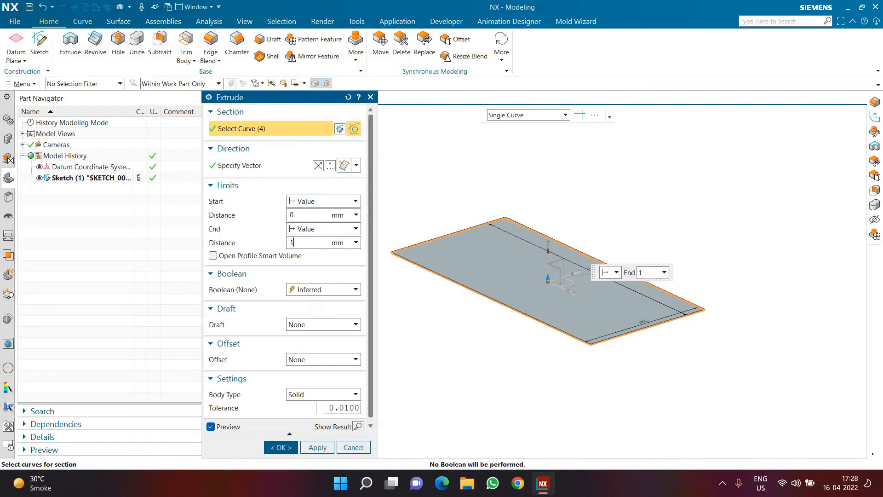
pyautogui.write('1510')
pyautogui.press('Return')
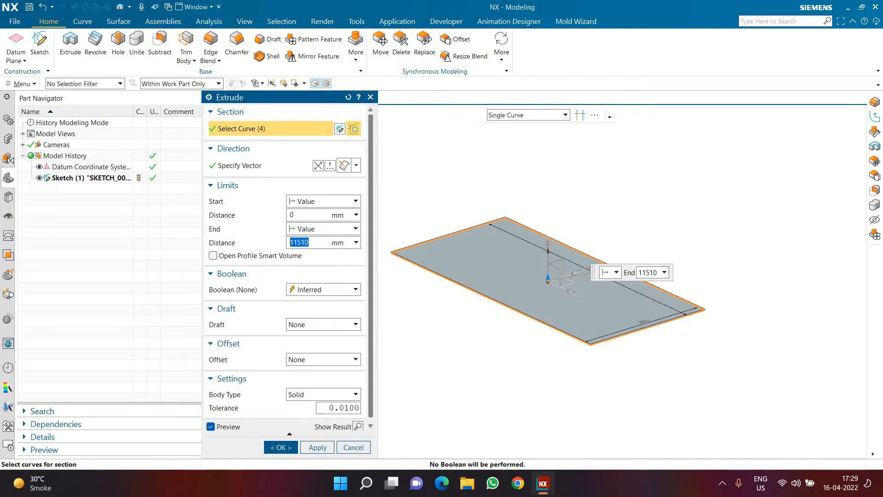
pyautogui.write('150')
pyautogui.press('Return')
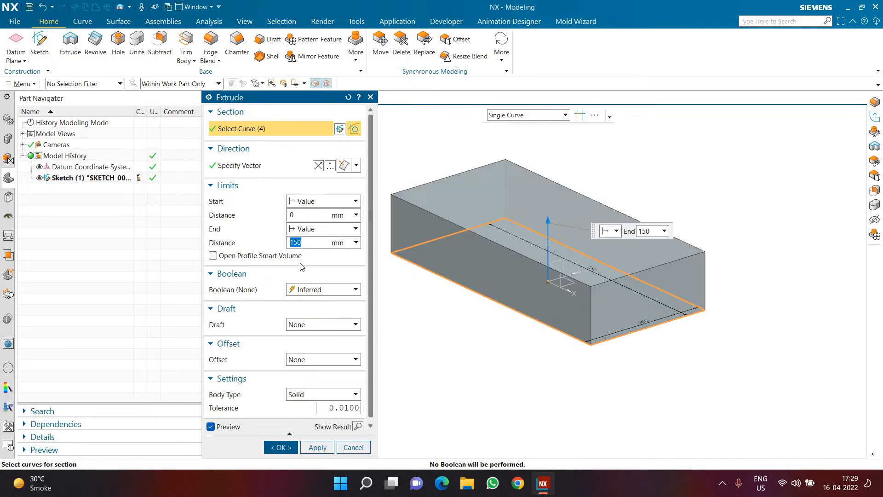
pyautogui.click(281, 448)
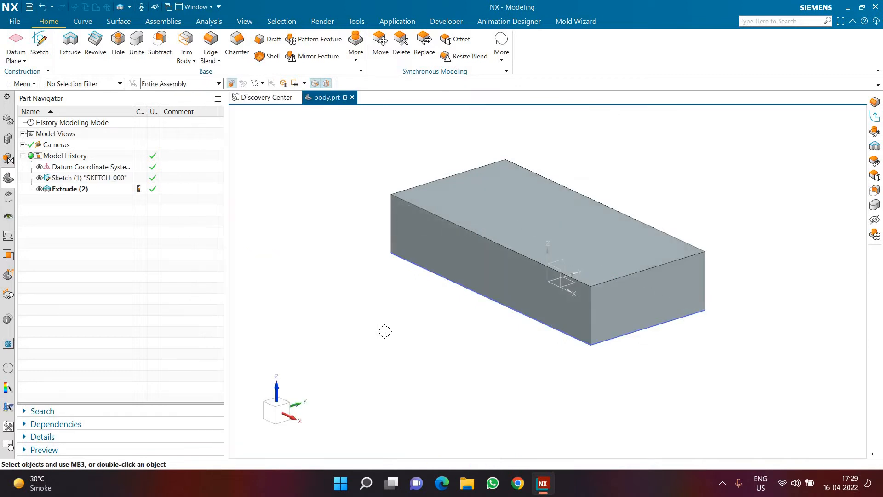
# Start an open Shell of the block, removing its top and bottom faces, with a wall thickness of 30 mm
pyautogui.click(271, 57)
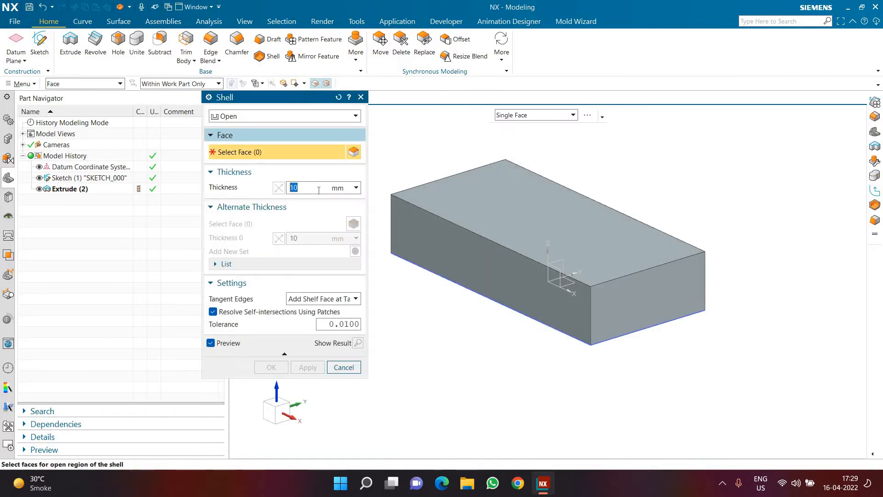
pyautogui.click(439, 205)
pyautogui.moveTo(414, 288); pyautogui.dragTo(424, 221, button='middle')
pyautogui.click(462, 298)
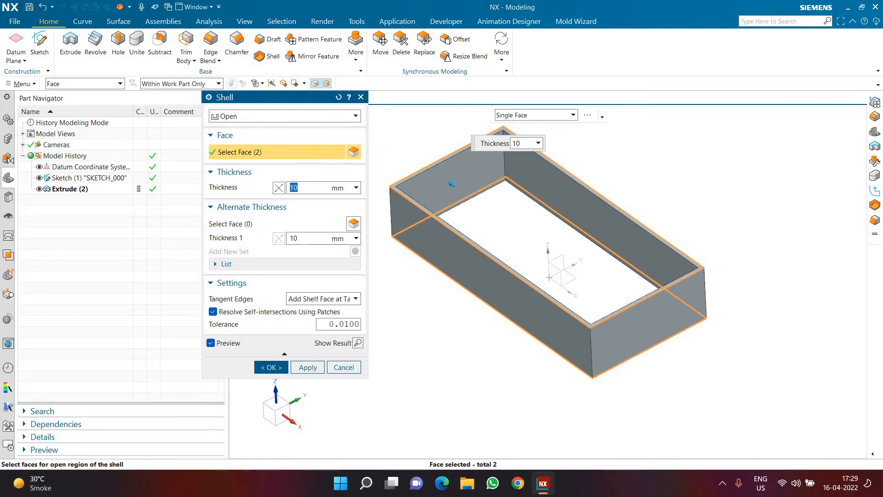
pyautogui.write('0')
pyautogui.press('Return')
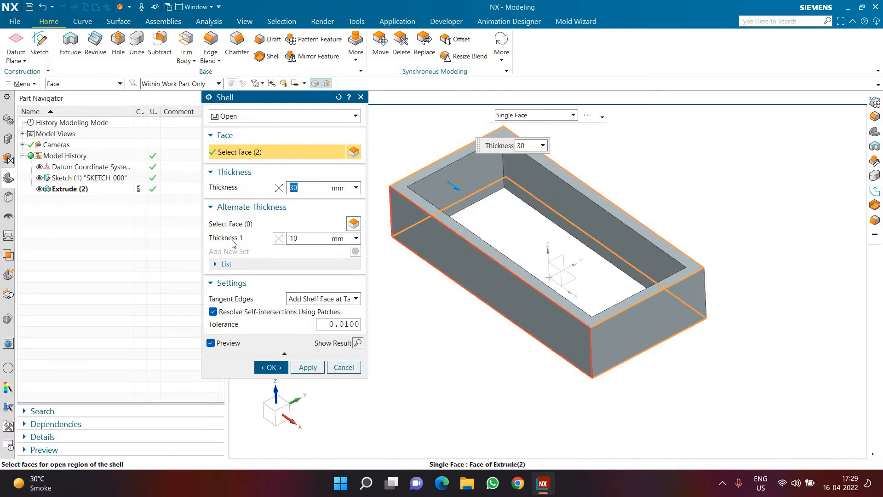
# Give the block's two long side faces an alternate thickness of 50 mm and complete the shell
pyautogui.middleClick(468, 280)
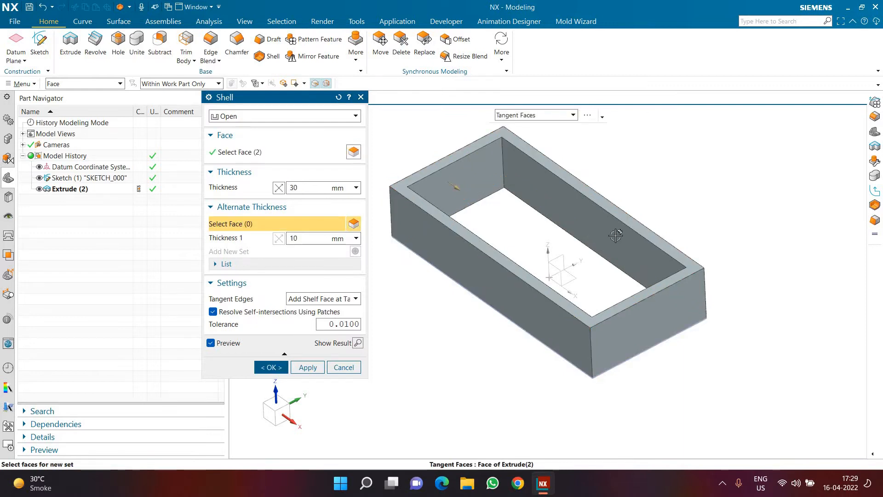
pyautogui.click(488, 282)
pyautogui.click(612, 240)
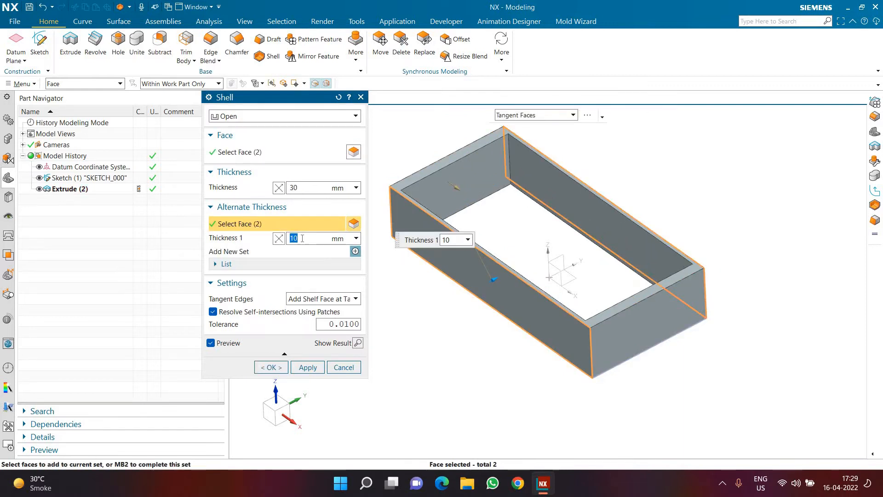
pyautogui.write('80')
pyautogui.press('Return')
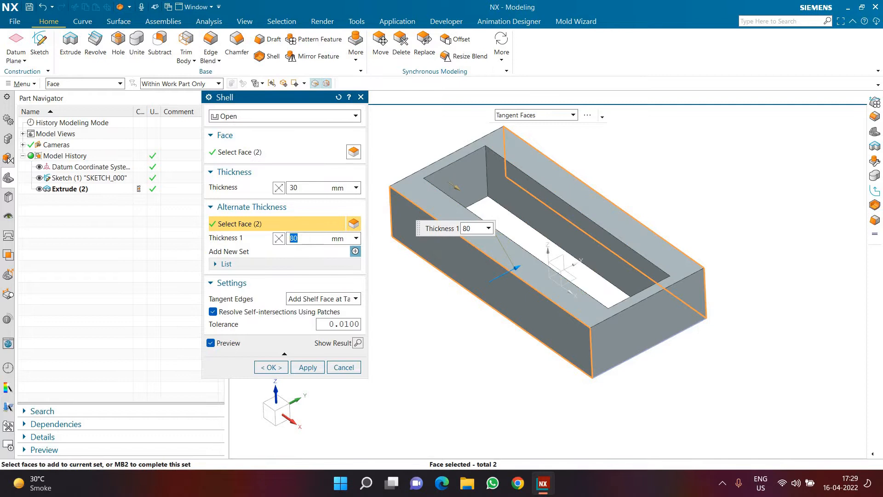
pyautogui.press('Return')
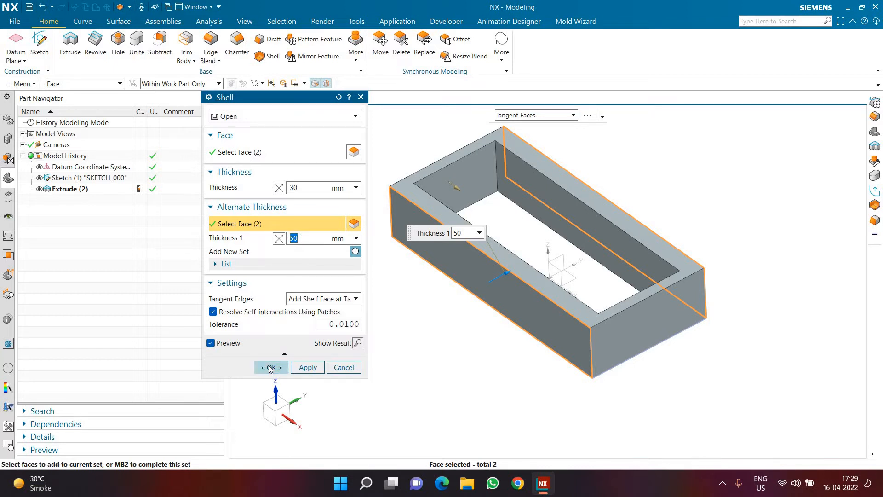
pyautogui.click(271, 367)
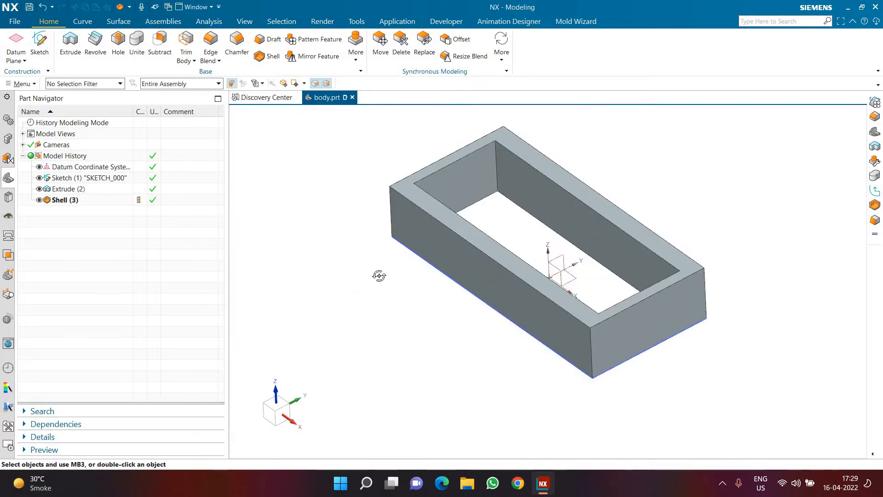
# Create a sketch on the inner face of the frame's short end wall
pyautogui.moveTo(379, 274); pyautogui.dragTo(404, 264, button='middle')
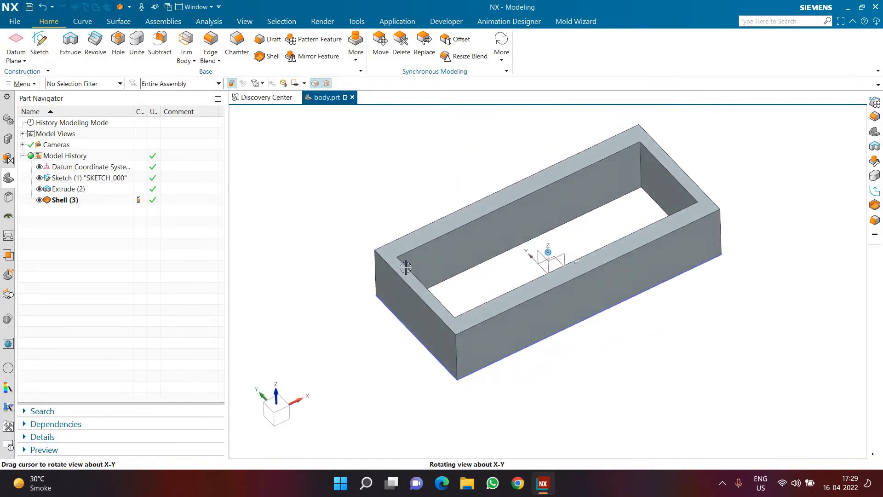
pyautogui.scroll(3, 399, 266)
pyautogui.scroll(-3, 397, 264)
pyautogui.scroll(3, 390, 245)
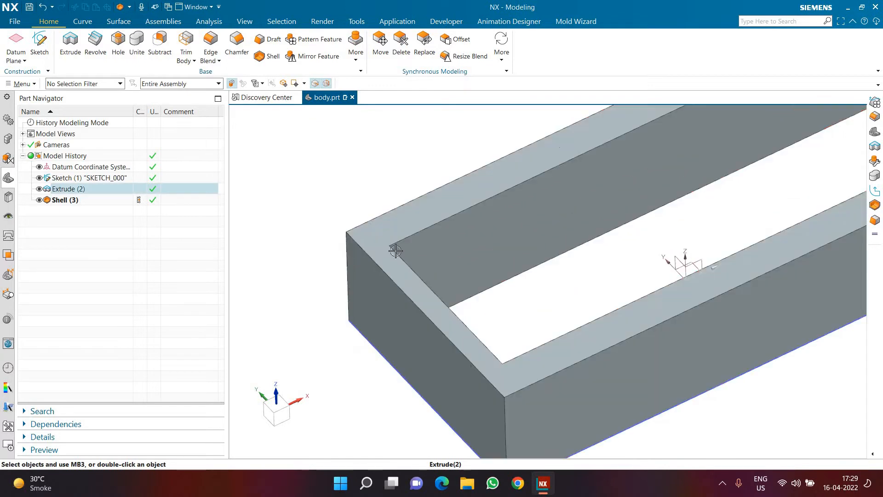
pyautogui.scroll(-4, 393, 262)
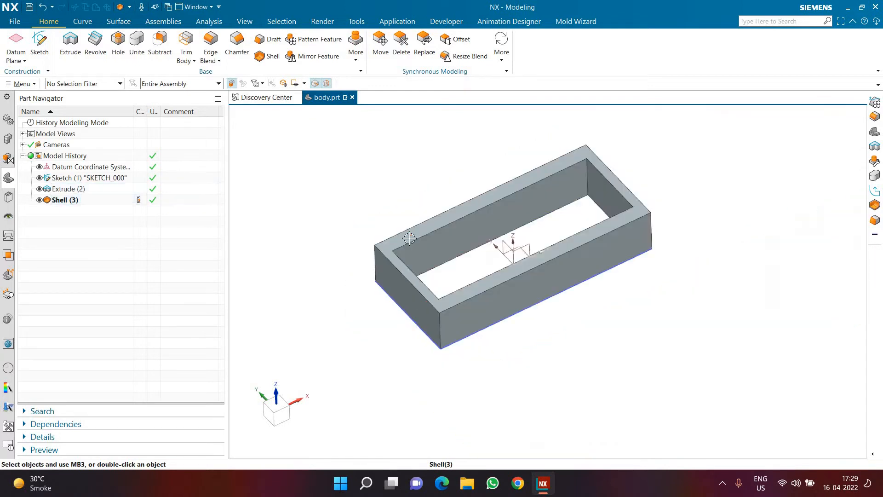
pyautogui.scroll(2, 408, 244)
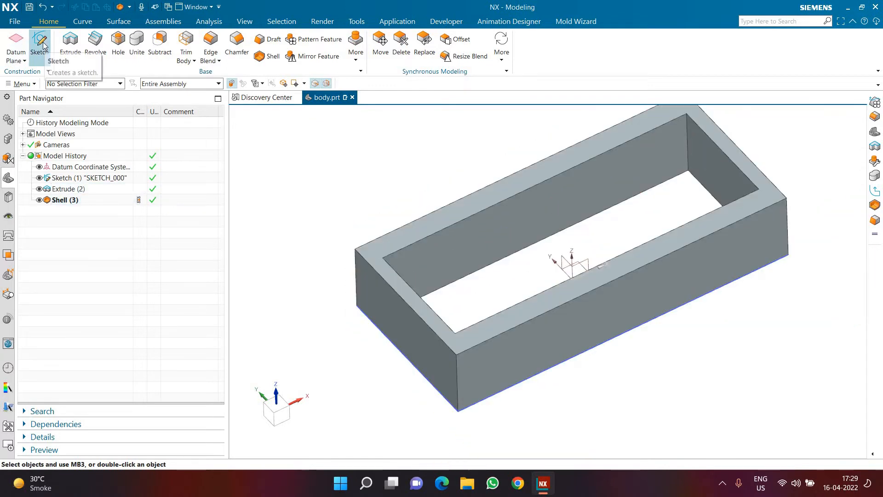
pyautogui.click(41, 44)
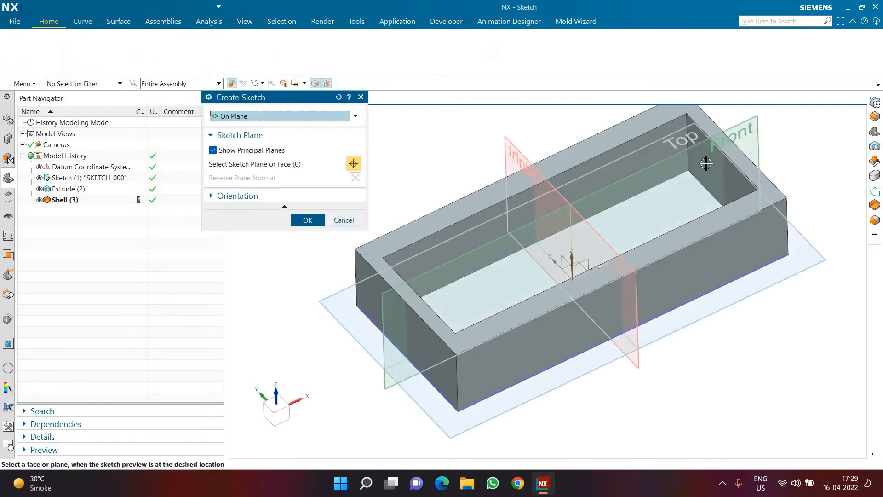
pyautogui.click(702, 168)
pyautogui.moveTo(647, 198)
pyautogui.mouseDown(button='middle')
pyautogui.moveTo(591, 228)
pyautogui.moveTo(598, 202)
pyautogui.moveTo(515, 219)
pyautogui.mouseUp(button='middle')
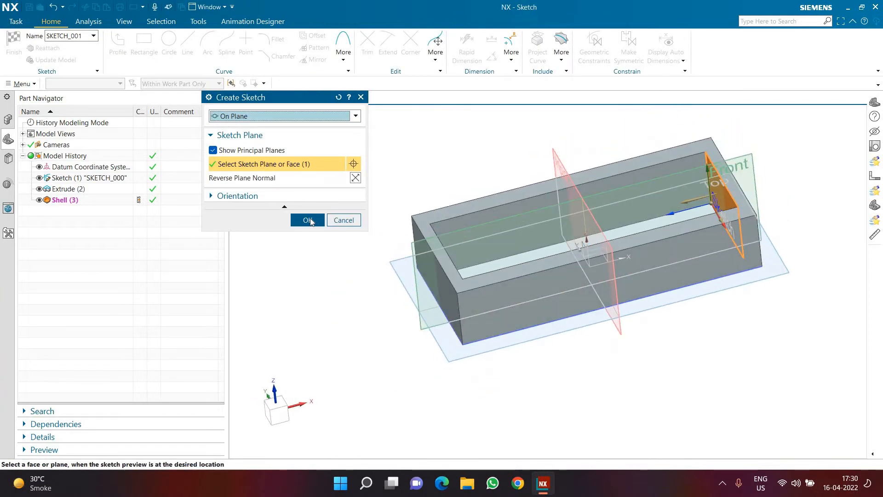
pyautogui.click(310, 221)
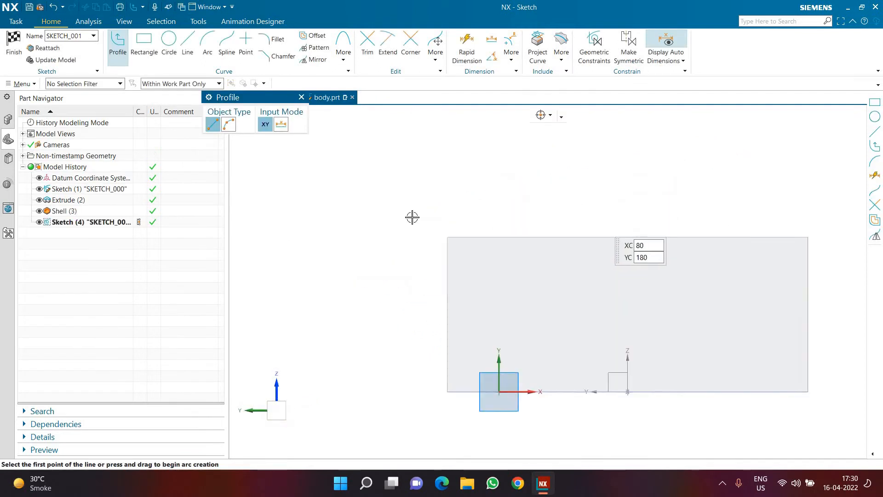
# Draw a two-point rectangle about 18 by 16 mm from the inner face's upper corner, extending into the adjacent long wall
pyautogui.click(141, 46)
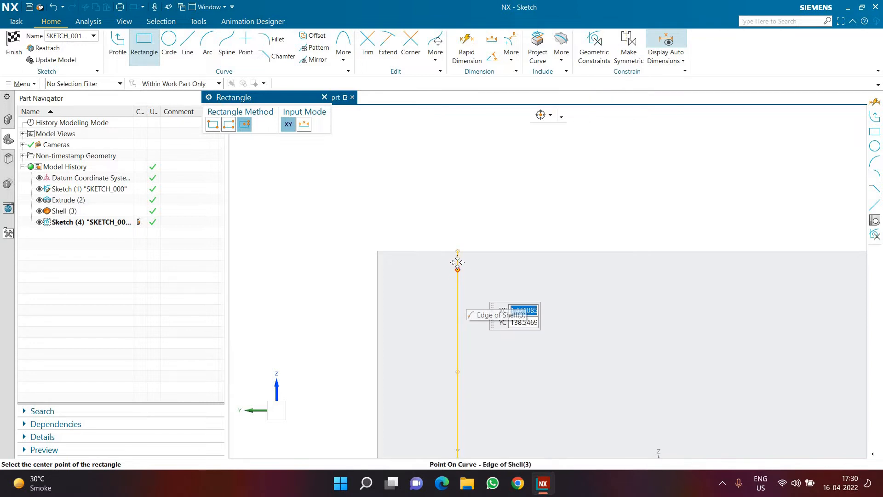
pyautogui.click(213, 124)
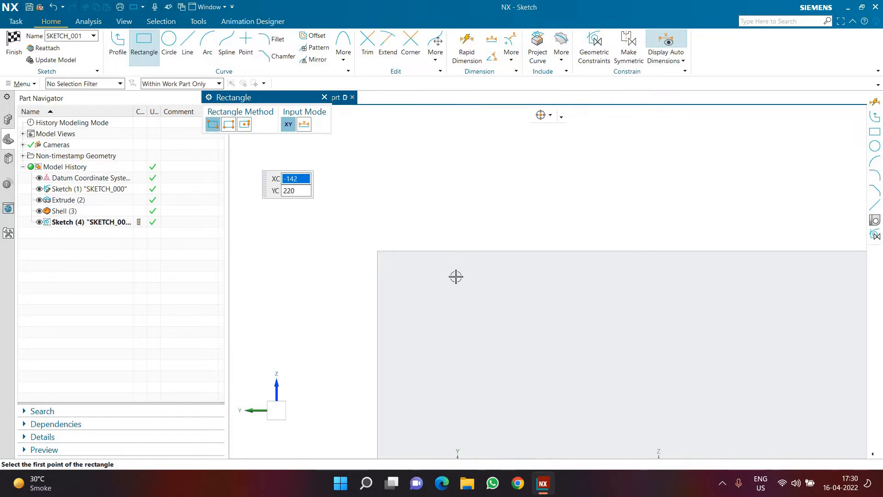
pyautogui.click(459, 252)
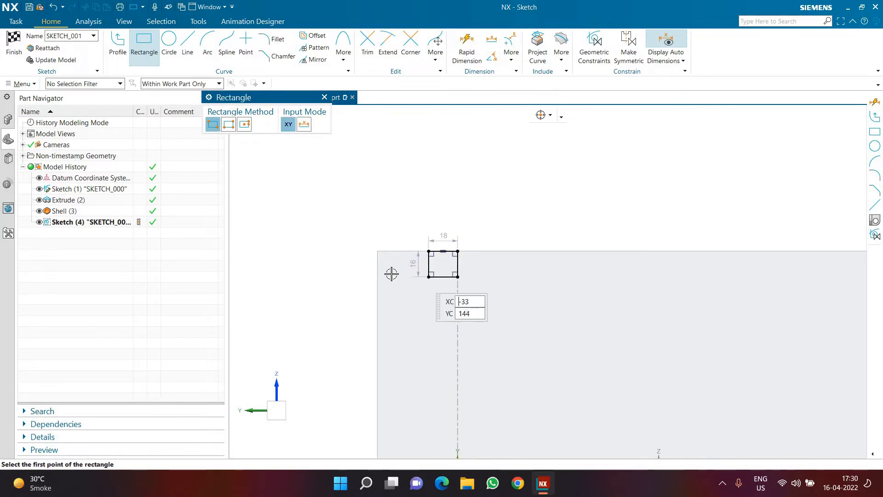
pyautogui.scroll(-4, 355, 256)
pyautogui.scroll(3, 589, 258)
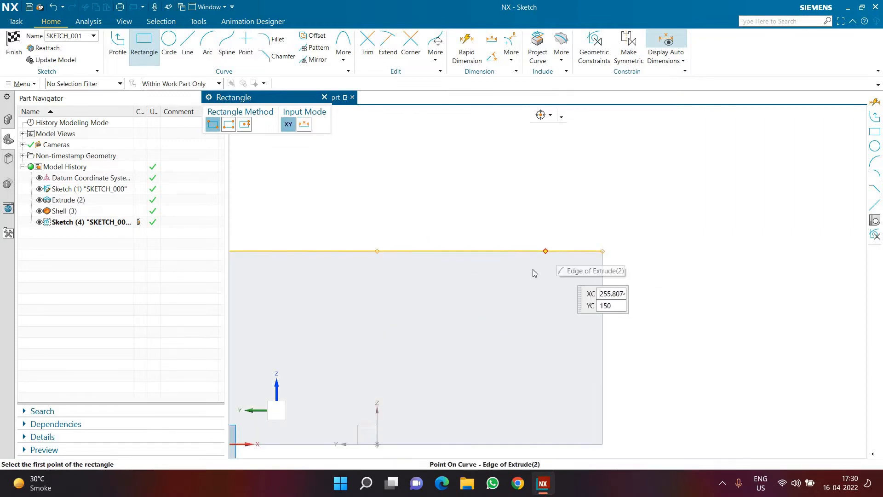
pyautogui.click(562, 268)
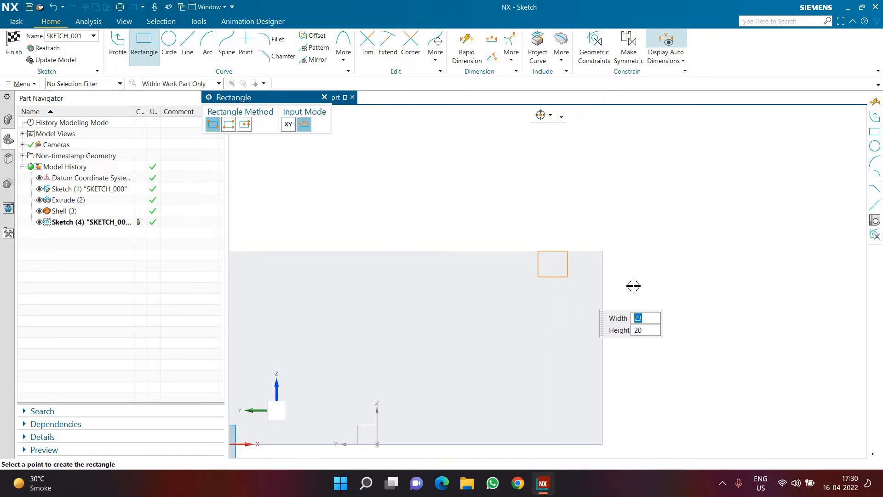
pyautogui.press('Escape')
# Set the small rectangle's width and height to 15 mm each
pyautogui.scroll(-3, 489, 316)
pyautogui.scroll(2, 489, 321)
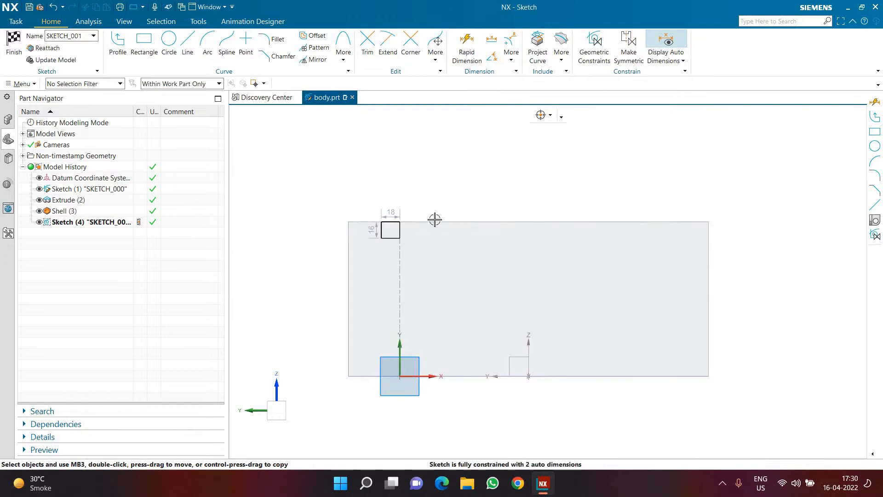
pyautogui.scroll(1, 435, 220)
pyautogui.doubleClick(392, 210)
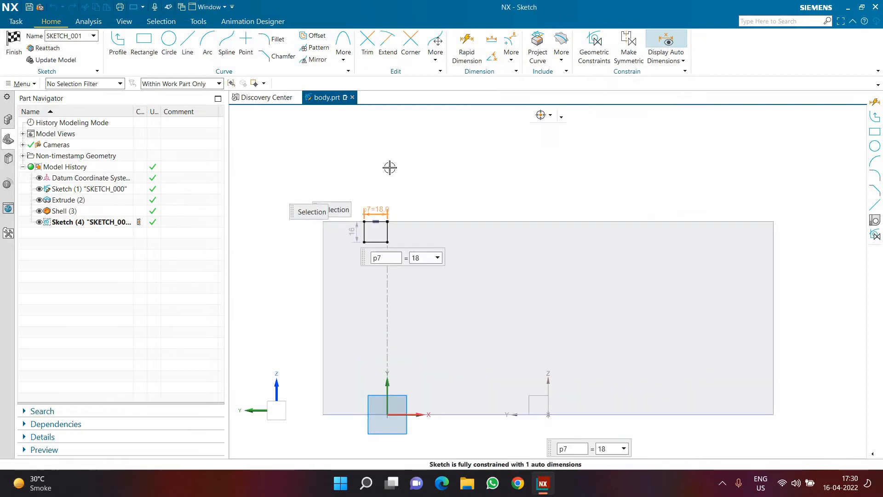
pyautogui.write('15')
pyautogui.press('Return')
pyautogui.scroll(-2, 468, 209)
pyautogui.scroll(4, 424, 222)
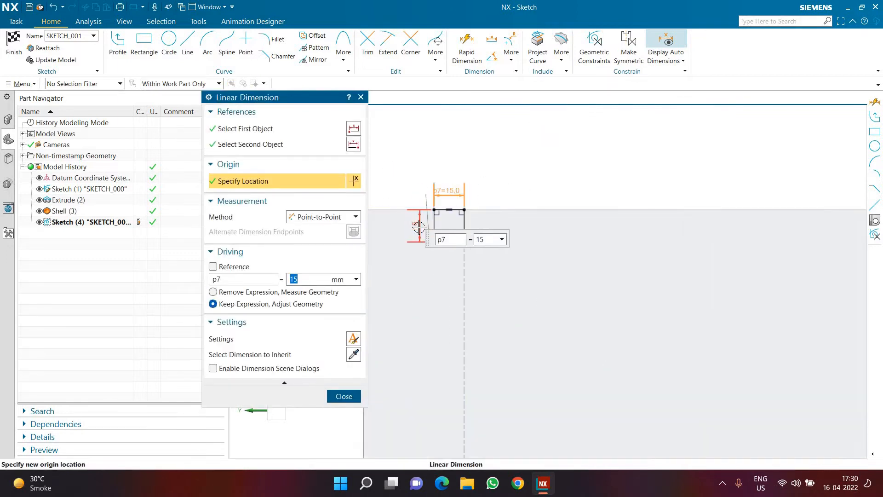
pyautogui.click(417, 227)
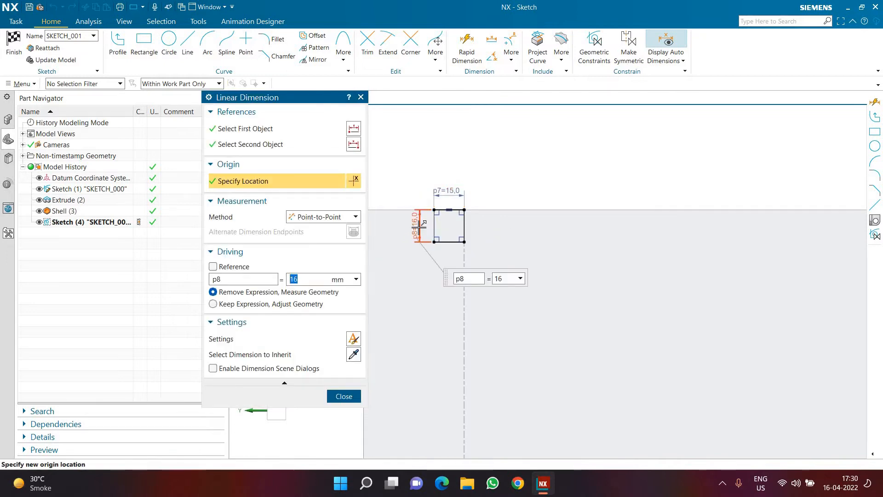
pyautogui.write('15')
pyautogui.press('Return')
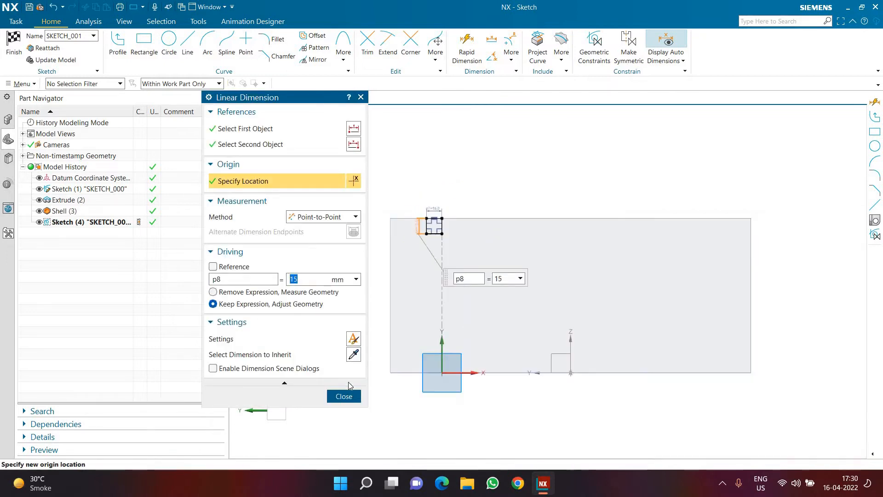
pyautogui.click(343, 396)
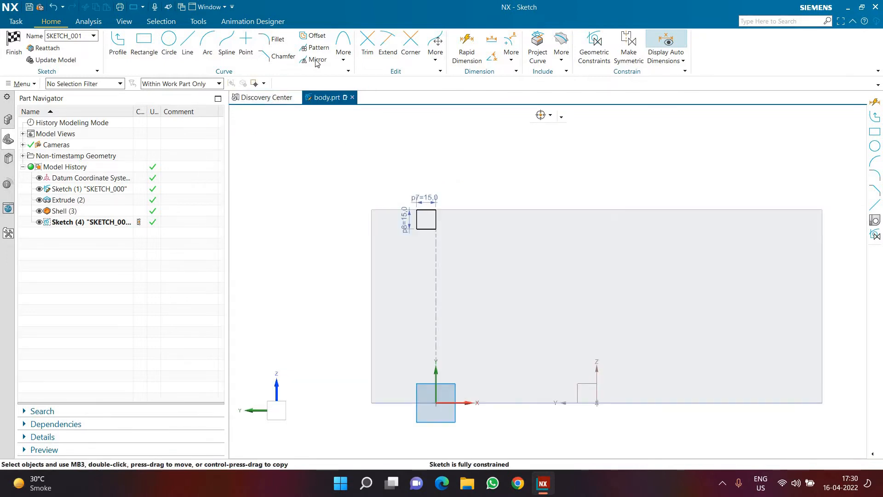
# Mirror the square's four connected curves about the datum Z axis and finish the sketch
pyautogui.click(316, 60)
pyautogui.click(534, 115)
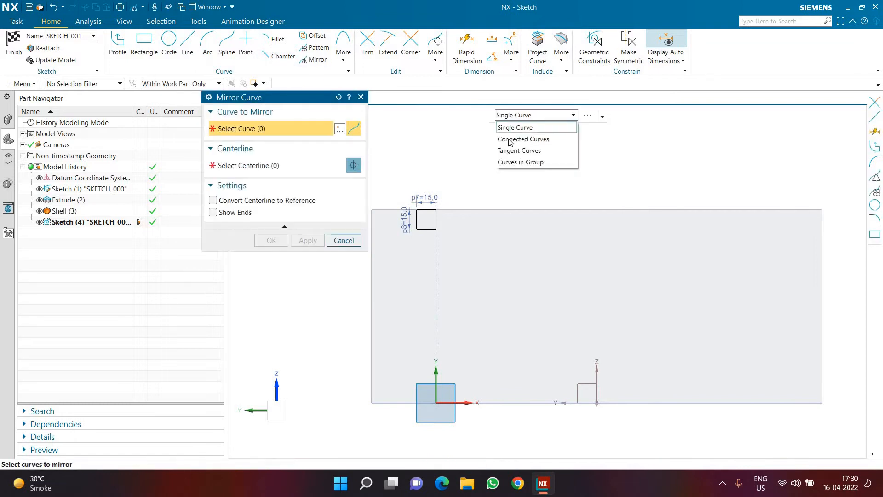
pyautogui.click(424, 230)
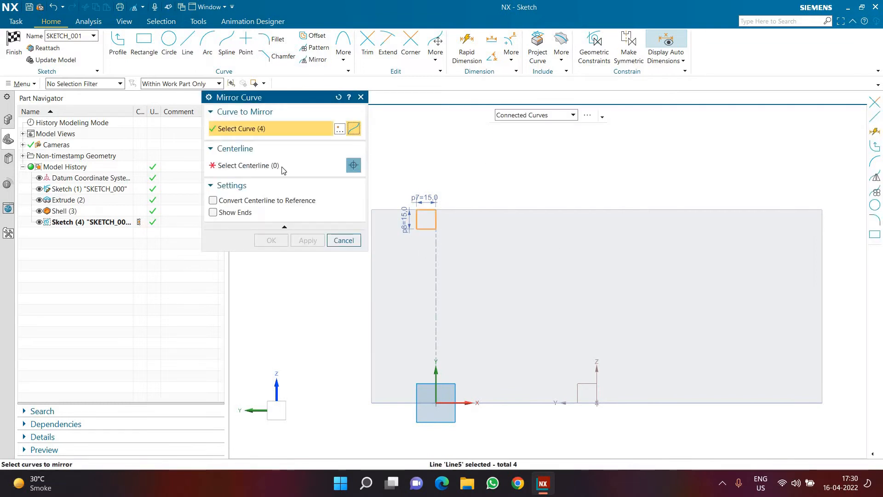
pyautogui.click(251, 165)
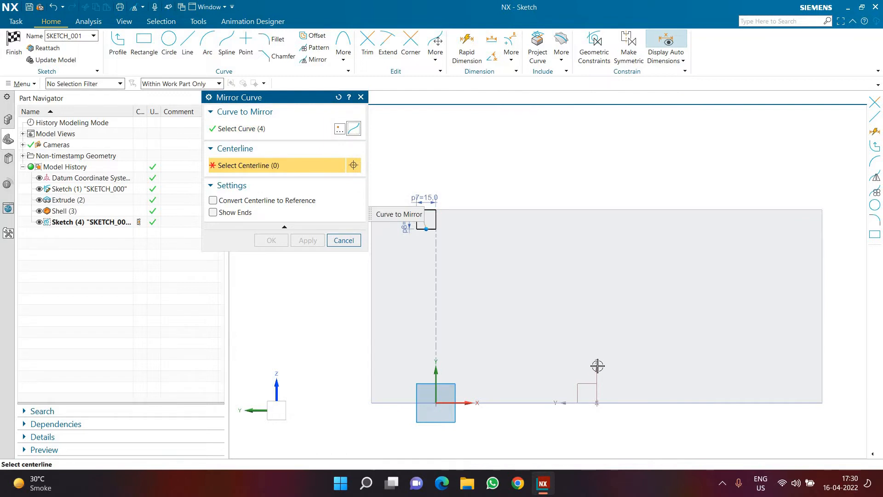
pyautogui.click(597, 366)
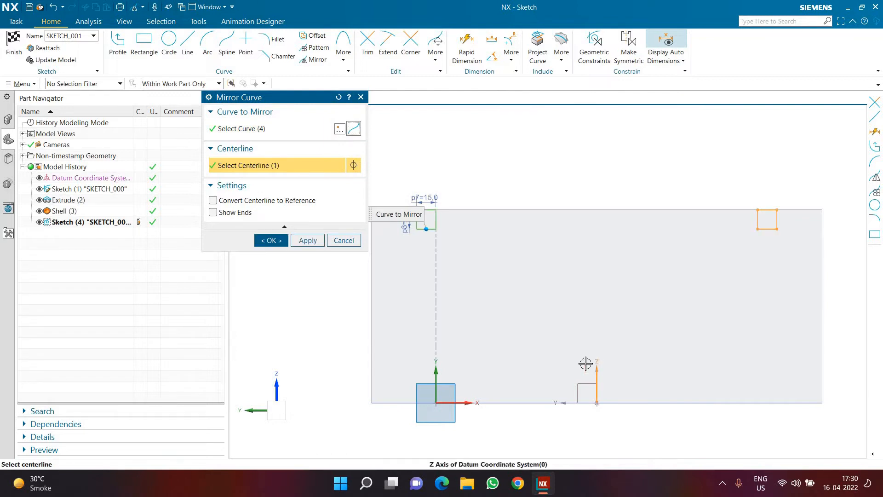
pyautogui.click(276, 240)
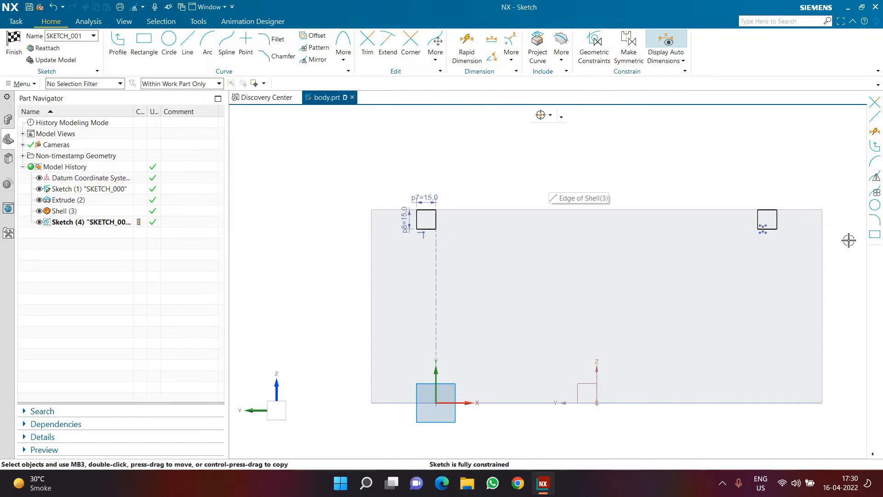
pyautogui.click(14, 46)
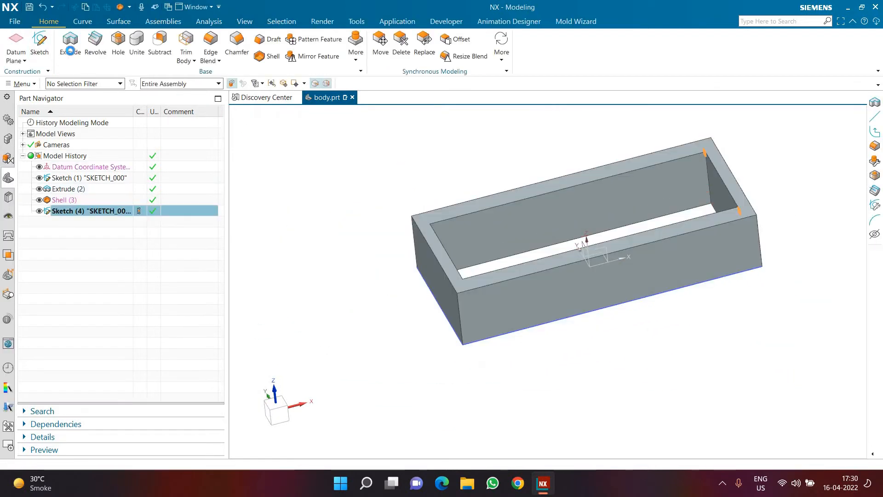
# Extrude both squares as a subtracting cut, Until Extended to the inner face of the opposite end wall, forming grooves along the long walls
pyautogui.click(70, 50)
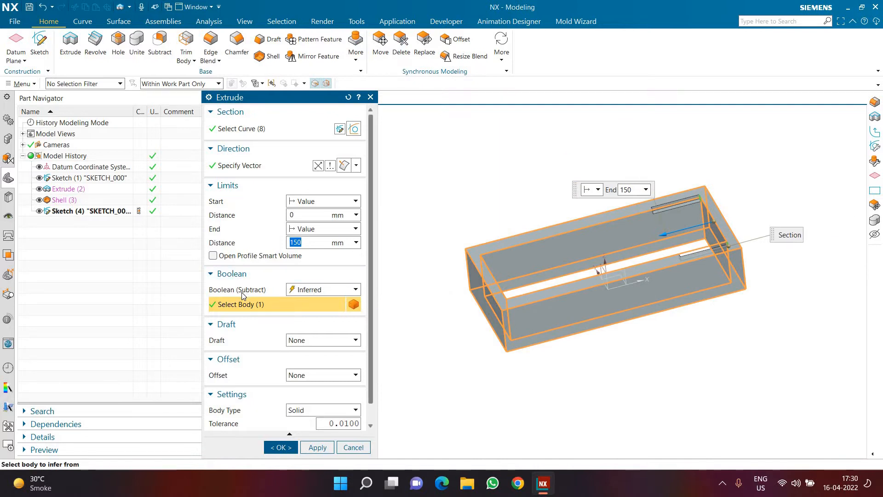
pyautogui.click(315, 229)
pyautogui.click(314, 291)
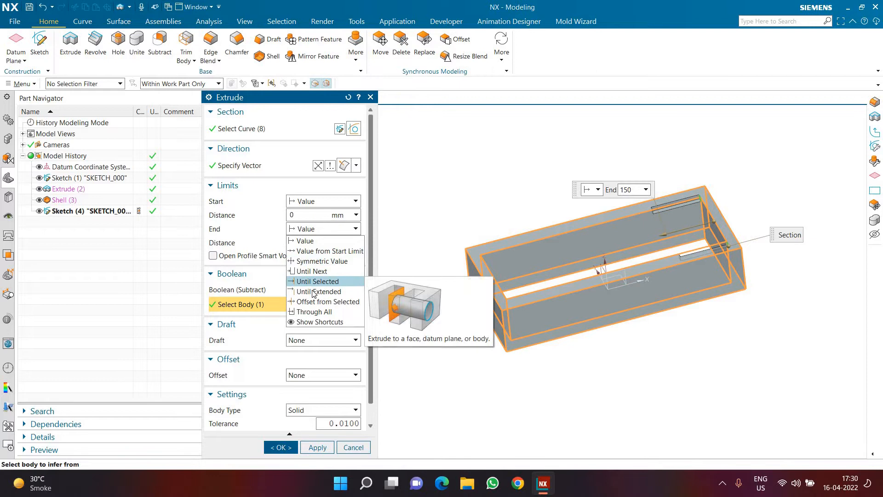
pyautogui.moveTo(497, 393); pyautogui.dragTo(502, 291, button='middle')
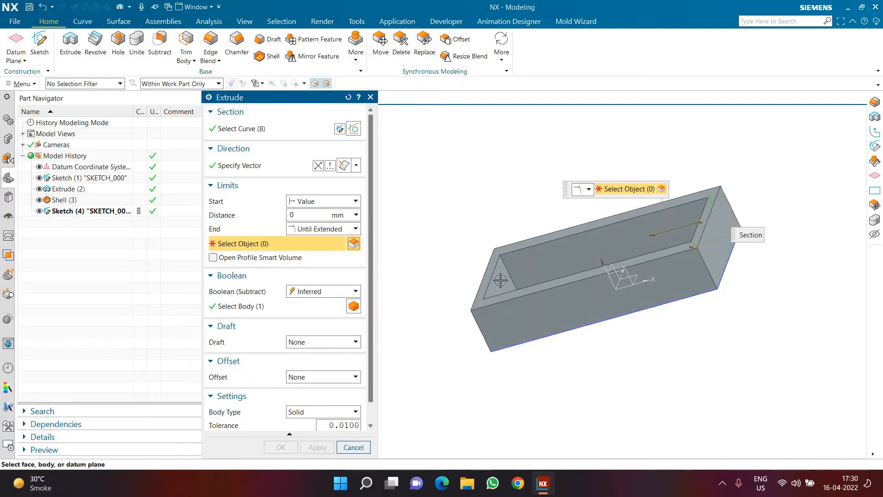
pyautogui.click(500, 281)
pyautogui.scroll(3, 501, 280)
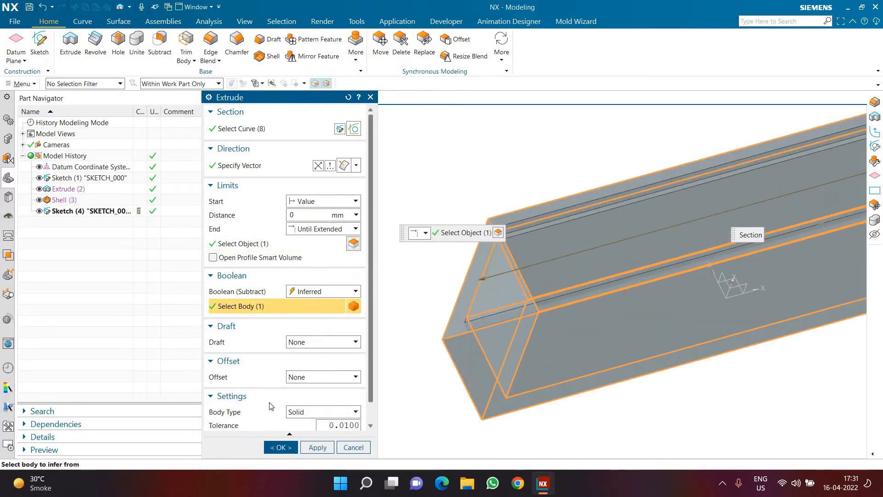
pyautogui.click(272, 446)
pyautogui.scroll(-3, 672, 260)
pyautogui.moveTo(676, 261); pyautogui.dragTo(615, 216, button='middle')
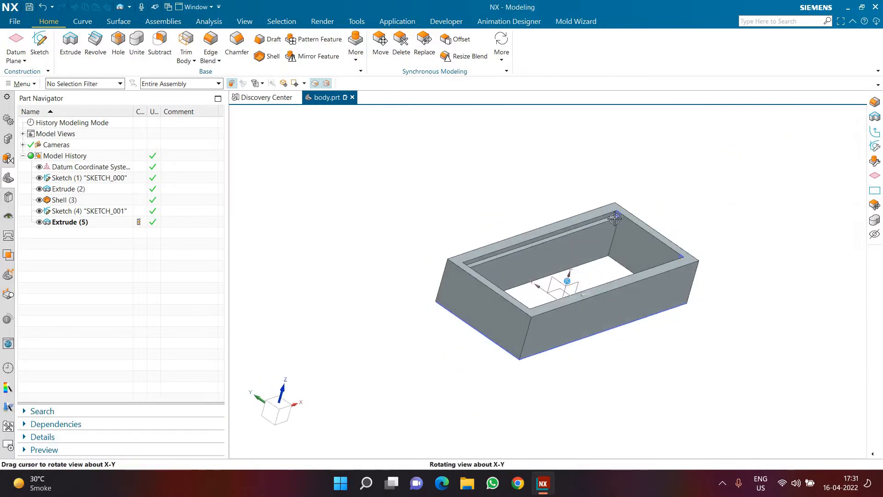
pyautogui.scroll(4, 608, 226)
pyautogui.scroll(-2, 590, 244)
pyautogui.moveTo(516, 263); pyautogui.dragTo(538, 270, button='middle')
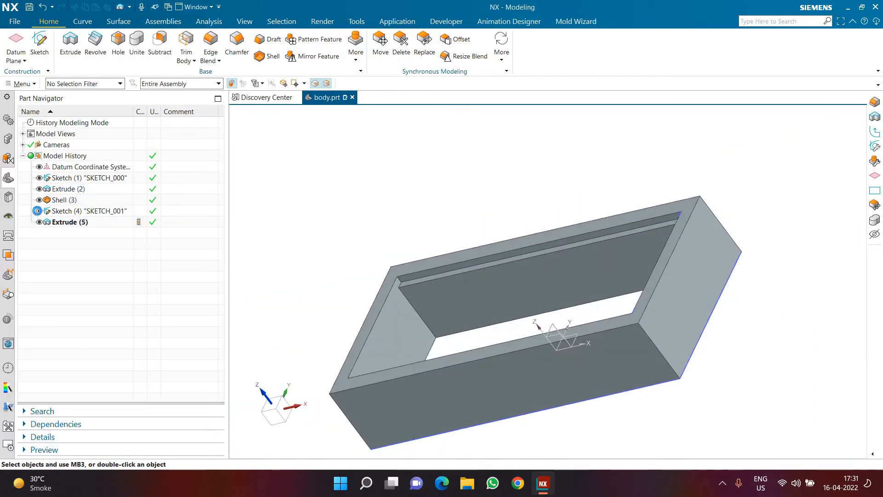
# Hide the groove sketch and start a new sketch on the outer face of the block's short end wall
pyautogui.click(38, 211)
pyautogui.moveTo(394, 256); pyautogui.dragTo(367, 388, button='middle')
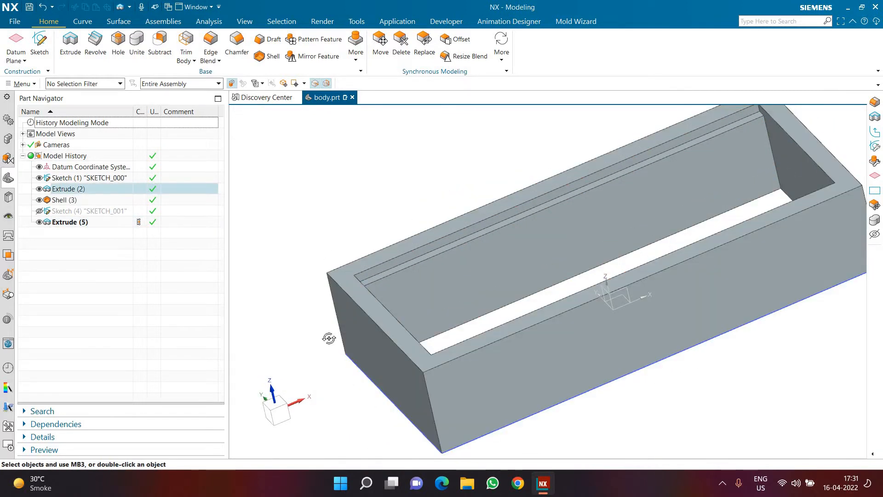
pyautogui.moveTo(330, 337); pyautogui.dragTo(328, 338, button='middle')
pyautogui.moveTo(375, 323); pyautogui.dragTo(337, 290, button='middle')
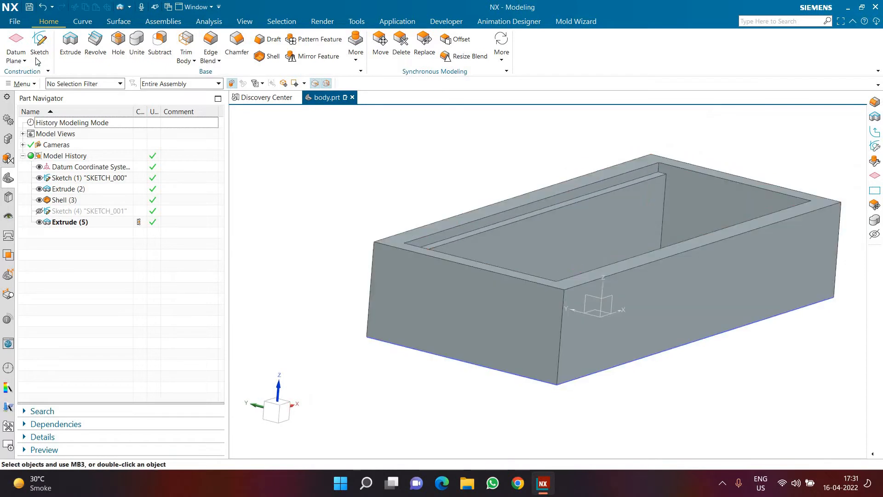
pyautogui.click(36, 53)
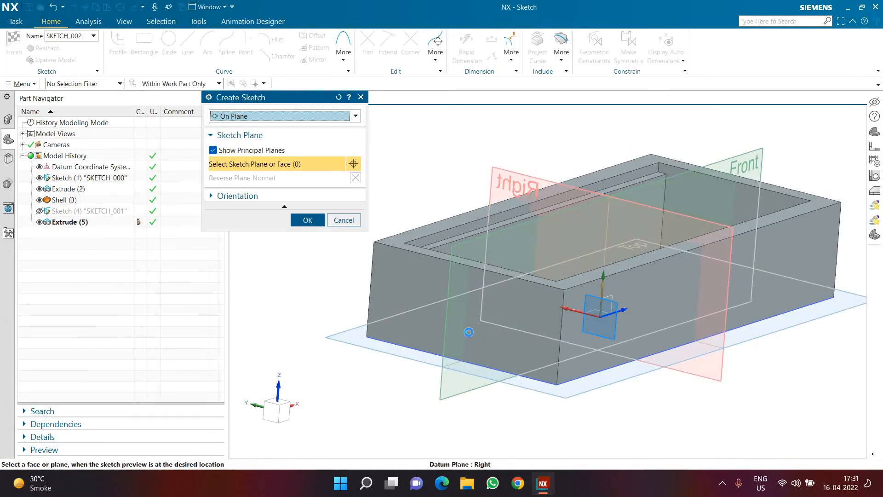
pyautogui.click(478, 318)
pyautogui.click(307, 220)
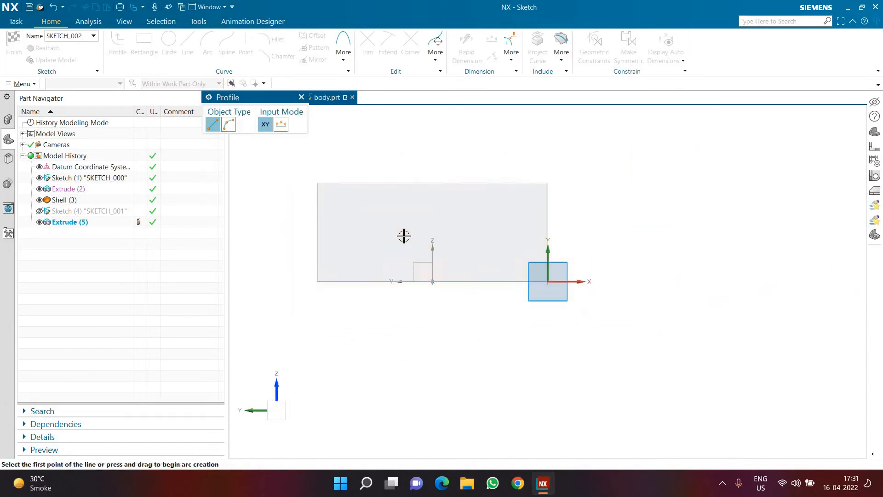
pyautogui.click(187, 46)
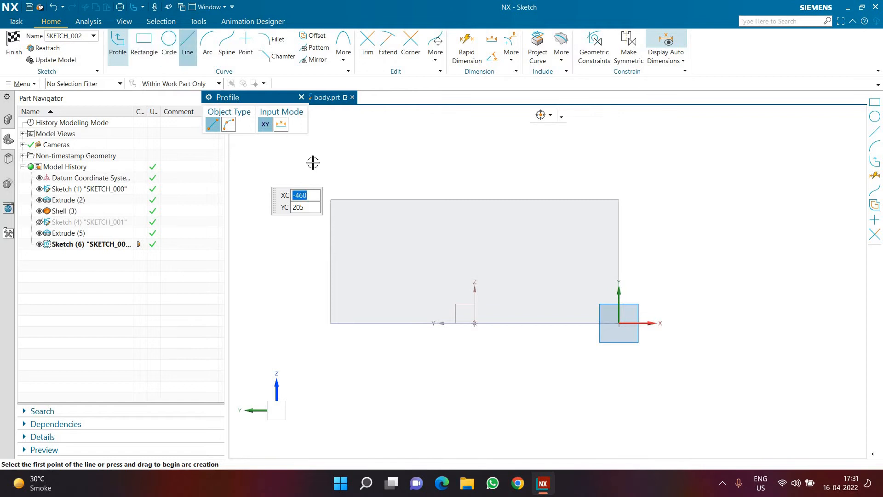
pyautogui.click(331, 200)
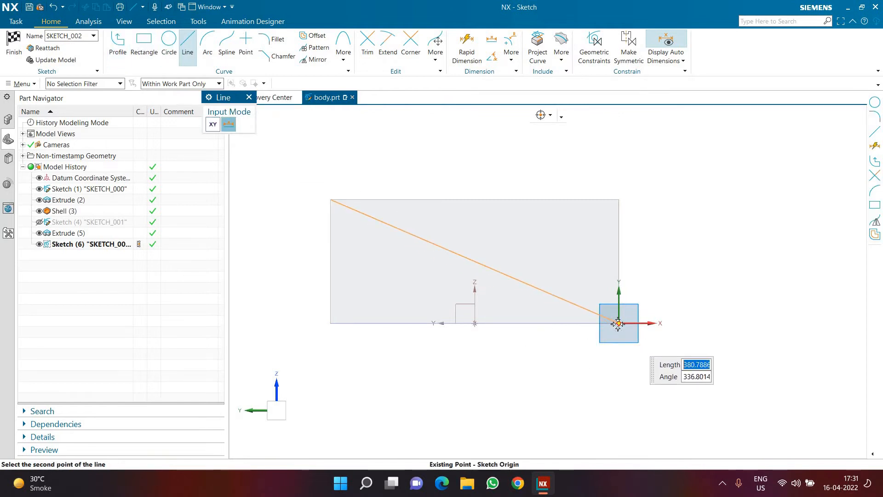
pyautogui.click(541, 399)
pyautogui.press('Escape')
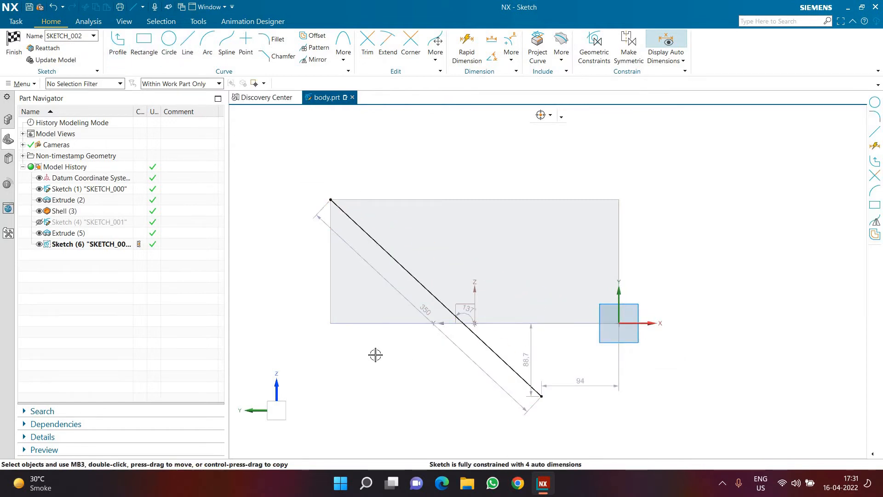
pyautogui.hotkey('ctrl', 'z')
# Draw a circle about 69 mm in diameter at the centre of the end face
pyautogui.click(169, 46)
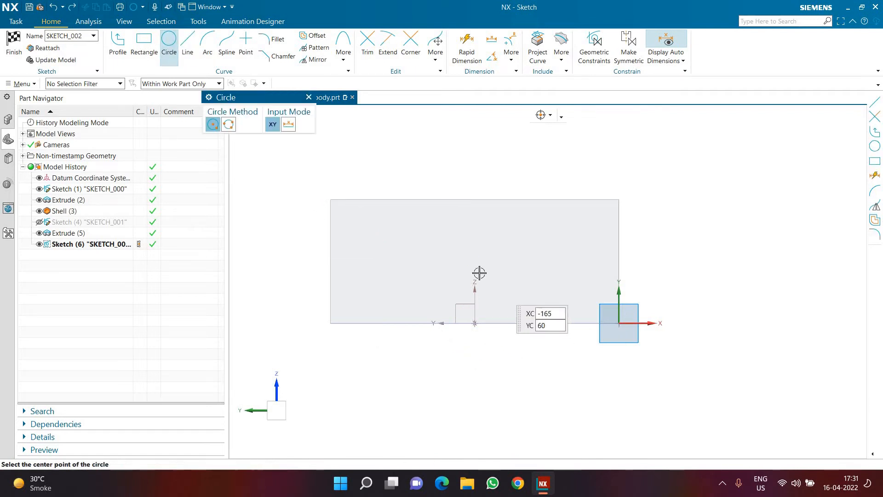
pyautogui.click(475, 261)
pyautogui.click(460, 238)
pyautogui.press('Escape')
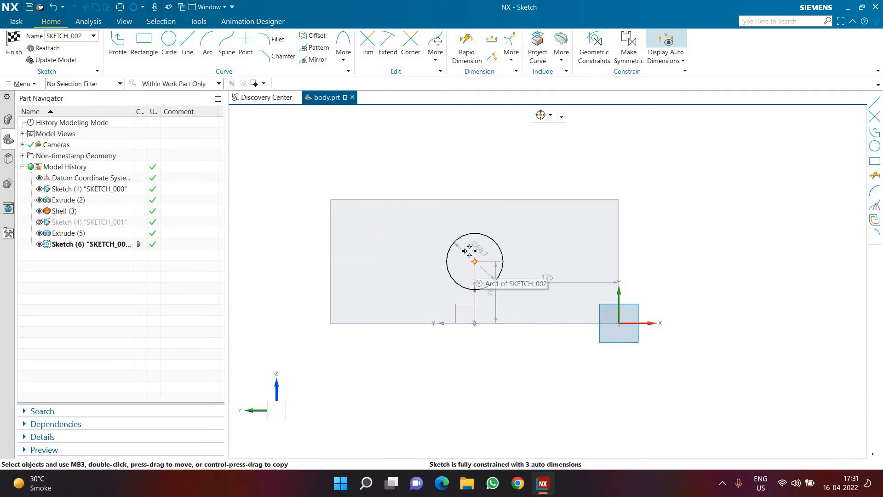
# Align the circle's centre vertically with the upper edge's midpoint and horizontally with the side edge's midpoint
pyautogui.click(475, 201)
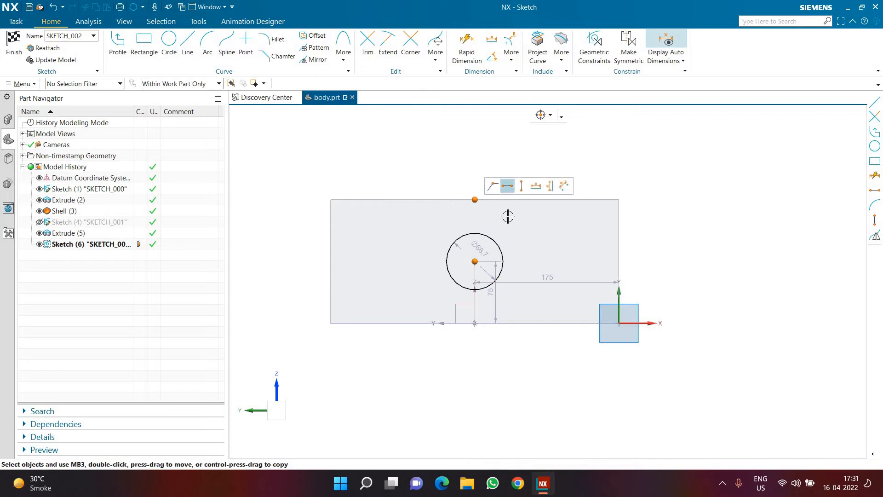
pyautogui.click(523, 186)
pyautogui.click(475, 261)
pyautogui.click(619, 261)
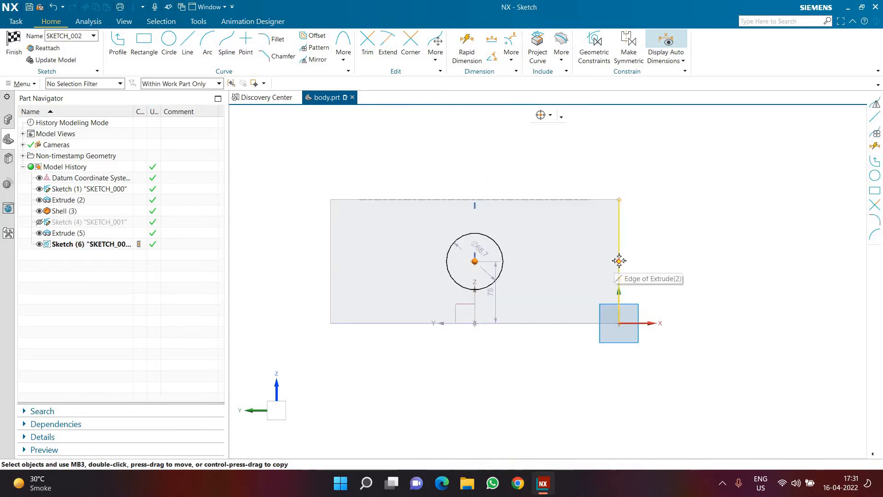
pyautogui.click(651, 246)
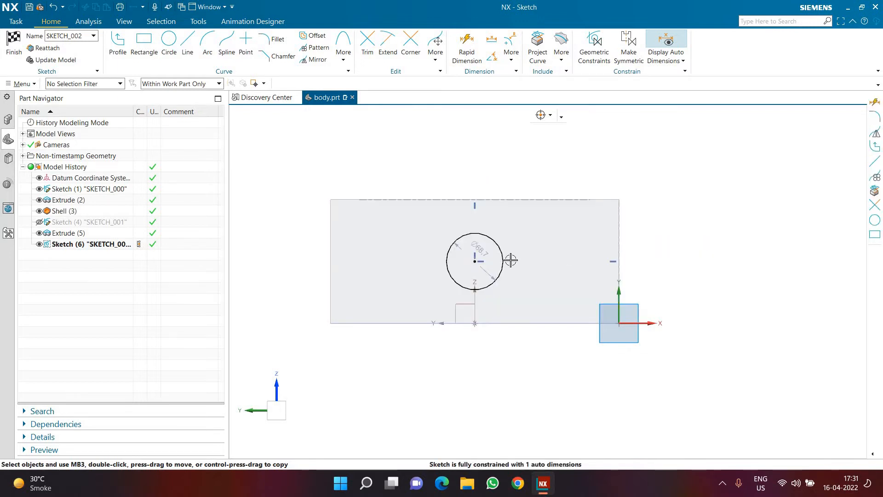
# Set the circle's diameter to 50 mm and finish the sketch
pyautogui.doubleClick(480, 253)
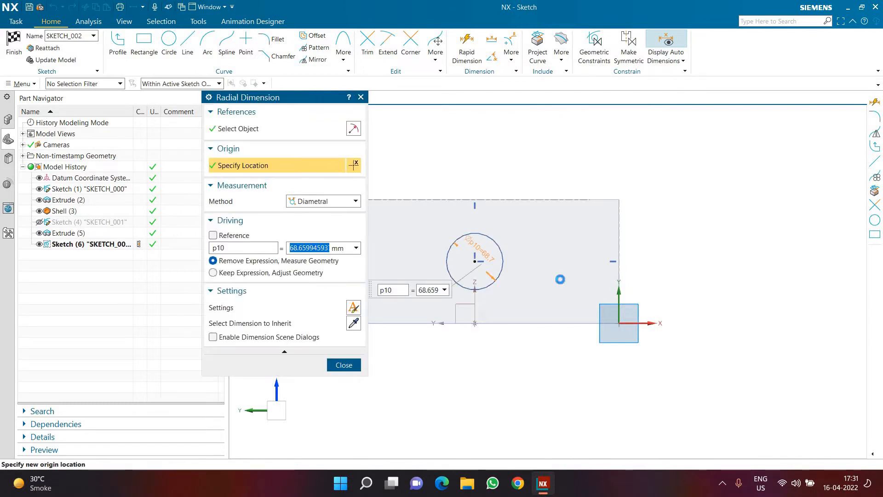
pyautogui.write('50')
pyautogui.press('Return')
pyautogui.click(11, 51)
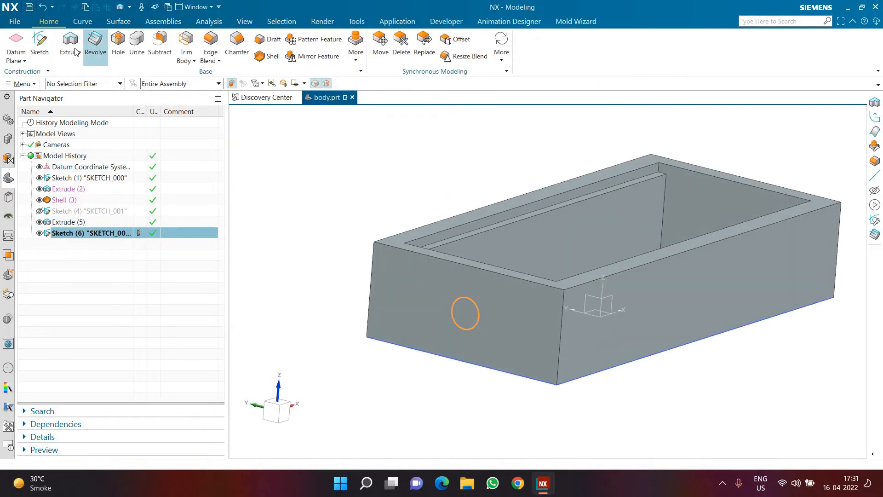
# Extrude the circle in the reversed direction as a subtracting cut, Until Next, to make a hole through the end wall
pyautogui.click(70, 41)
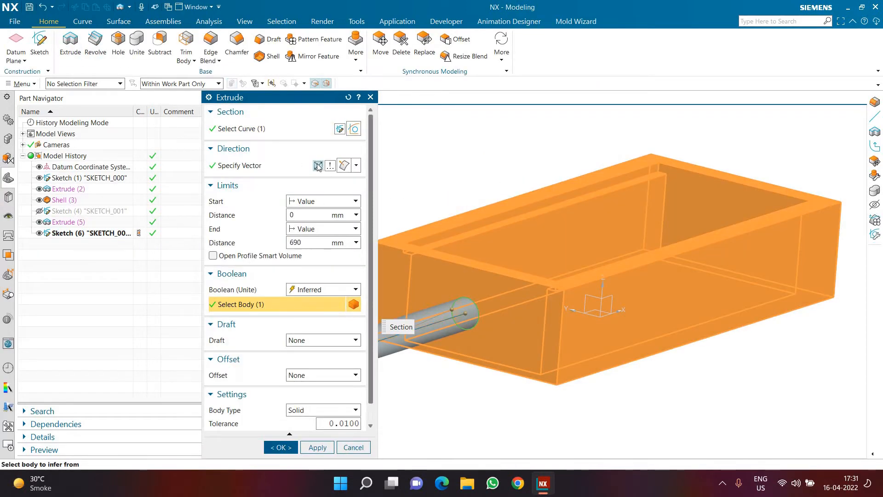
pyautogui.click(317, 166)
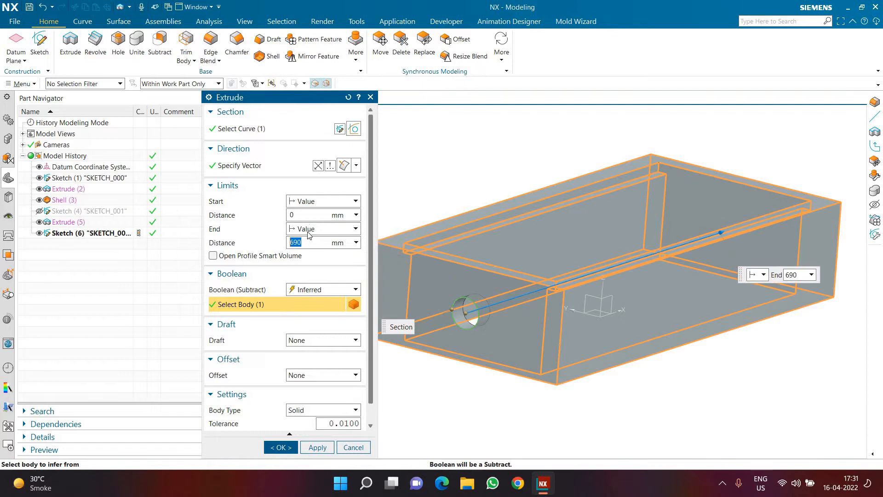
pyautogui.click(311, 228)
pyautogui.click(320, 276)
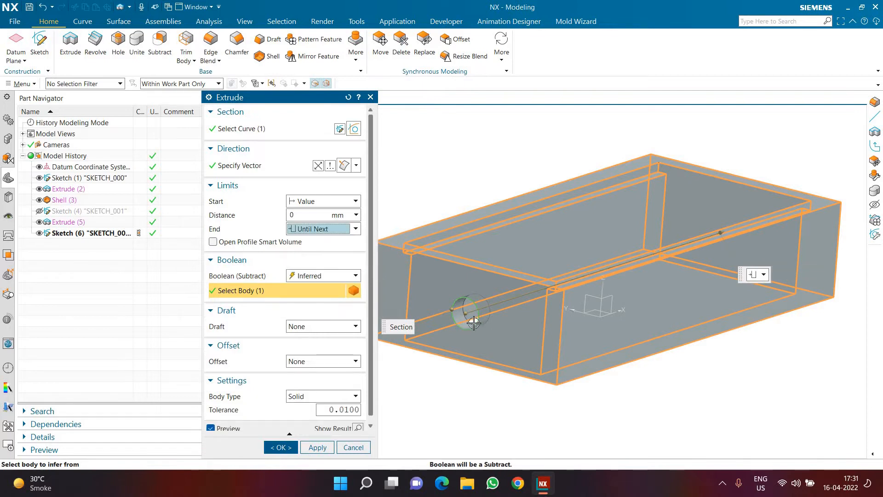
pyautogui.moveTo(440, 355)
pyautogui.mouseDown(button='middle')
pyautogui.moveTo(580, 309)
pyautogui.moveTo(422, 355)
pyautogui.mouseUp(button='middle')
pyautogui.scroll(5, 422, 355)
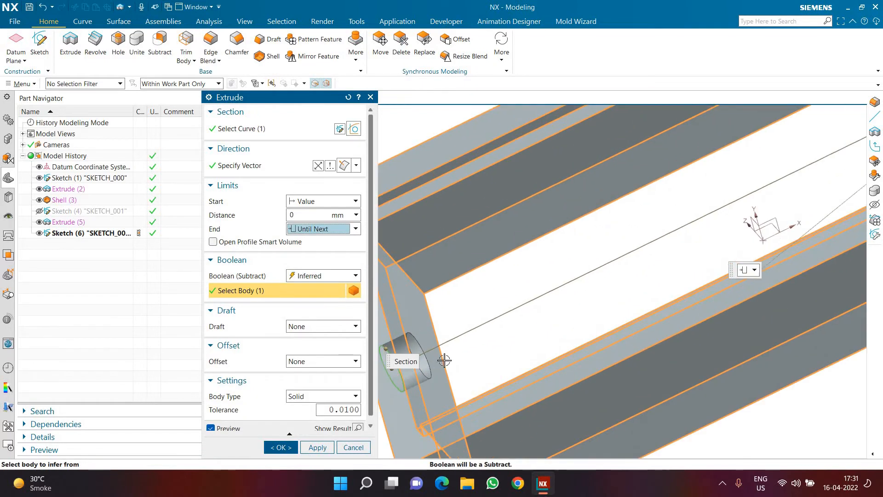
pyautogui.scroll(-3, 446, 343)
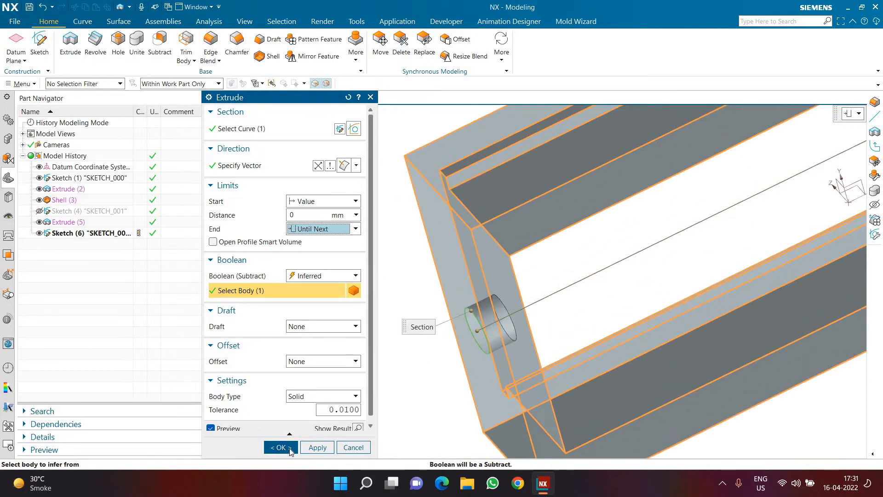
pyautogui.click(281, 447)
# Start extruding the hole's sketch circle outward from the end face with an end distance of 10 mm
pyautogui.moveTo(477, 287); pyautogui.dragTo(565, 292, button='middle')
pyautogui.scroll(3, 565, 285)
pyautogui.scroll(-1, 509, 259)
pyautogui.moveTo(505, 274); pyautogui.dragTo(488, 352, button='middle')
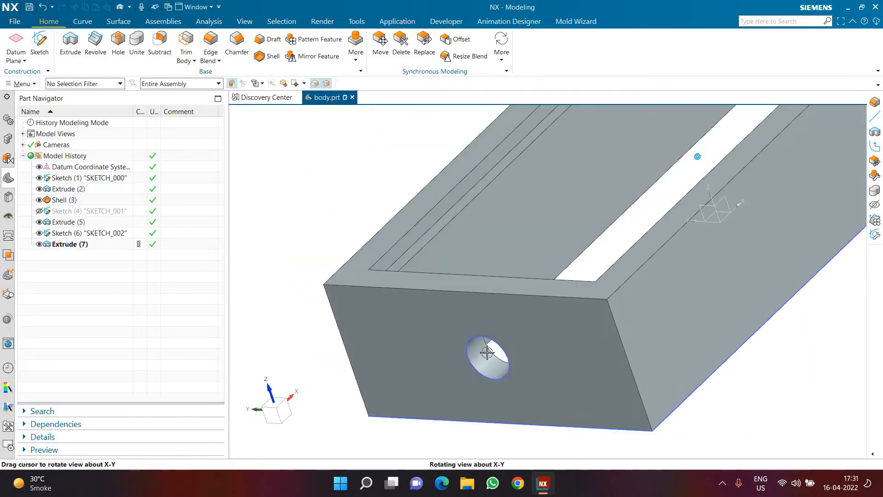
pyautogui.scroll(-2, 478, 331)
pyautogui.scroll(3, 469, 316)
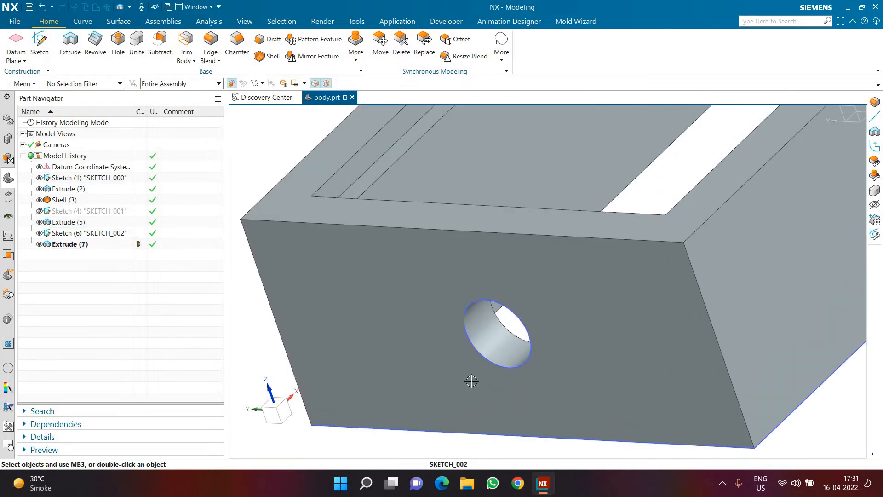
pyautogui.scroll(-3, 508, 283)
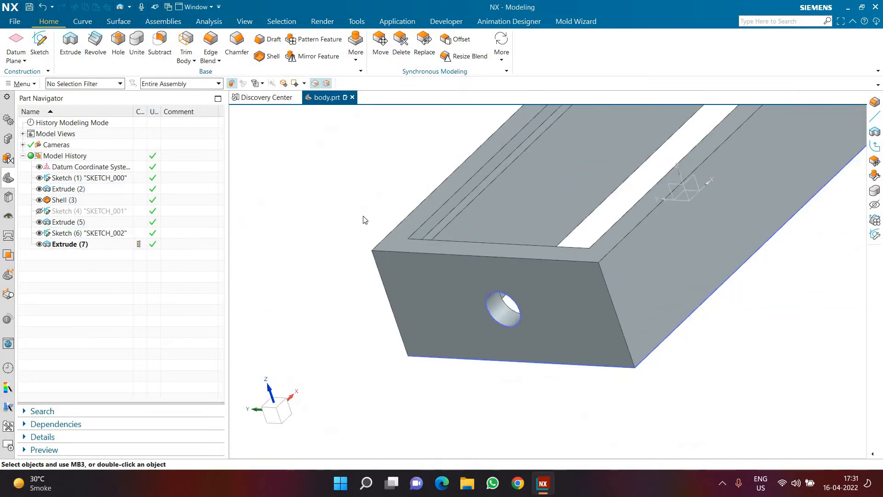
pyautogui.press('x')
pyautogui.click(501, 116)
pyautogui.click(500, 129)
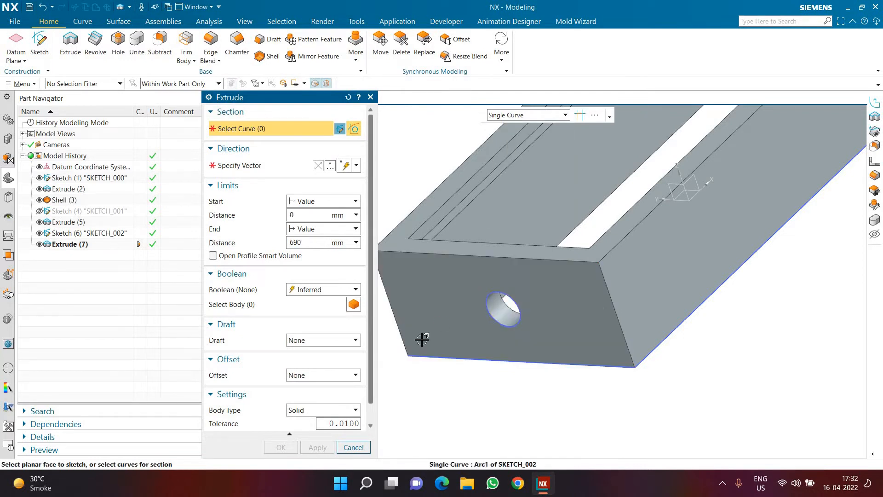
pyautogui.click(487, 301)
pyautogui.click(314, 243)
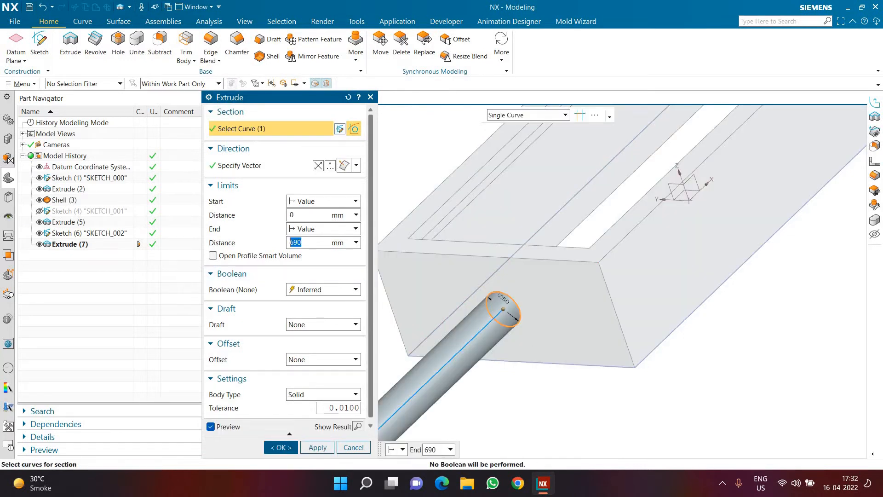
pyautogui.press('Return')
# Give the circle's extrusion a Two-Sided offset ending at 15 mm and complete it as a collar united with the body
pyautogui.click(311, 362)
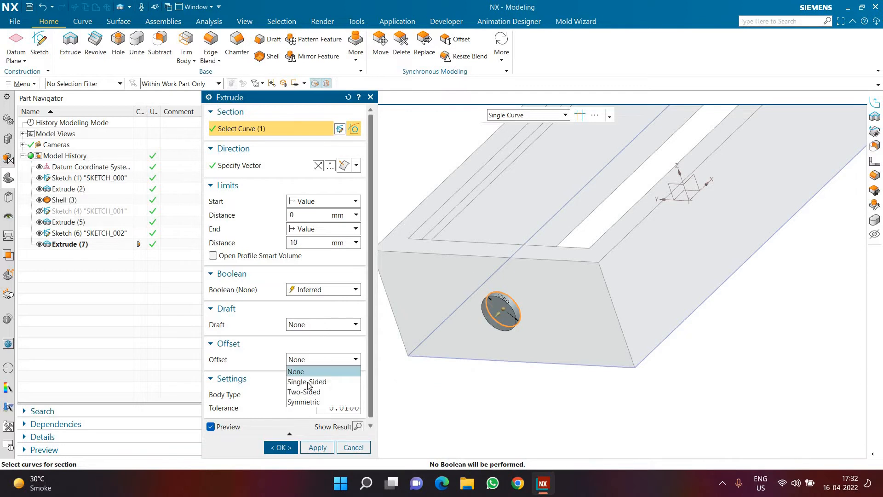
pyautogui.click(306, 392)
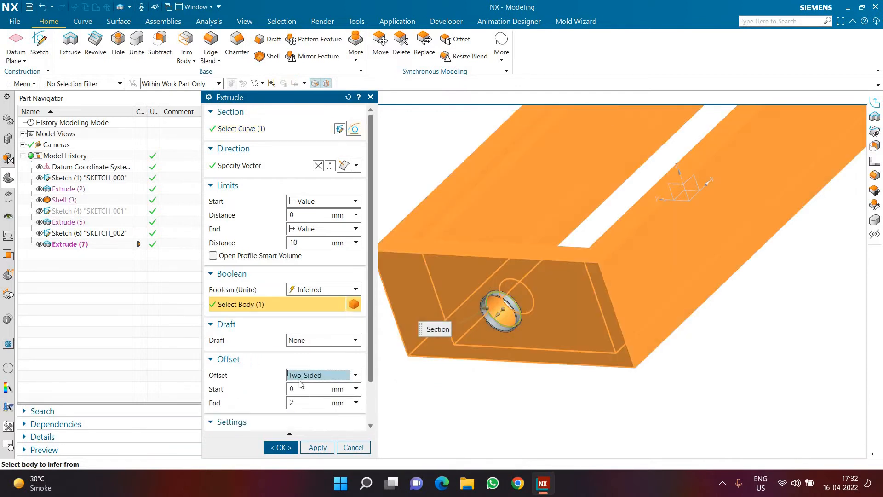
pyautogui.click(303, 403)
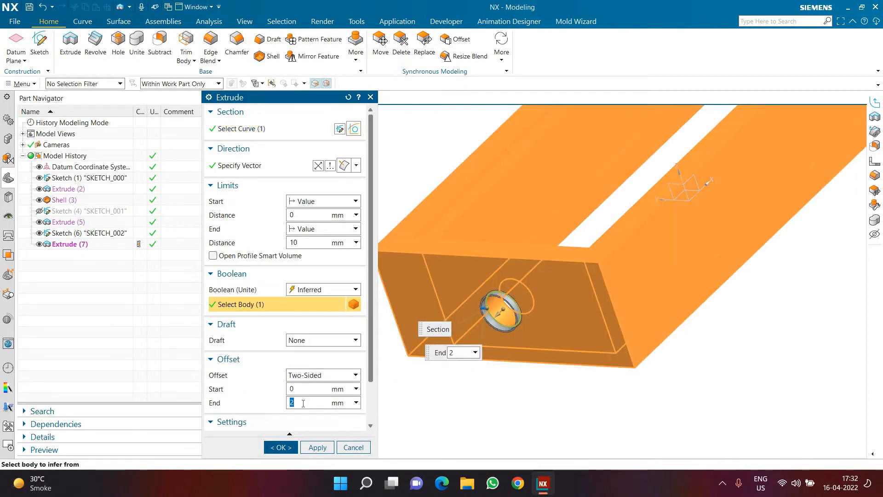
pyautogui.write('10')
pyautogui.press('Return')
pyautogui.write('15')
pyautogui.press('Return')
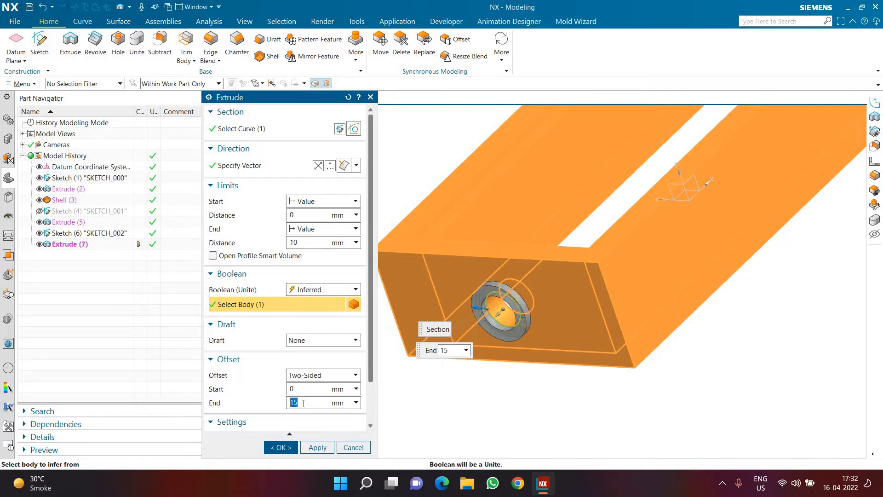
pyautogui.click(281, 447)
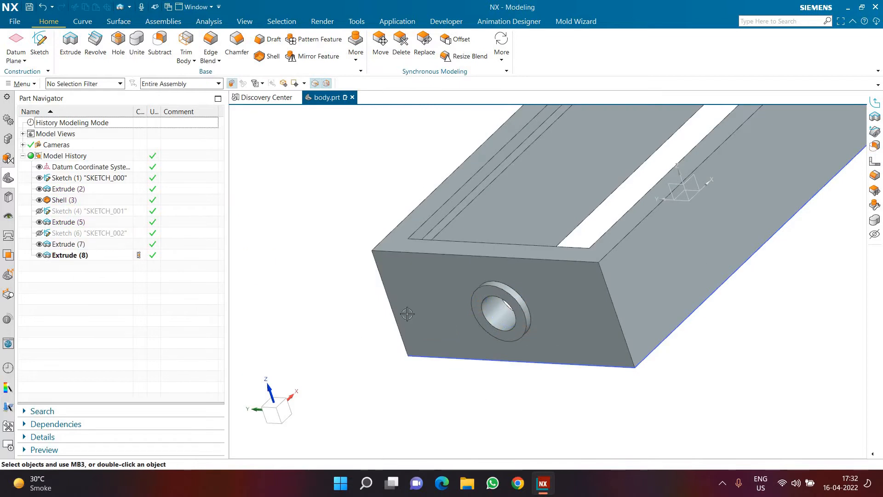
pyautogui.scroll(-3, 236, 291)
pyautogui.moveTo(467, 211); pyautogui.dragTo(294, 245, button='middle')
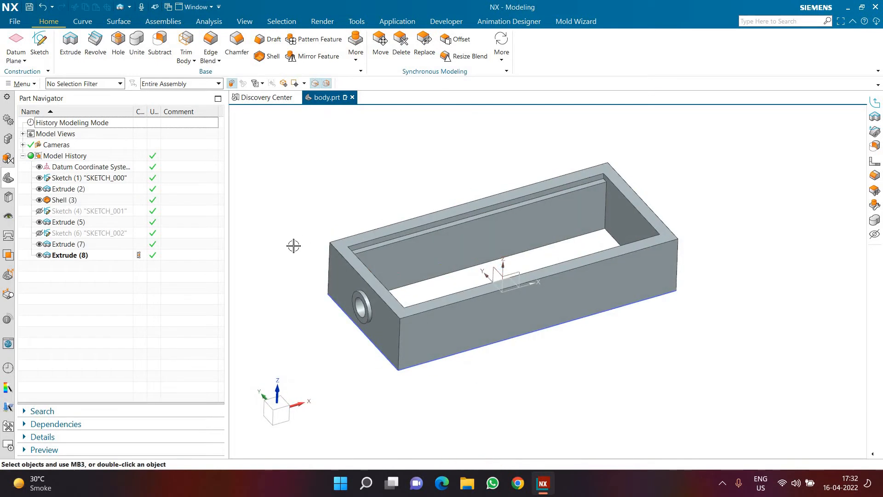
pyautogui.scroll(2, 294, 246)
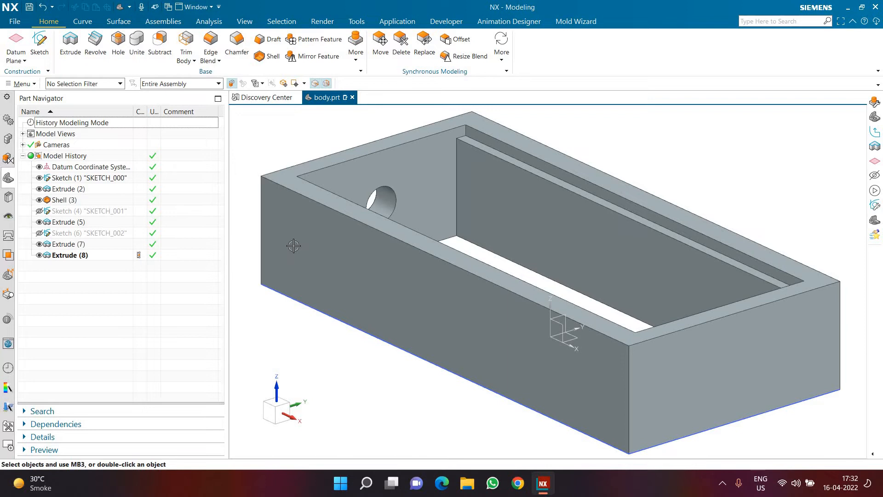
# Switch to Notepad, write the note "CTRl + J" with the text enlarged to 270%, and minimize the window
pyautogui.press('super+r')
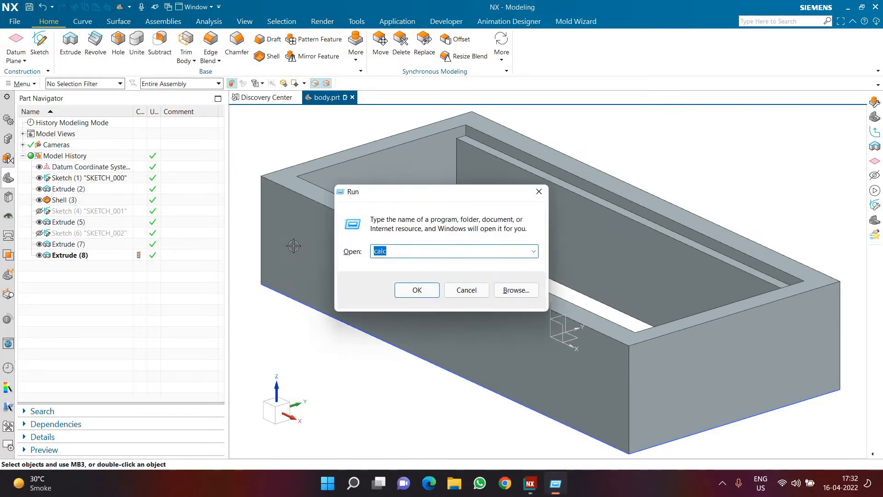
pyautogui.press('Return')
pyautogui.write('CTRK')
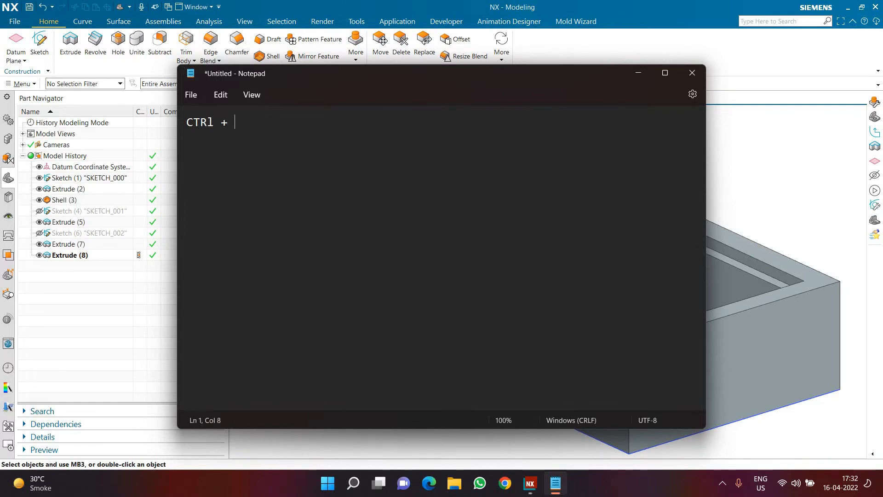
pyautogui.keyDown('ctrl'); pyautogui.scroll(17, 613, 94); pyautogui.keyUp('ctrl')
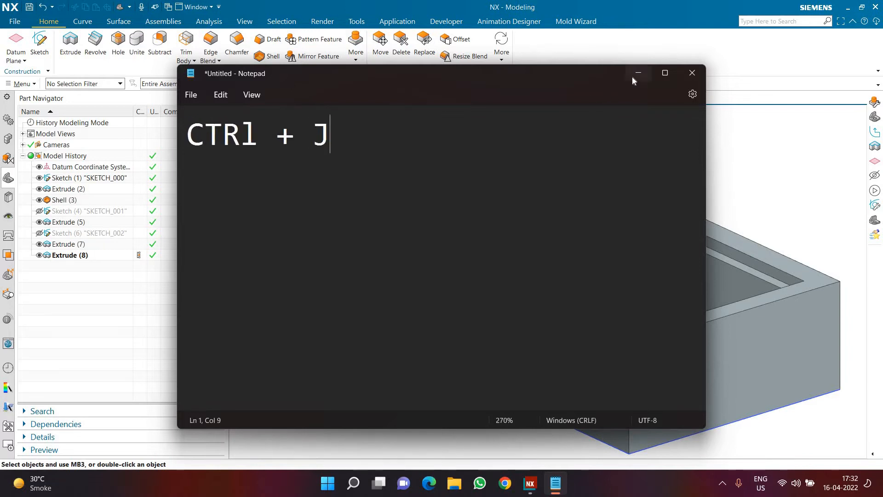
pyautogui.click(634, 75)
# Change the solid body's display color to red through Edit Object Display and save the part
pyautogui.hotkey('ctrl', 'j')
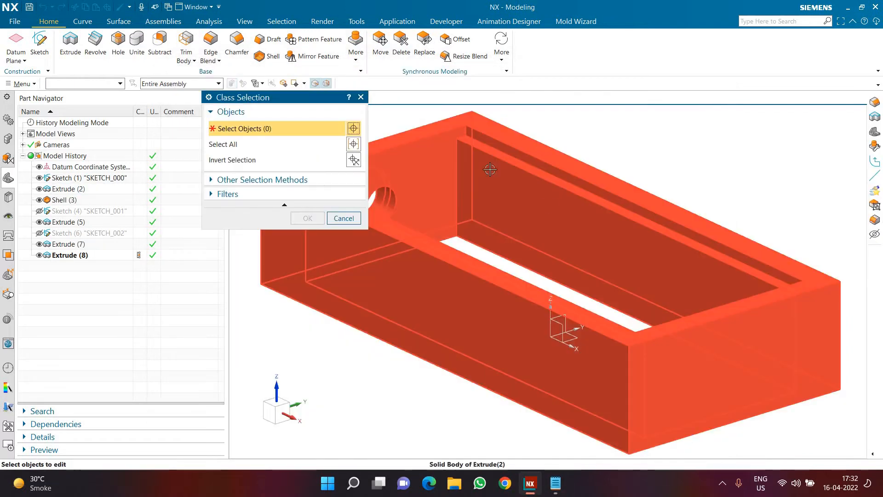
pyautogui.click(518, 175)
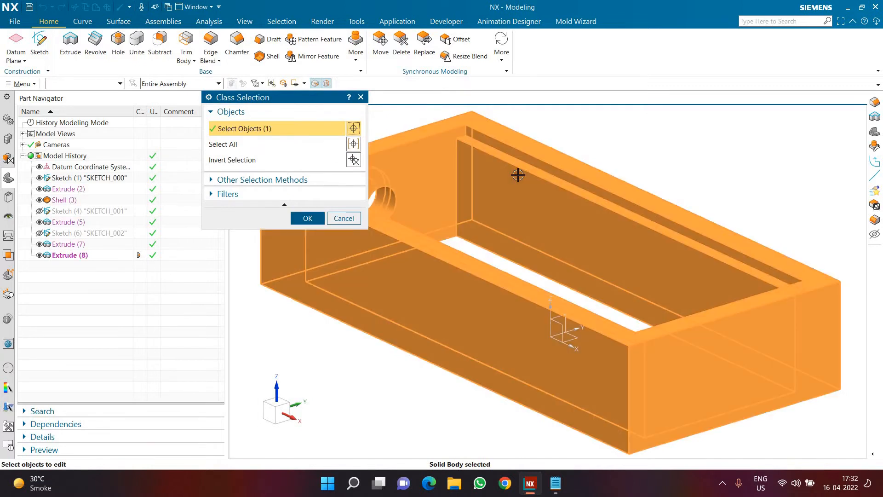
pyautogui.click(307, 219)
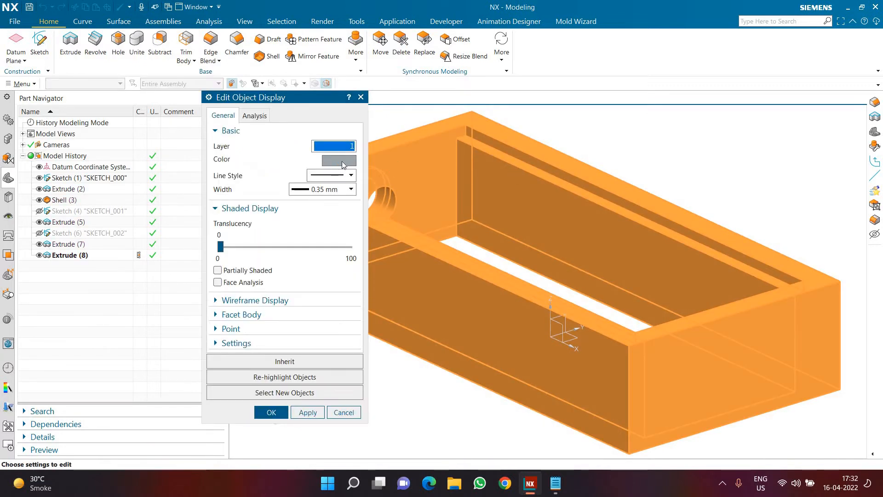
pyautogui.click(343, 163)
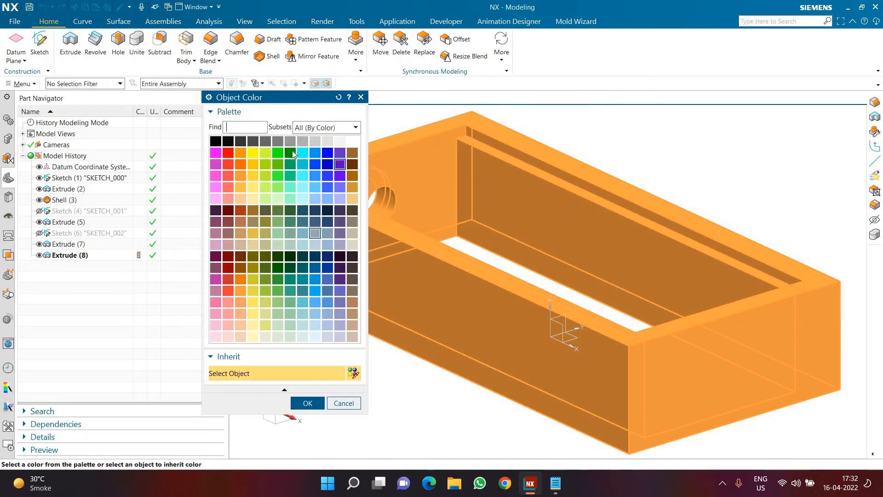
pyautogui.click(229, 154)
pyautogui.click(306, 403)
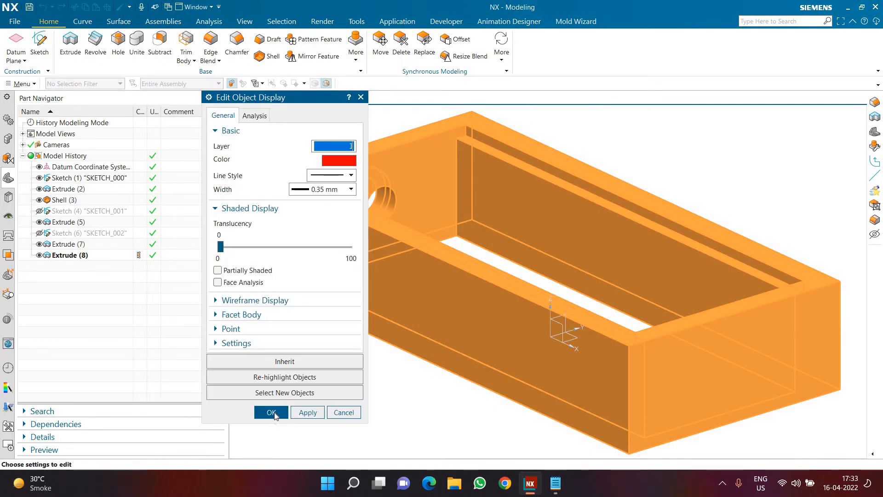
pyautogui.click(272, 413)
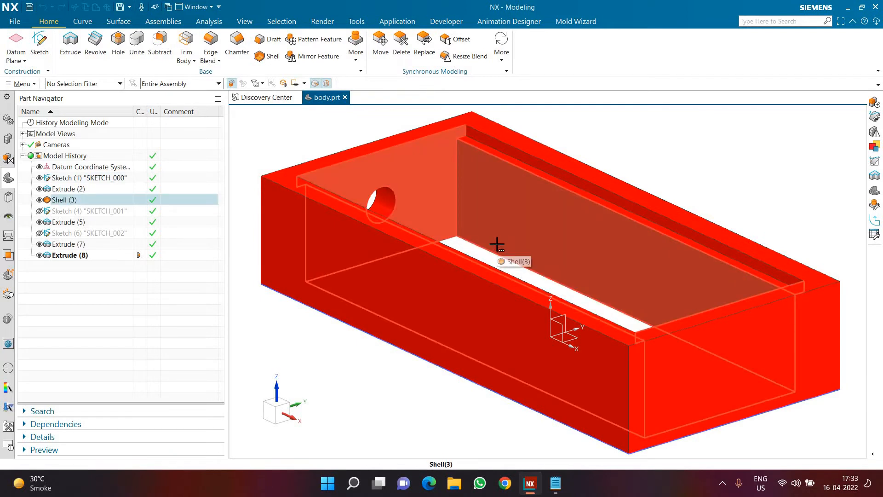
pyautogui.hotkey('ctrl', 's')
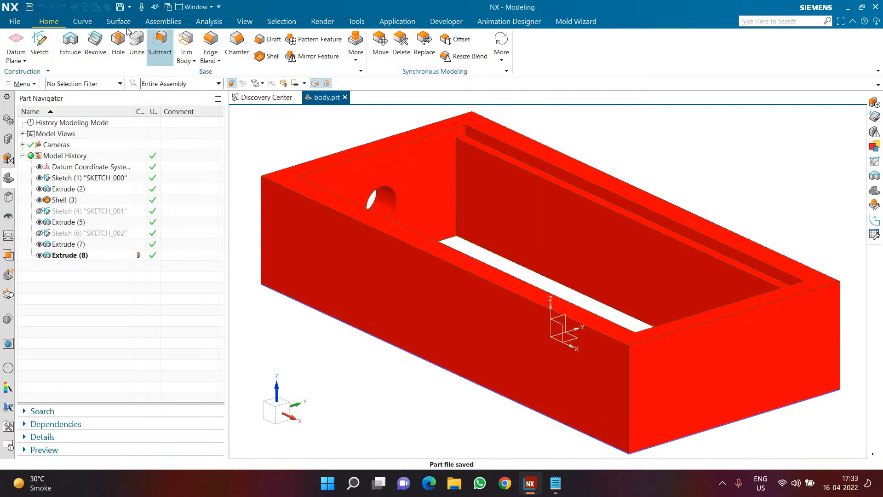
# Switch to Paint and draw a freehand cross-section outline with a wider lip along its upper edge and a circle in the middle
pyautogui.click(211, 22)
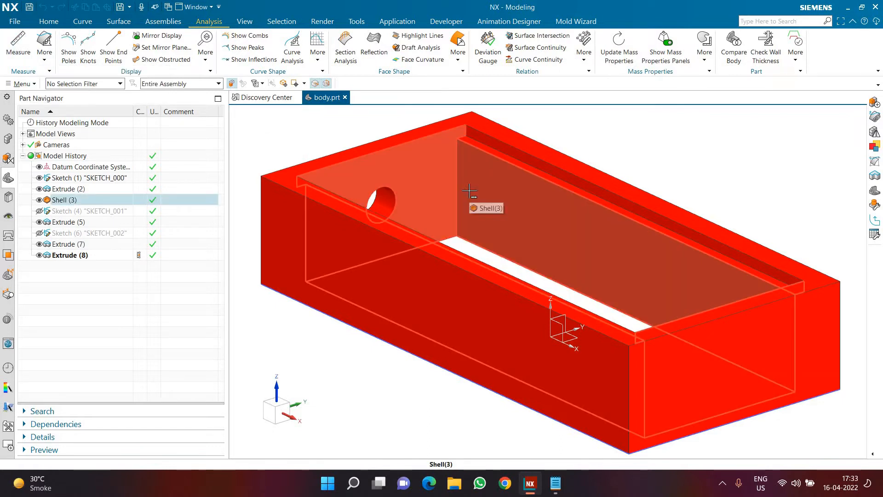
pyautogui.press('super')
pyautogui.write('paim')
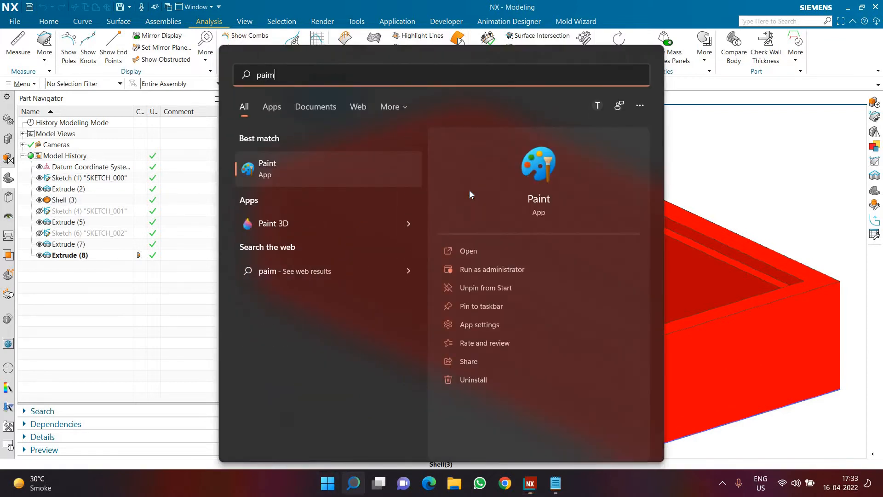
pyautogui.press('BackSpace')
pyautogui.write('nt')
pyautogui.click(349, 163)
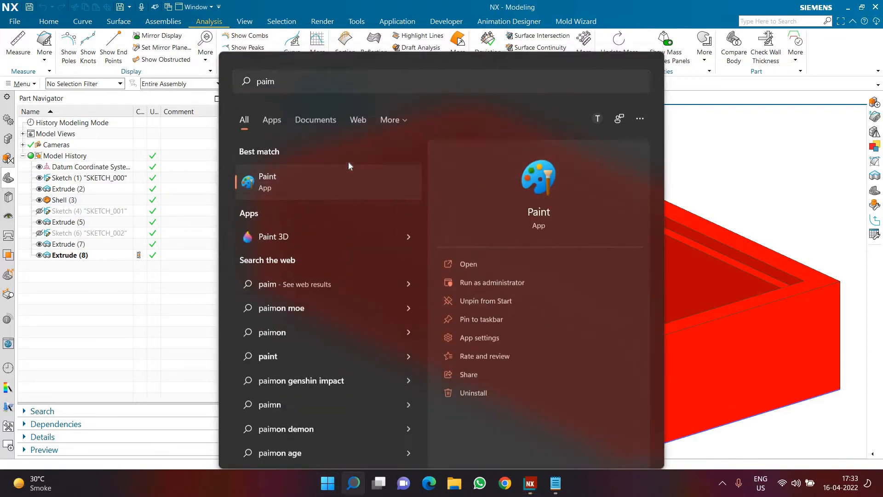
pyautogui.click(839, 10)
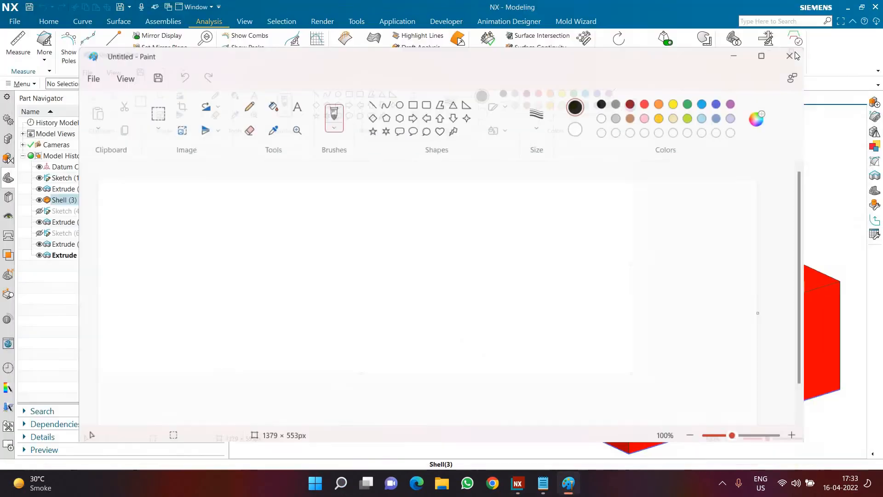
pyautogui.moveTo(495, 73); pyautogui.dragTo(570, 73)
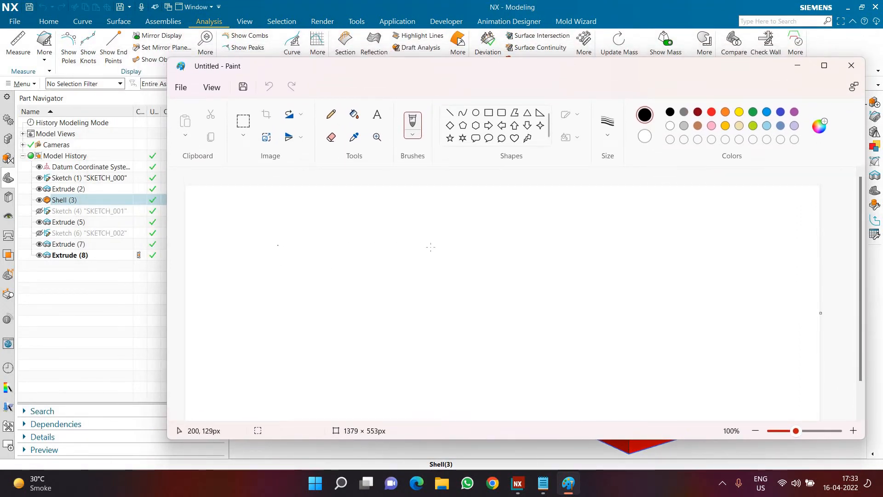
pyautogui.moveTo(278, 245)
pyautogui.mouseDown()
pyautogui.moveTo(453, 254)
pyautogui.moveTo(442, 260)
pyautogui.mouseUp()
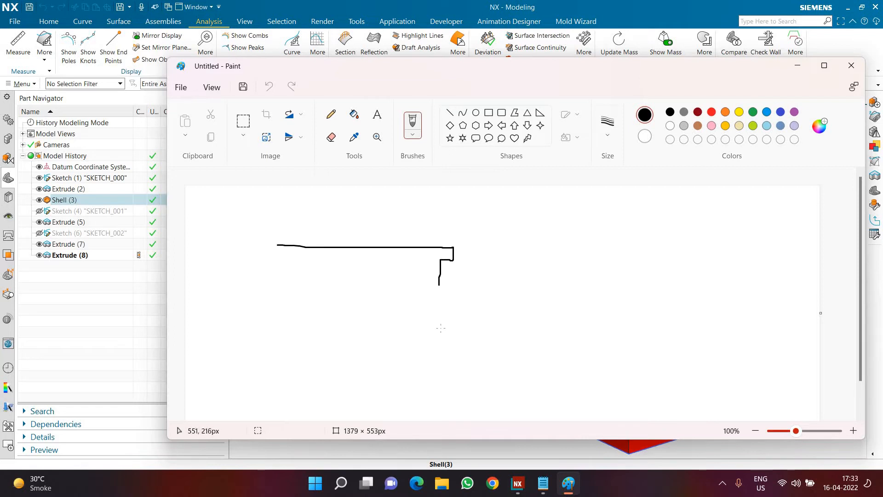
pyautogui.moveTo(441, 328); pyautogui.dragTo(287, 324)
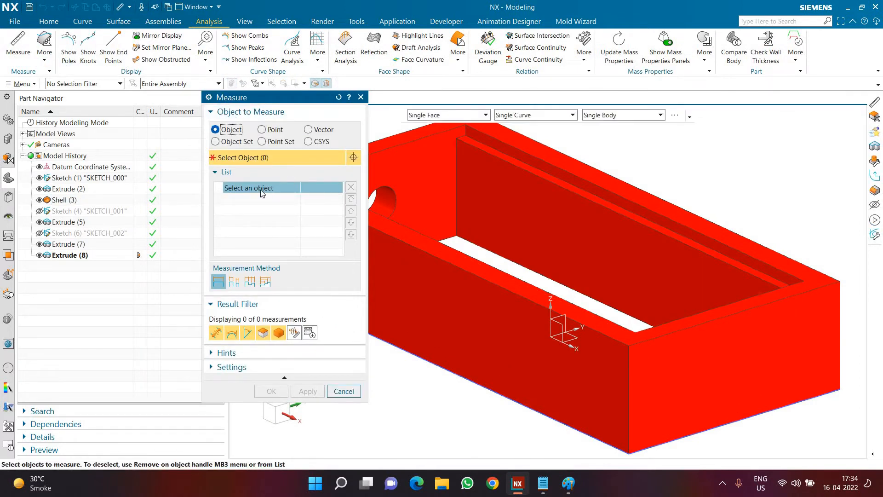
# In NX, measure the length of the lower inner edge of the end wall that has the hole
pyautogui.moveTo(484, 218); pyautogui.dragTo(424, 203, button='middle')
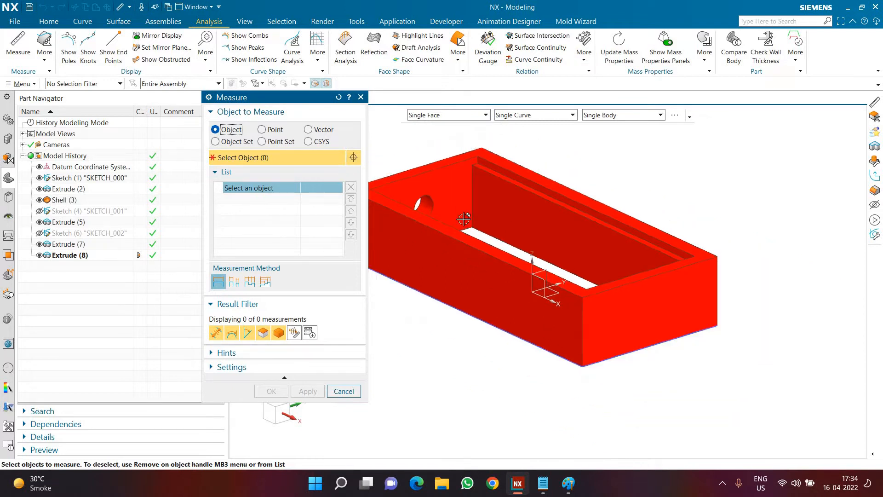
pyautogui.moveTo(459, 229); pyautogui.dragTo(478, 196, button='middle')
pyautogui.scroll(1, 478, 195)
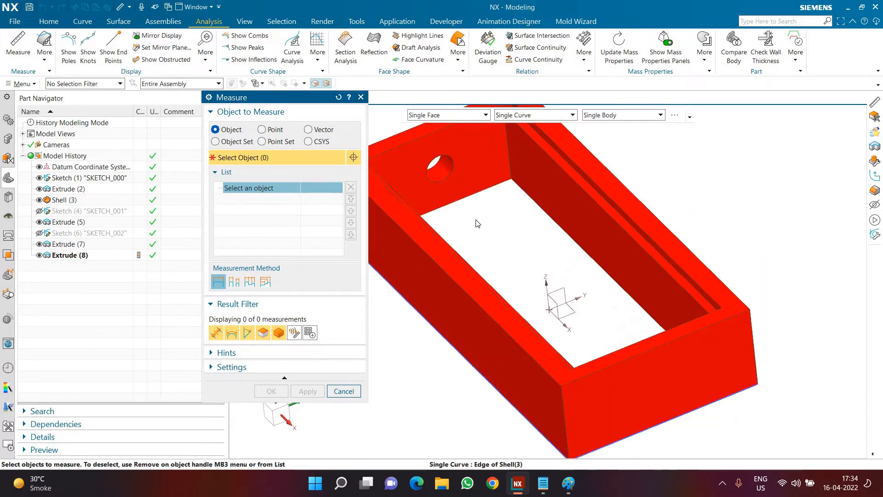
pyautogui.click(478, 196)
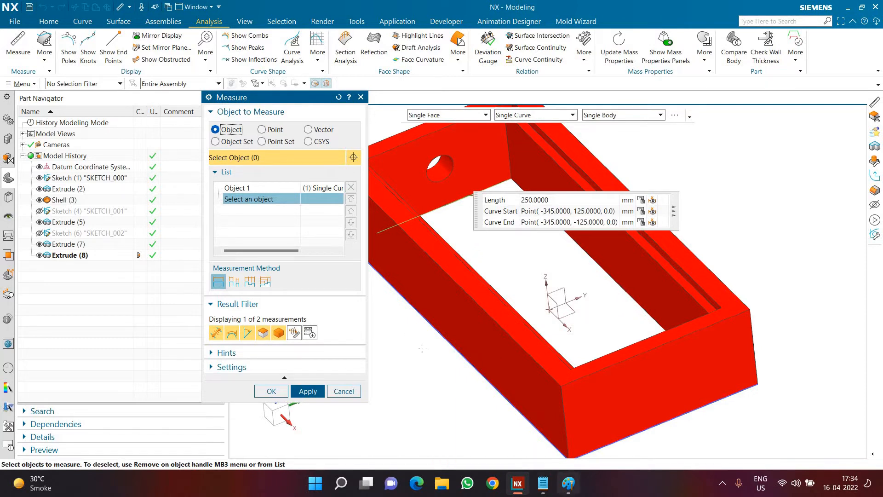
# Write the dimension 250 below the outline in Paint, close the Notepad note, and return to NX
pyautogui.click(568, 488)
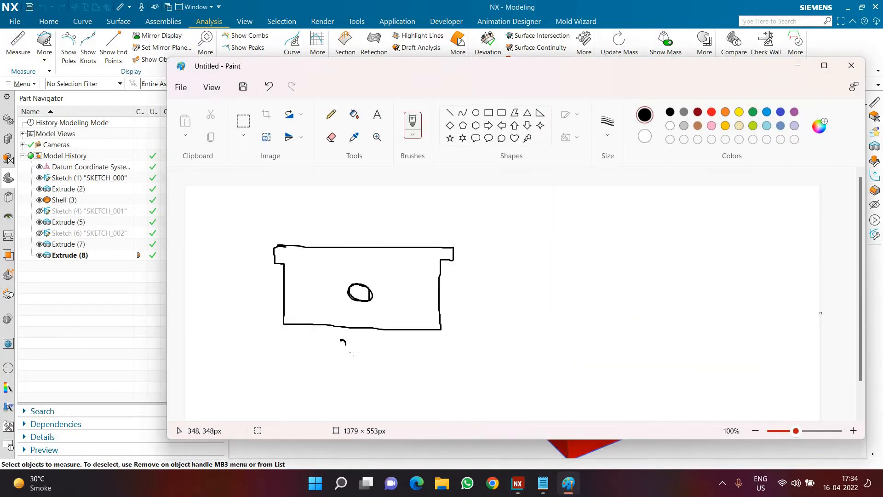
pyautogui.moveTo(346, 346); pyautogui.dragTo(357, 353)
pyautogui.click(545, 484)
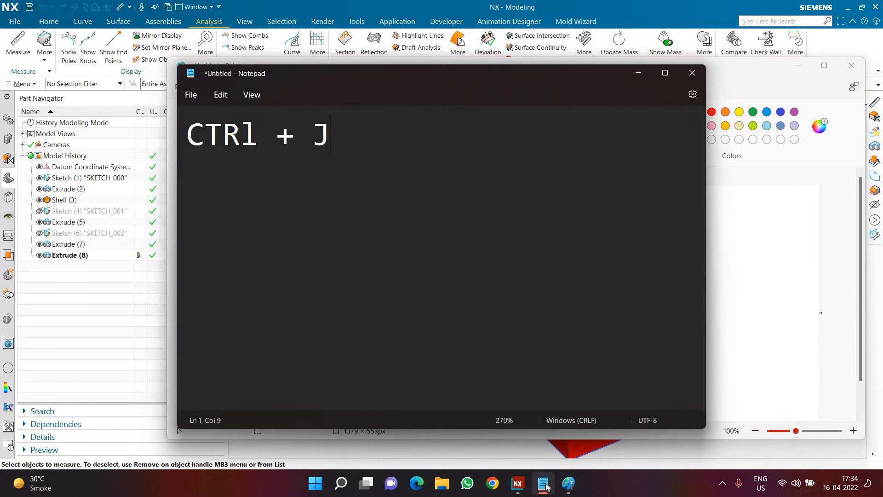
pyautogui.click(693, 73)
pyautogui.click(446, 281)
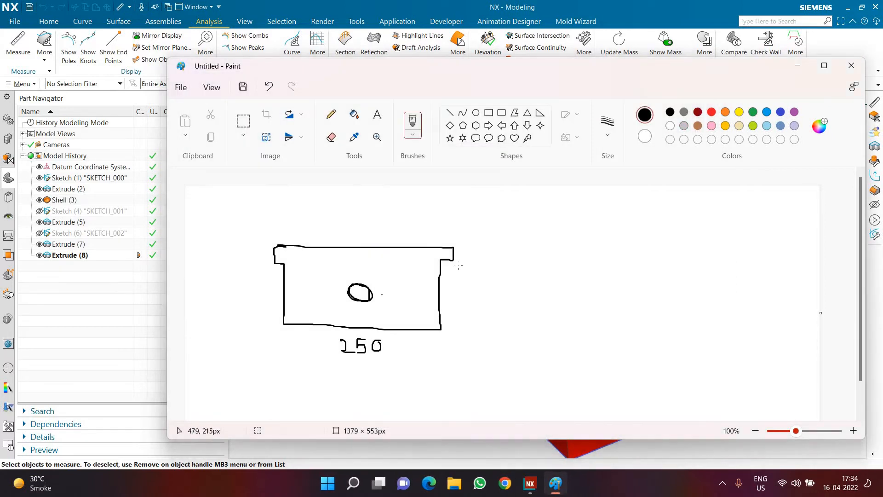
pyautogui.click(798, 66)
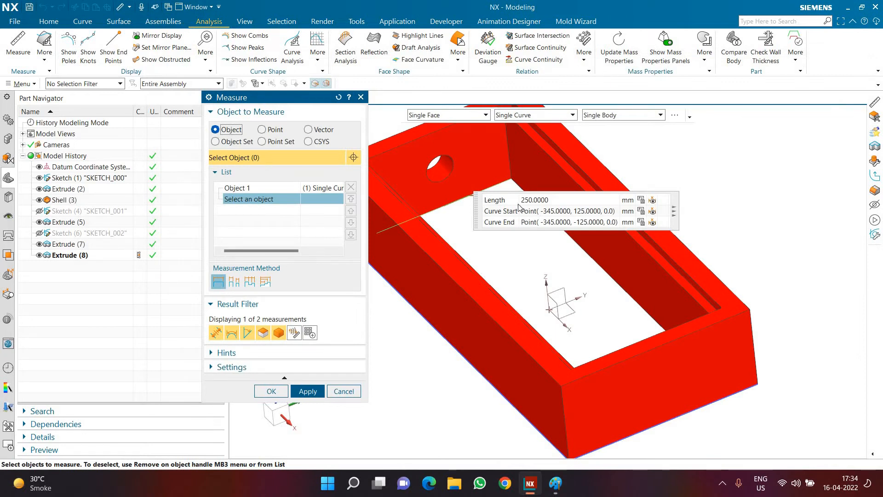
# Clear the edge measurement, write the dimension 10 beside the lip of the outline in Paint, and return to NX
pyautogui.click(339, 97)
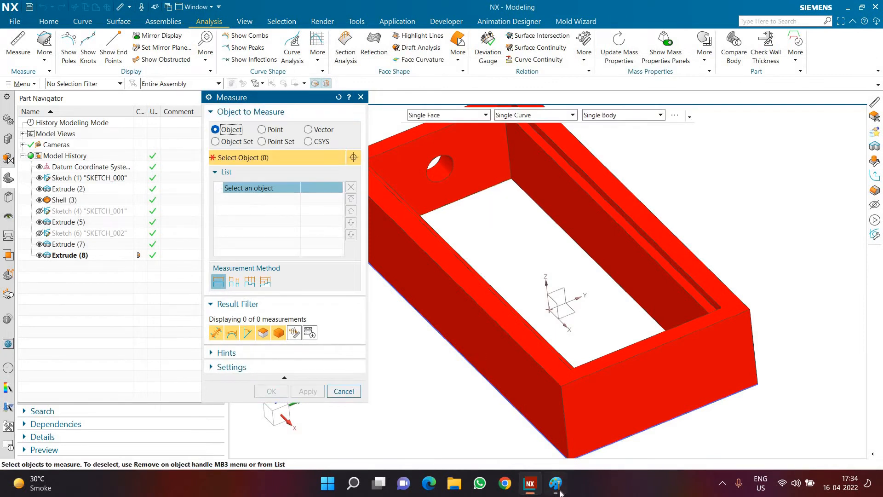
pyautogui.hotkey('alt', 'Tab')
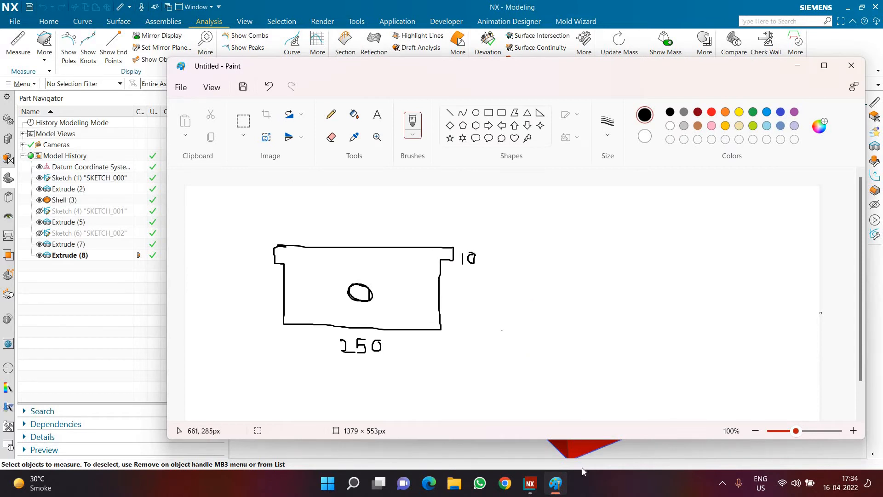
pyautogui.click(515, 458)
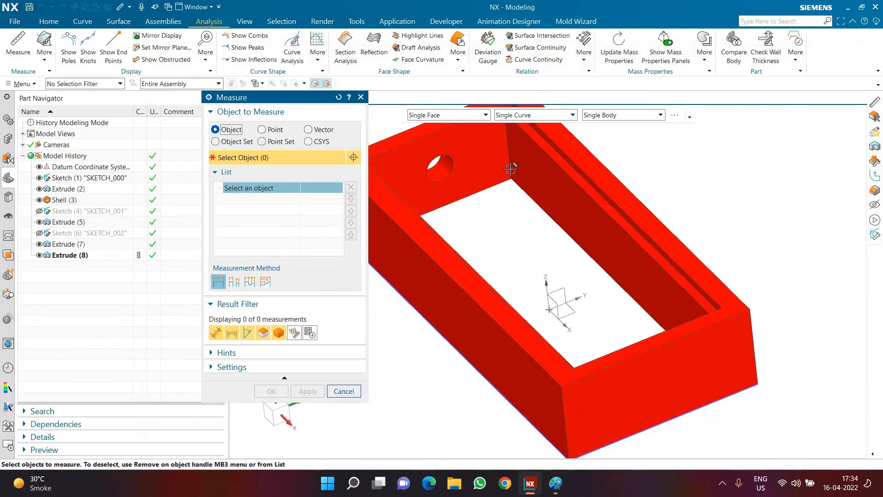
# Measure the length of the vertical inner corner edge beside the end wall with the hole, then clear the measurement
pyautogui.click(511, 170)
pyautogui.scroll(-2, 671, 205)
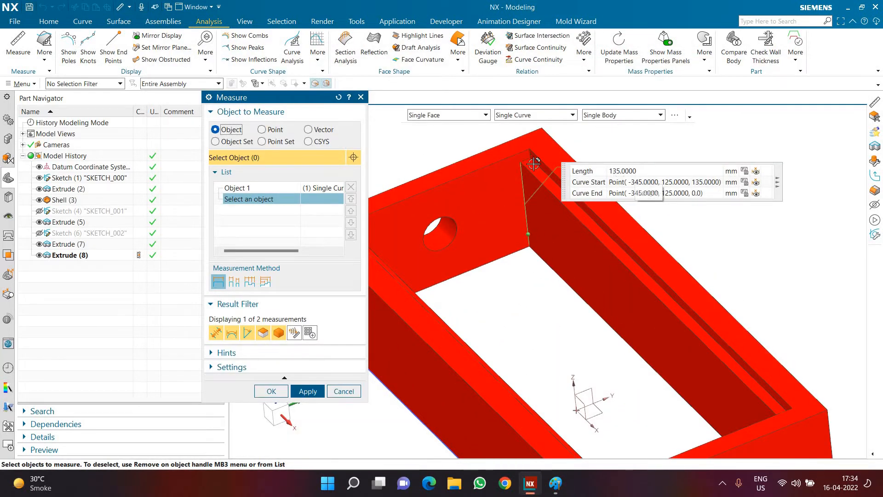
pyautogui.scroll(-2, 534, 165)
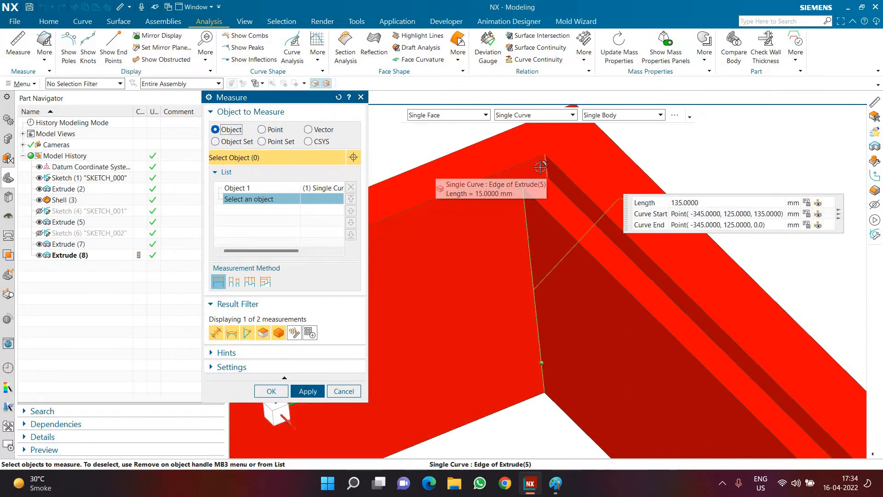
pyautogui.click(339, 98)
# Switch to Paint, add height extension lines beside the outline, and write the dimension 145 between them
pyautogui.click(555, 483)
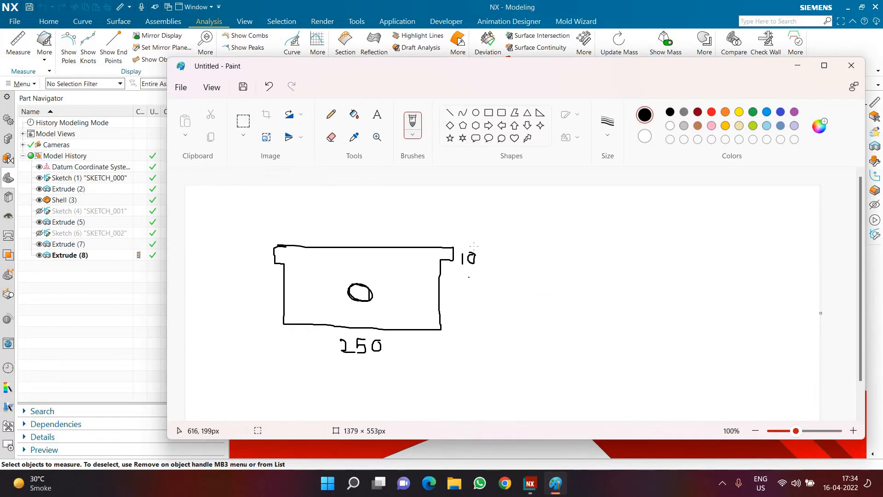
pyautogui.moveTo(463, 242); pyautogui.dragTo(512, 240)
pyautogui.moveTo(504, 286)
pyautogui.mouseDown()
pyautogui.moveTo(503, 305)
pyautogui.moveTo(512, 291)
pyautogui.moveTo(512, 299)
pyautogui.mouseUp()
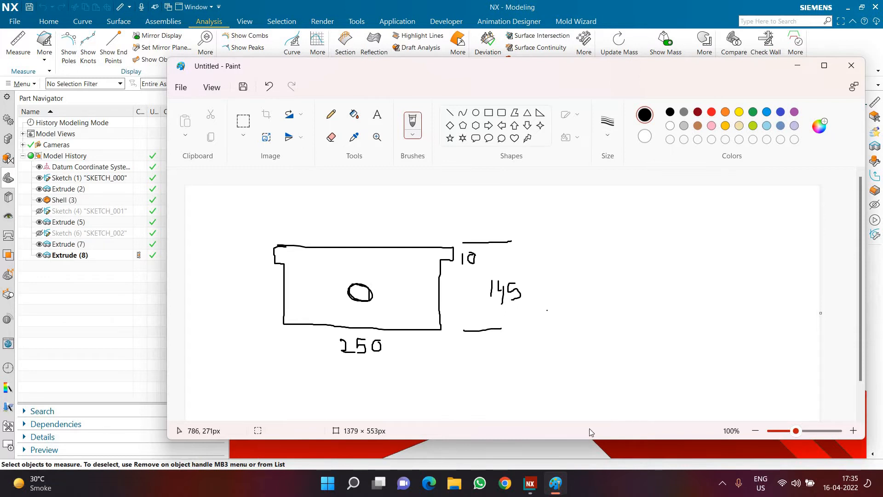
# Switch to NX and inspect the radius of the hole through the end wall
pyautogui.click(529, 486)
pyautogui.scroll(-5, 543, 316)
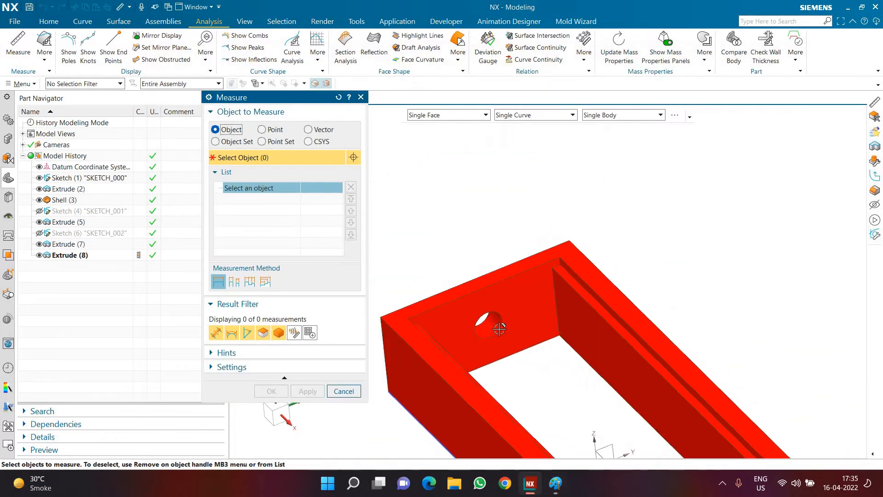
pyautogui.scroll(3, 499, 329)
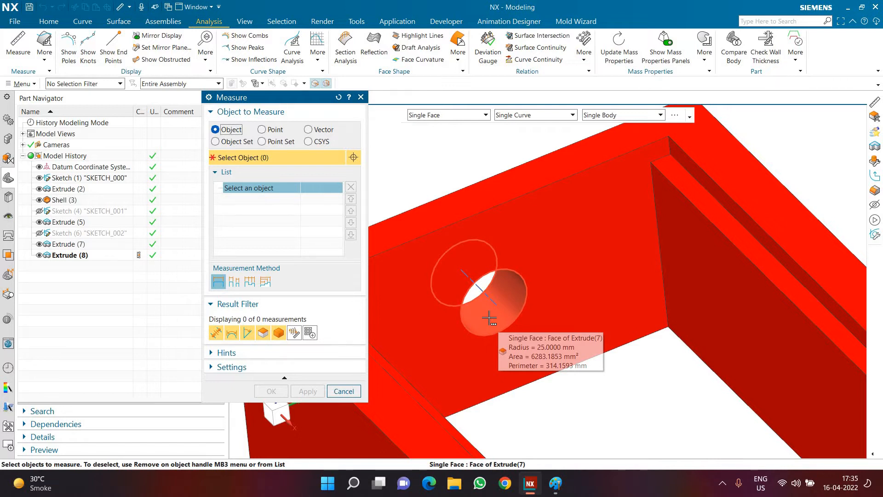
# Write the dimension 40 beside the circle in the Paint outline and return to NX
pyautogui.click(555, 483)
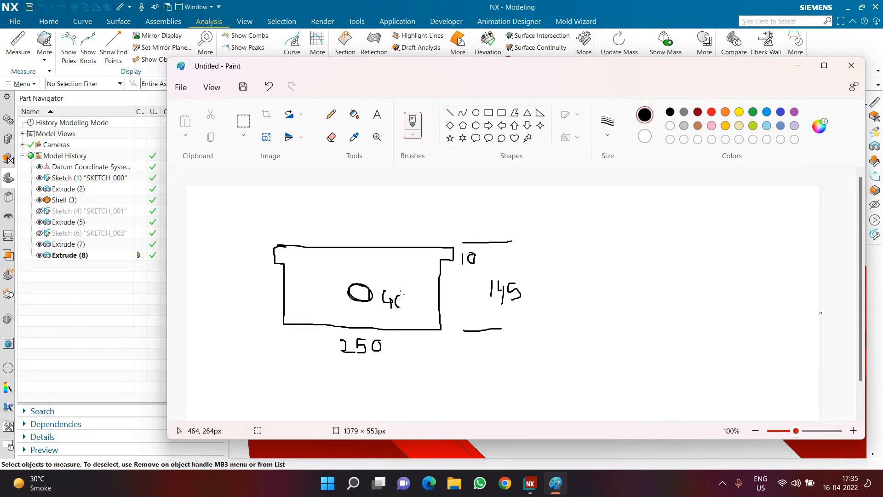
pyautogui.moveTo(399, 308); pyautogui.dragTo(400, 295)
pyautogui.click(556, 485)
pyautogui.click(557, 485)
pyautogui.click(557, 485)
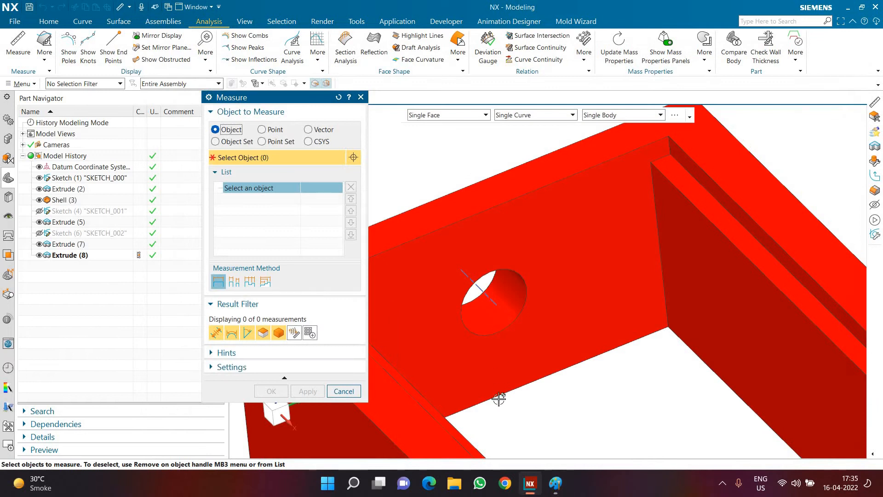
# Measure the minimum distance from the hole's centerline to the lower inner edge of the end wall
pyautogui.moveTo(499, 388)
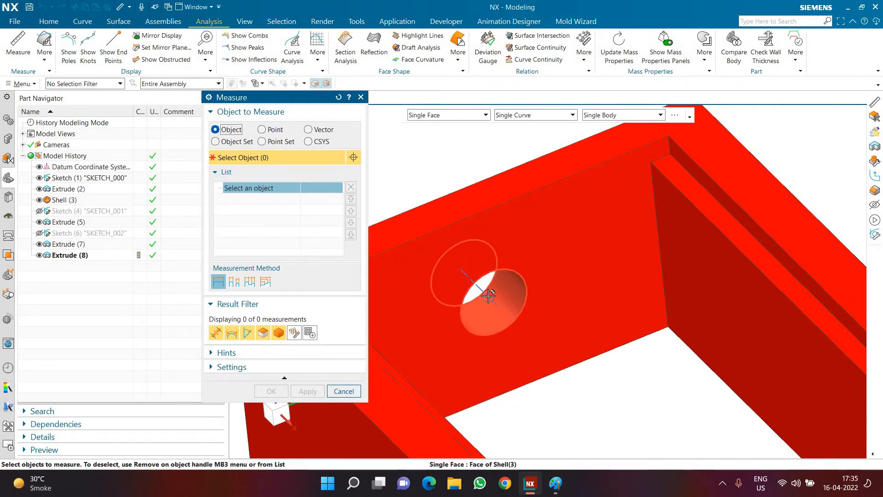
pyautogui.click(558, 424)
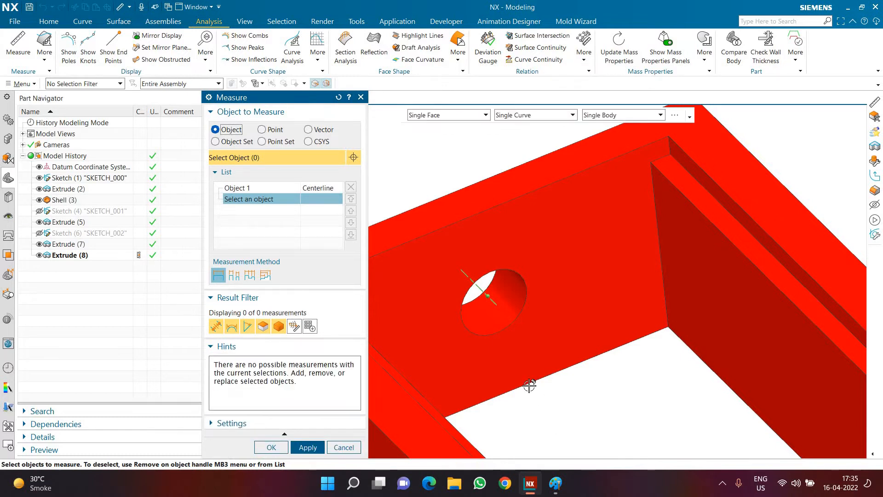
pyautogui.click(529, 386)
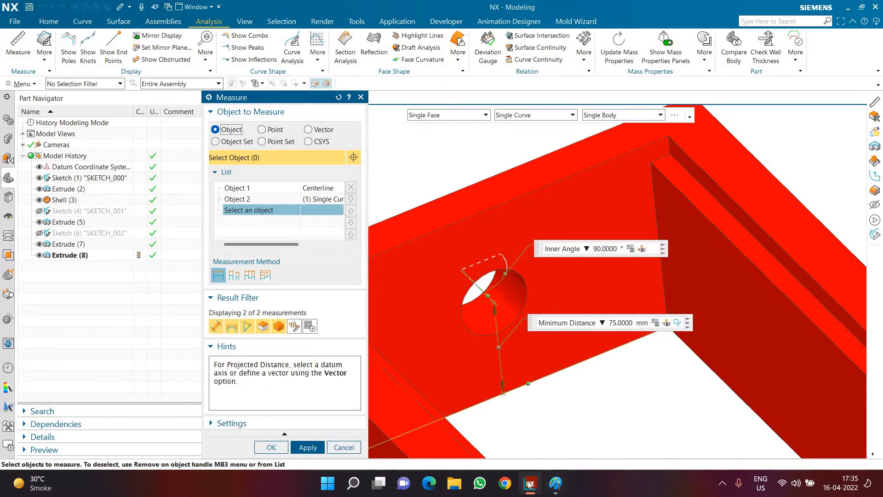
# End the distance measurement and close the body part file
pyautogui.click(348, 450)
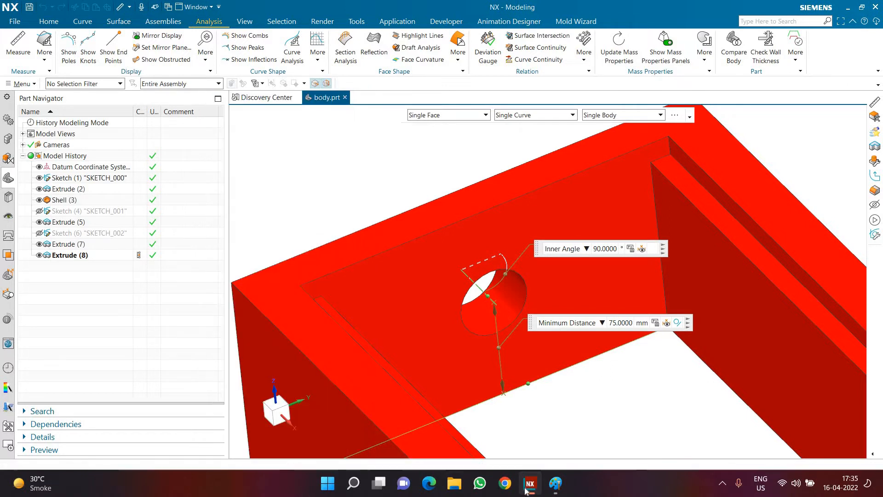
pyautogui.hotkey('alt', 'Tab')
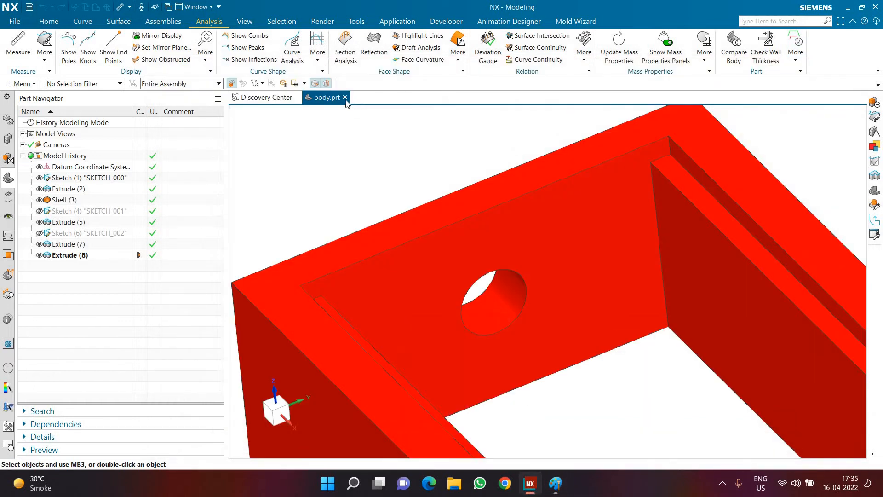
pyautogui.click(345, 98)
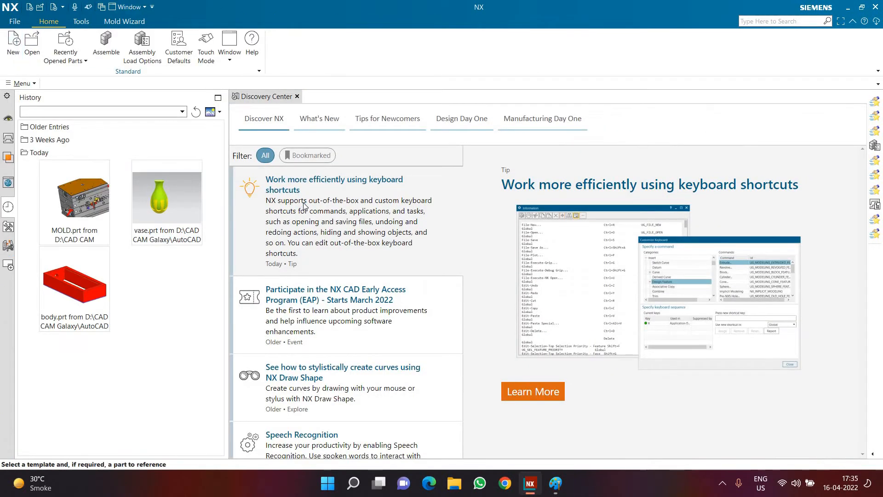
# Create a millimetre Model part named slider in the product folder
pyautogui.hotkey('ctrl', 'n')
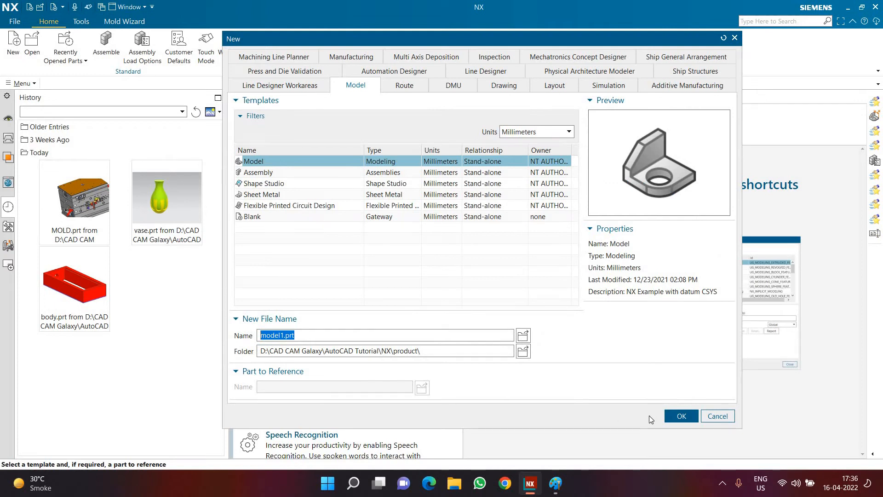
pyautogui.write('slider')
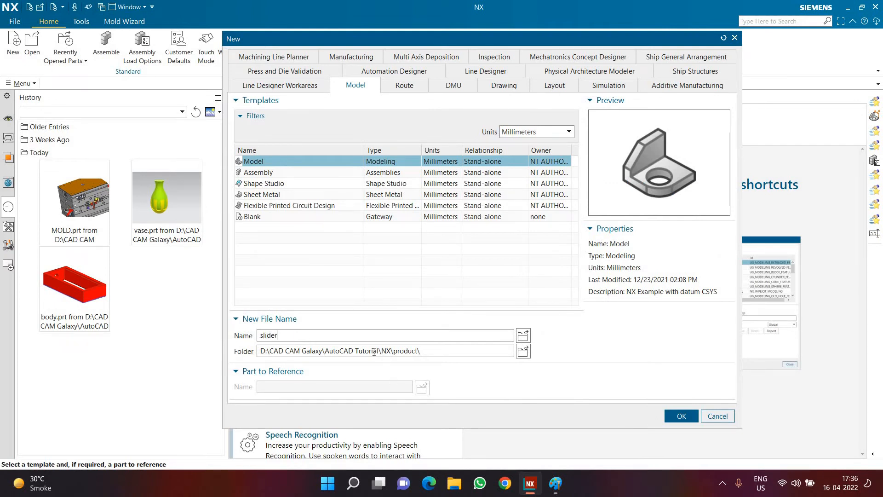
pyautogui.moveTo(461, 356); pyautogui.dragTo(373, 354)
pyautogui.click(432, 353)
pyautogui.click(679, 415)
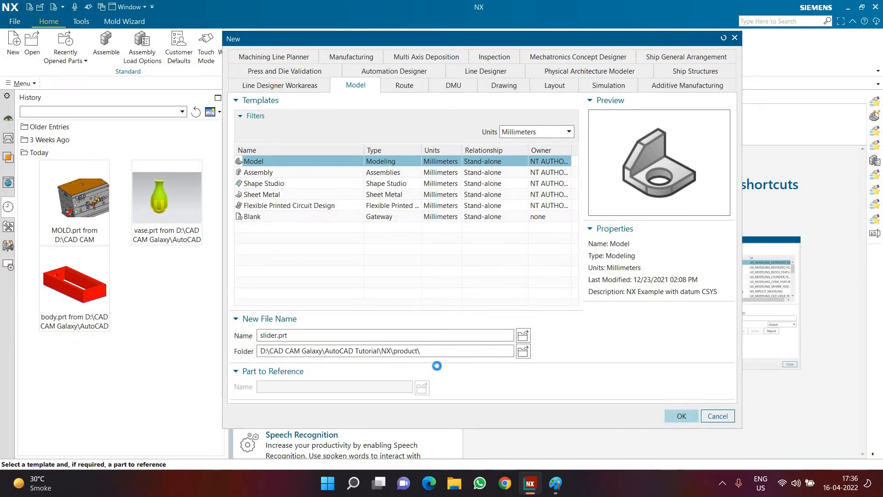
# Start a sketch on the YZ plane and draw a rectangle about 230 mm wide and 130 mm high beside the origin
pyautogui.click(40, 39)
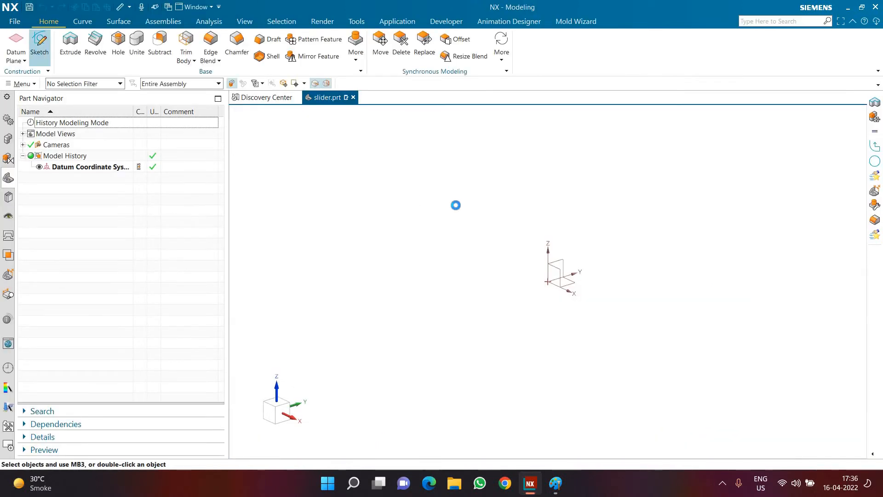
pyautogui.click(307, 220)
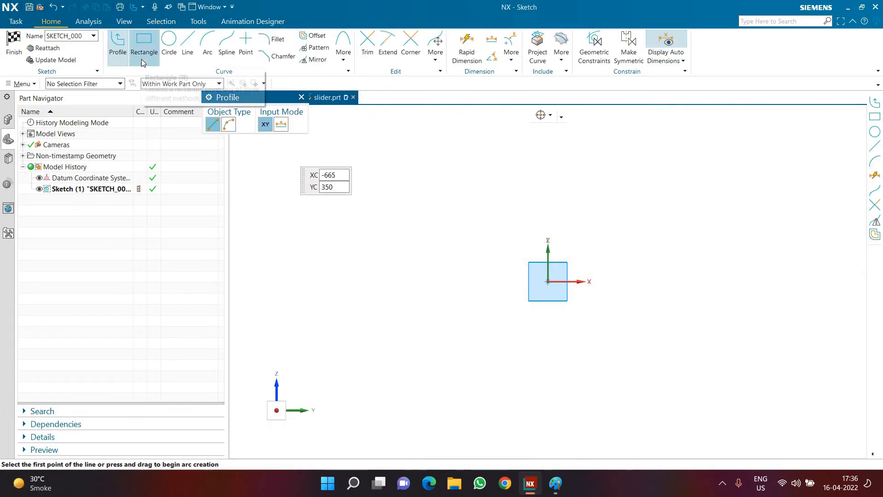
pyautogui.click(144, 52)
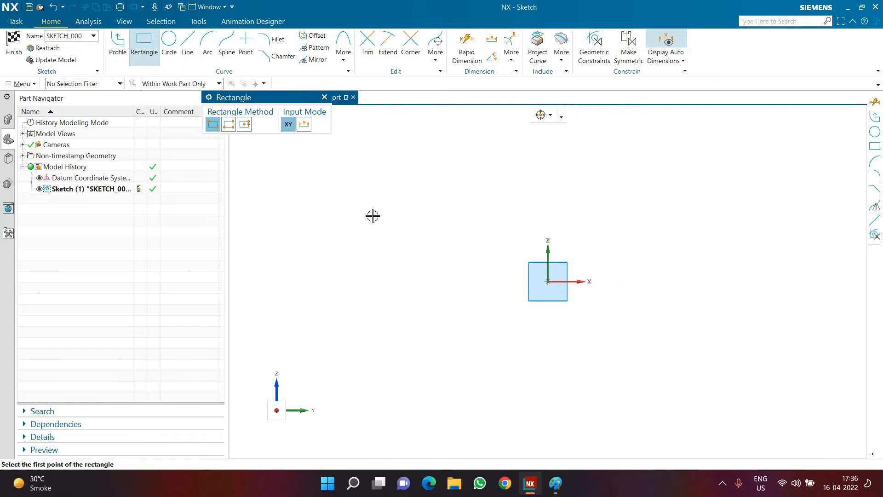
pyautogui.click(477, 169)
pyautogui.click(426, 199)
pyautogui.press('Escape')
pyautogui.scroll(2, 428, 209)
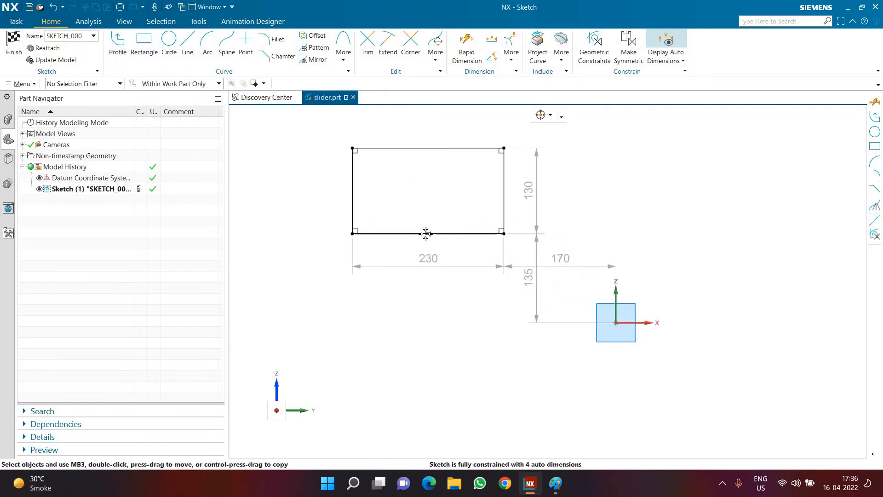
# Make the midpoint of the rectangle's lower edge coincident with the sketch origin
pyautogui.click(427, 234)
pyautogui.click(615, 322)
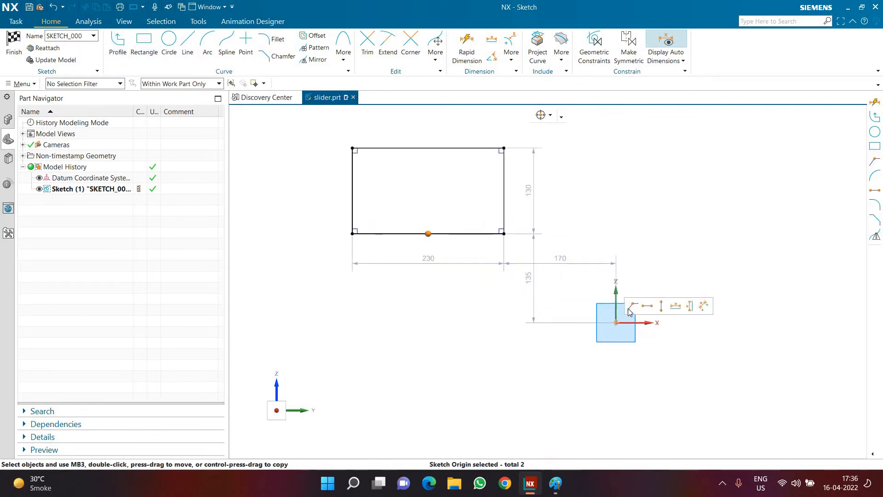
pyautogui.click(630, 307)
pyautogui.scroll(-1, 545, 257)
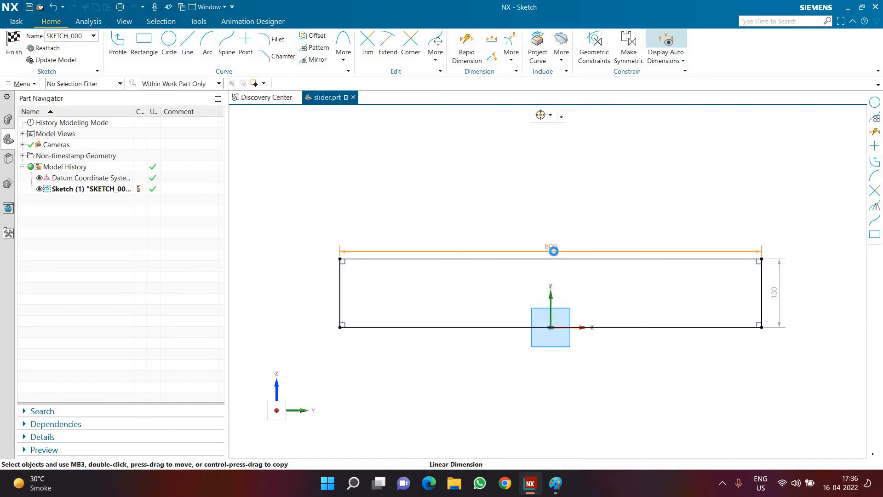
# Set the rectangle's width to 250 mm and its height to 145 mm
pyautogui.doubleClick(555, 247)
pyautogui.write('250')
pyautogui.press('Return')
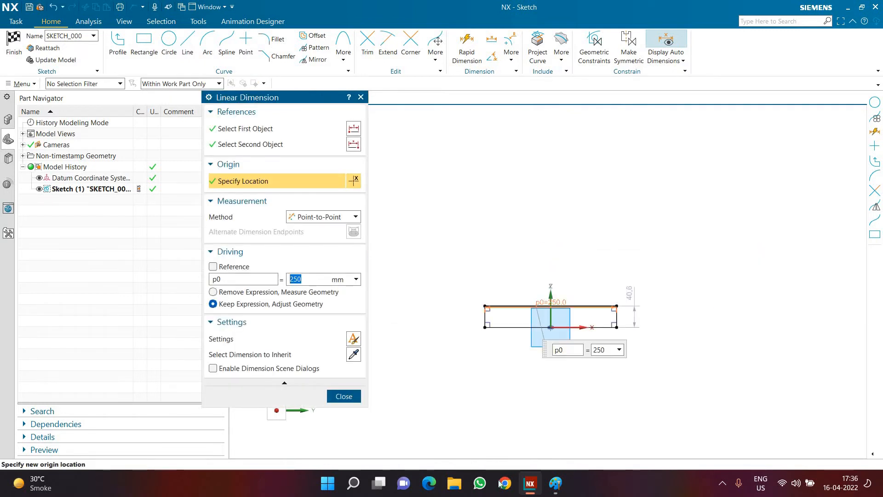
pyautogui.click(553, 483)
pyautogui.hotkey('alt', 'Tab')
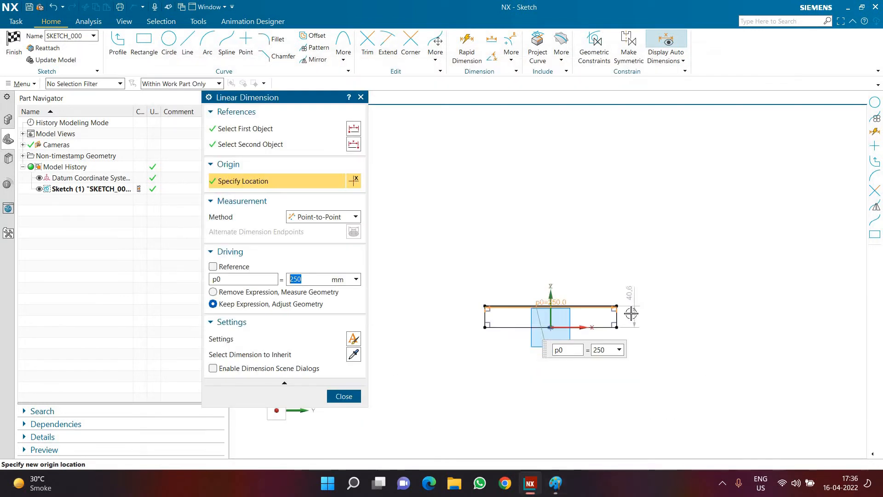
pyautogui.scroll(2, 631, 313)
pyautogui.doubleClick(631, 312)
pyautogui.write('145')
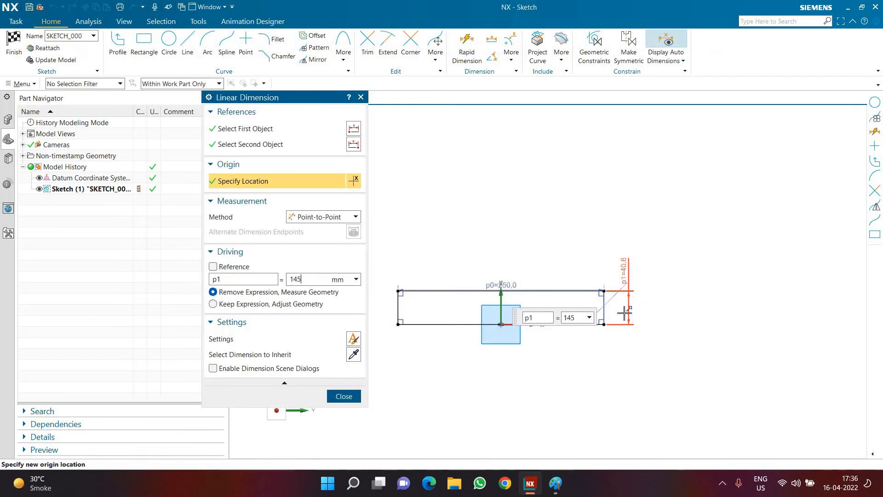
pyautogui.press('Return')
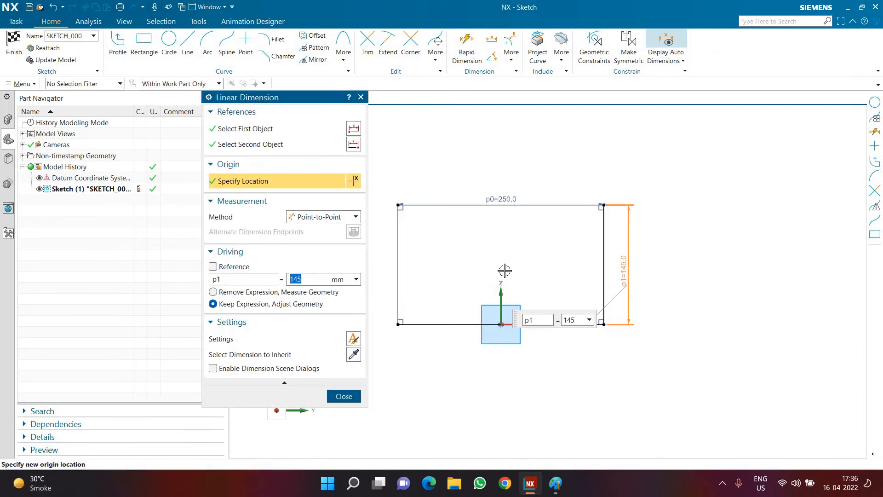
# Sketch a three-line tab about 13.9 mm wide and 16 mm high outward from the rectangle's upper right corner
pyautogui.click(137, 52)
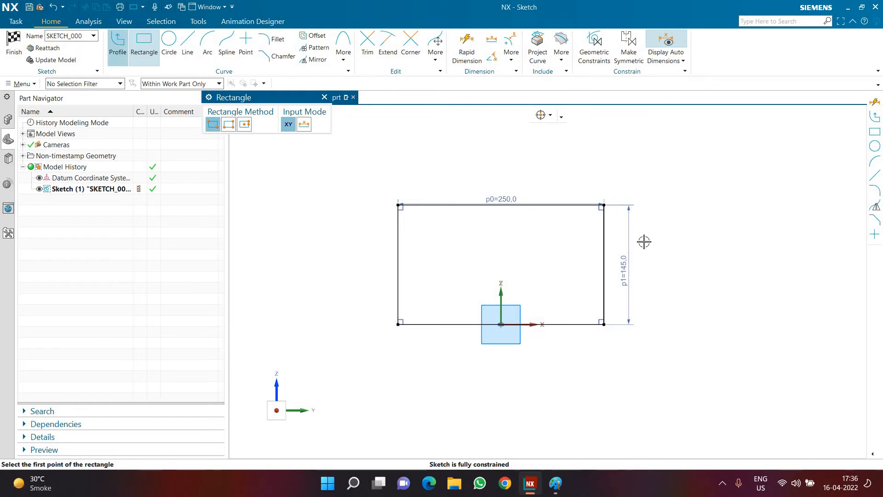
pyautogui.press('z')
pyautogui.scroll(3, 644, 241)
pyautogui.click(566, 170)
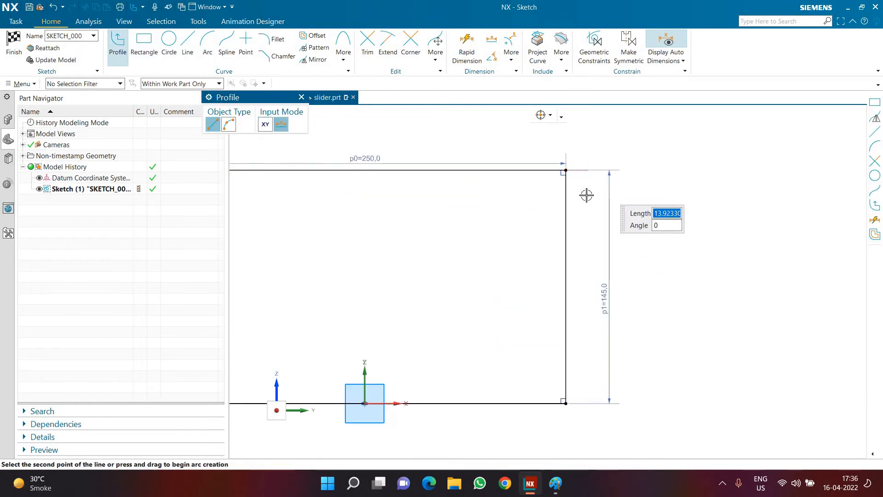
pyautogui.click(587, 170)
pyautogui.click(587, 195)
pyautogui.click(565, 196)
pyautogui.press('Escape')
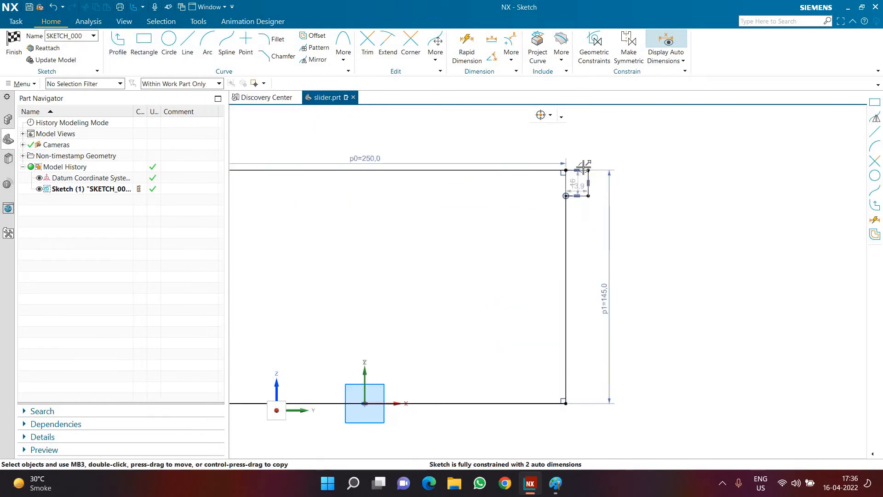
# Constrain the tab's upper and outer lines to equal length and set the tab's height to 10 mm
pyautogui.scroll(4, 584, 168)
pyautogui.scroll(-2, 598, 181)
pyautogui.click(598, 166)
pyautogui.click(608, 188)
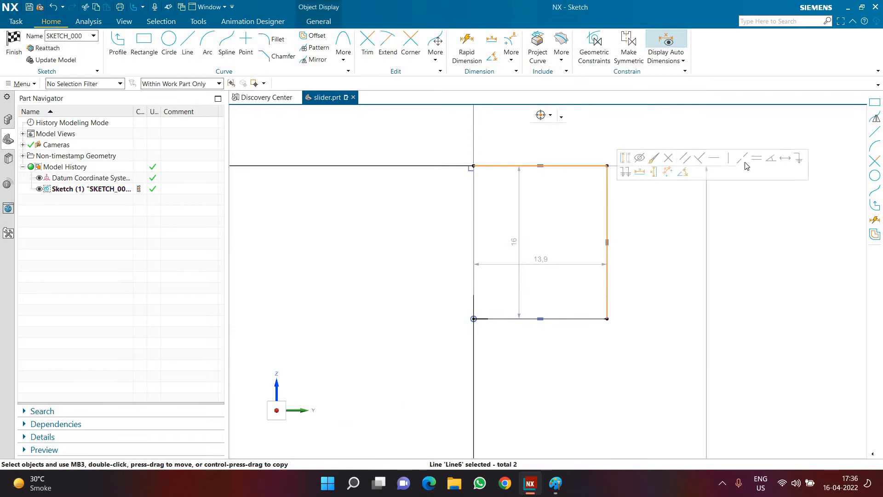
pyautogui.click(757, 158)
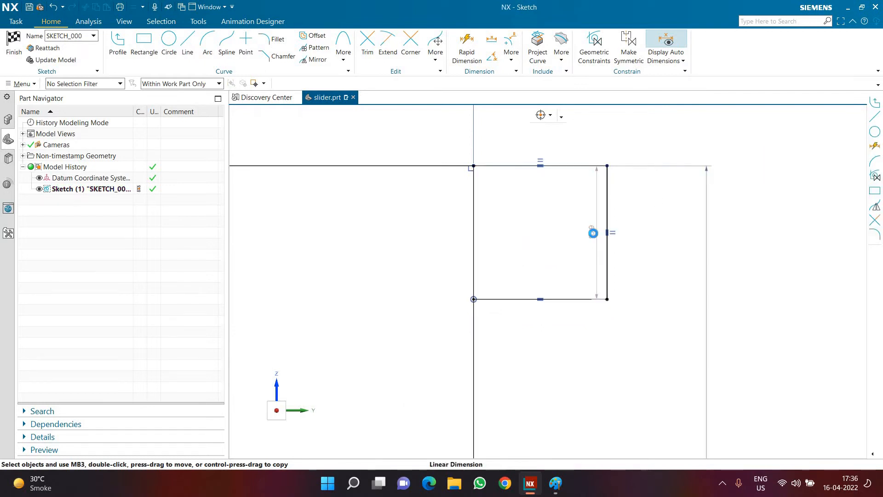
pyautogui.doubleClick(593, 232)
pyautogui.write('10')
pyautogui.press('Return')
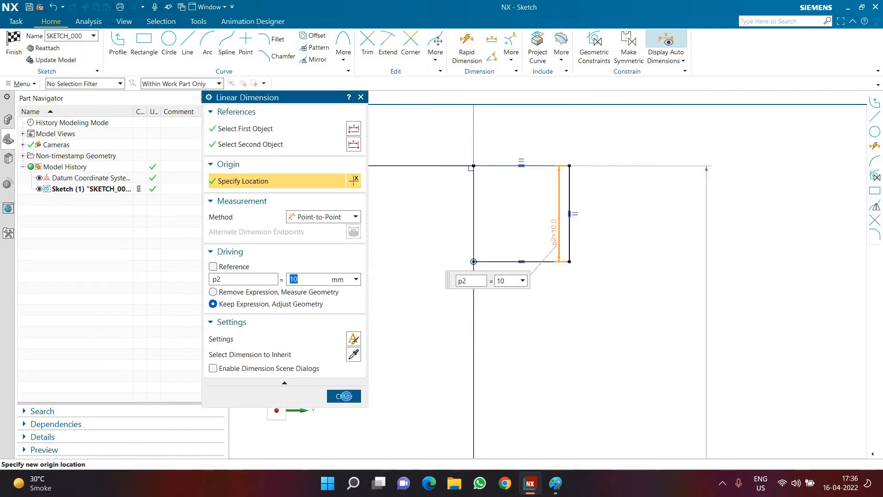
pyautogui.click(345, 396)
# Mirror the three tab lines about the sketch's vertical axis to the rectangle's opposite side
pyautogui.scroll(-3, 657, 311)
pyautogui.click(317, 60)
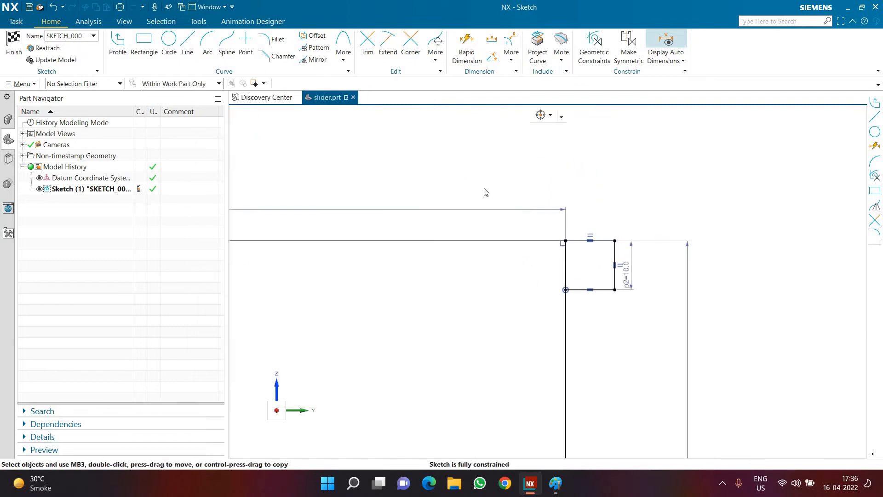
pyautogui.click(593, 241)
pyautogui.middleClick(694, 286)
pyautogui.scroll(-5, 696, 287)
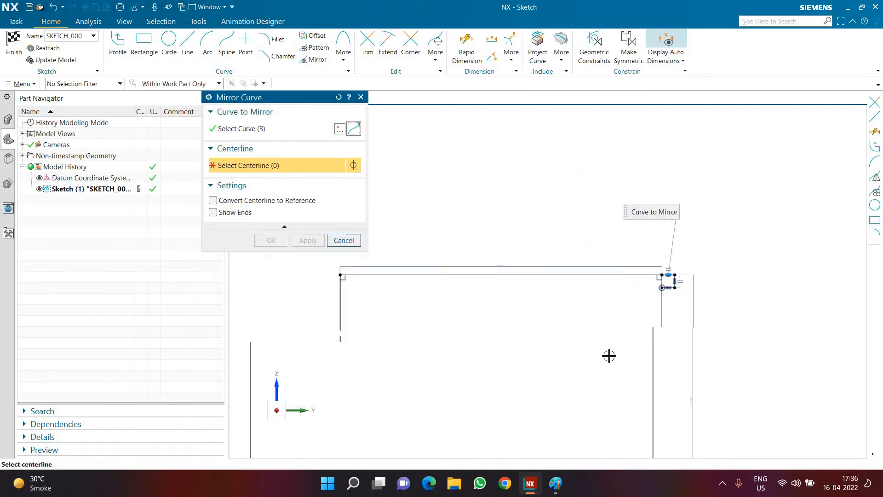
pyautogui.click(572, 370)
pyautogui.middleClick(515, 305)
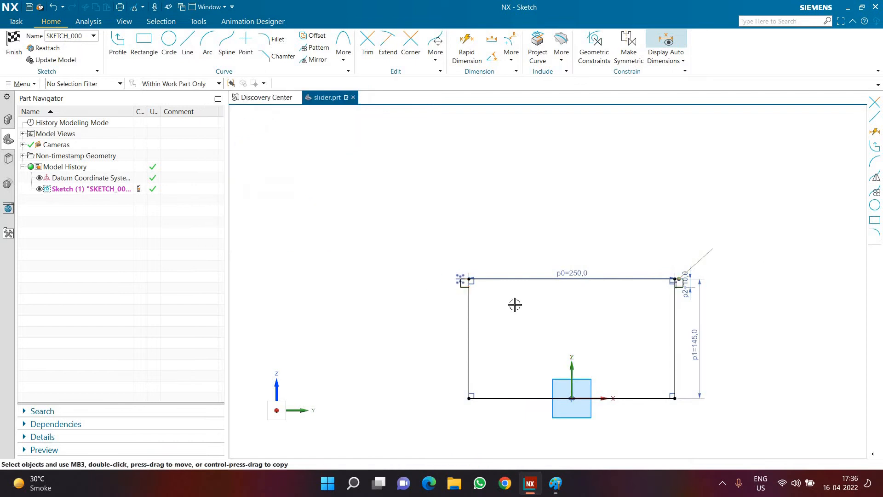
# Draw a circle of 40 mm diameter inside the rectangle, centred about 63 mm directly above the origin
pyautogui.scroll(2, 514, 304)
pyautogui.scroll(-1, 379, 150)
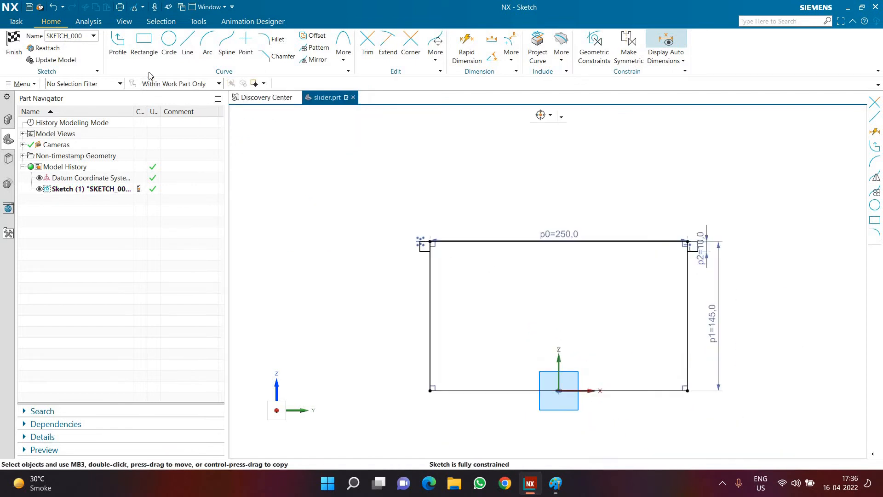
pyautogui.click(169, 42)
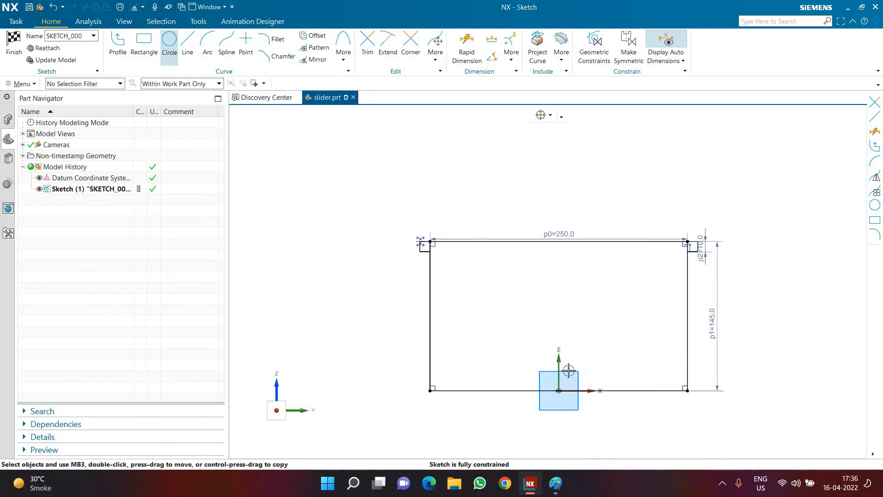
pyautogui.click(560, 326)
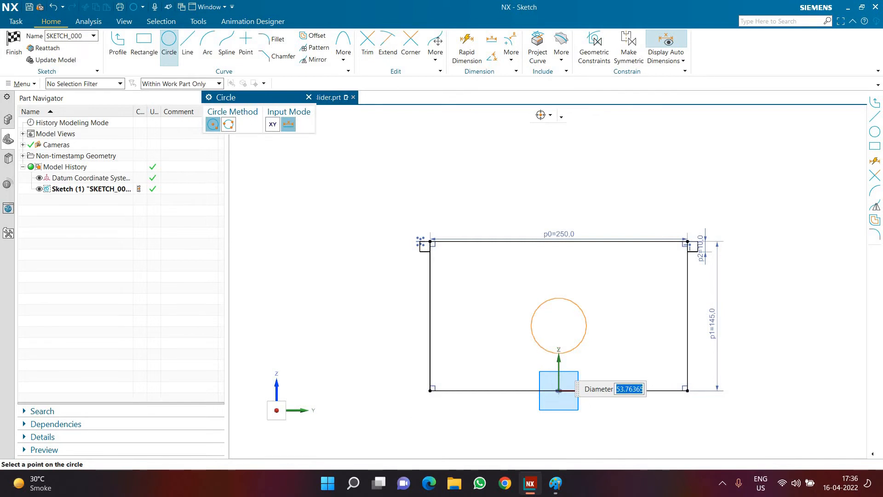
pyautogui.write('40')
pyautogui.press('Return')
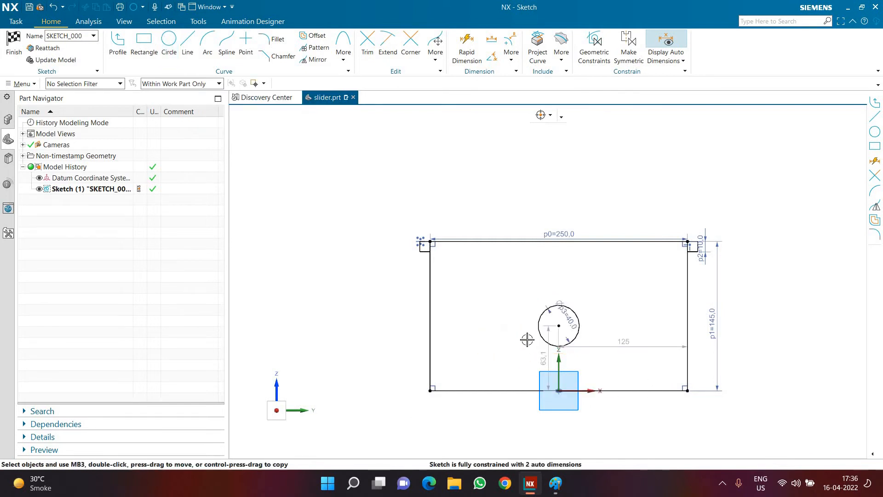
# Align the circle's centre vertically with the midpoint of the rectangle's upper edge
pyautogui.click(559, 325)
pyautogui.click(560, 239)
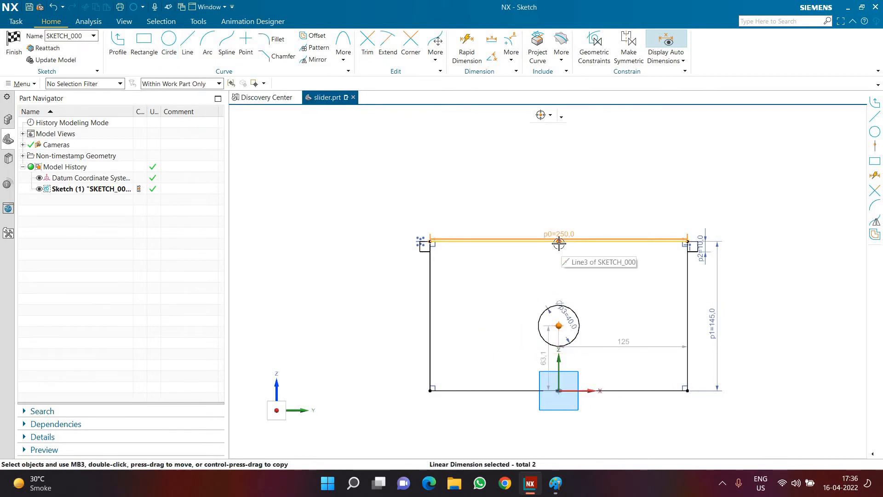
pyautogui.press('Escape')
pyautogui.click(559, 242)
pyautogui.click(560, 326)
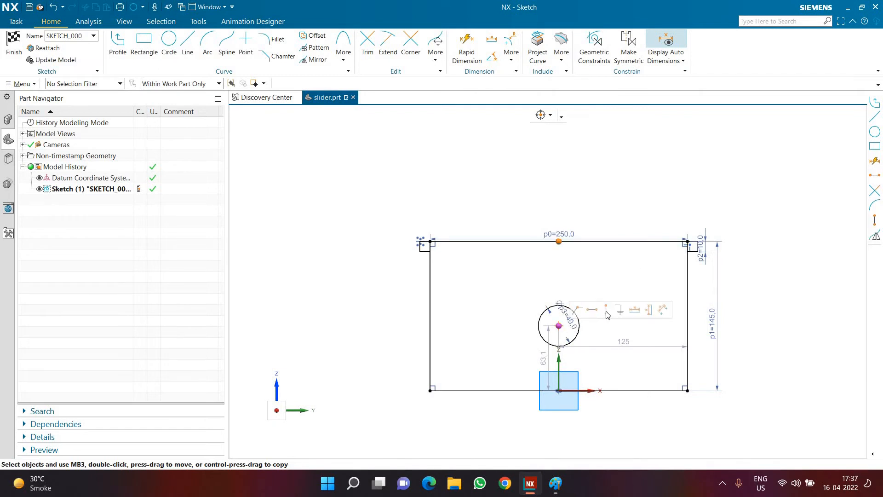
pyautogui.click(607, 310)
# Set the height of the circle's centre above the rectangle's lower edge to 75 mm
pyautogui.doubleClick(552, 363)
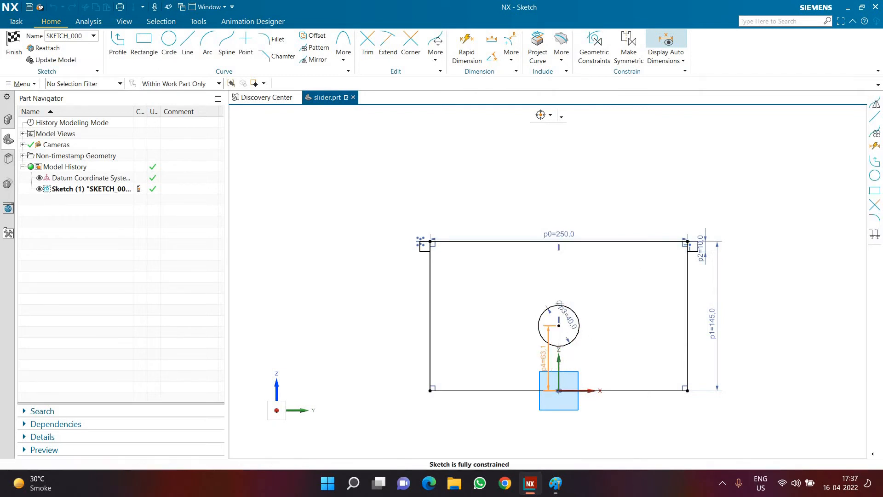
pyautogui.write('75')
pyautogui.press('Return')
pyautogui.press('Escape')
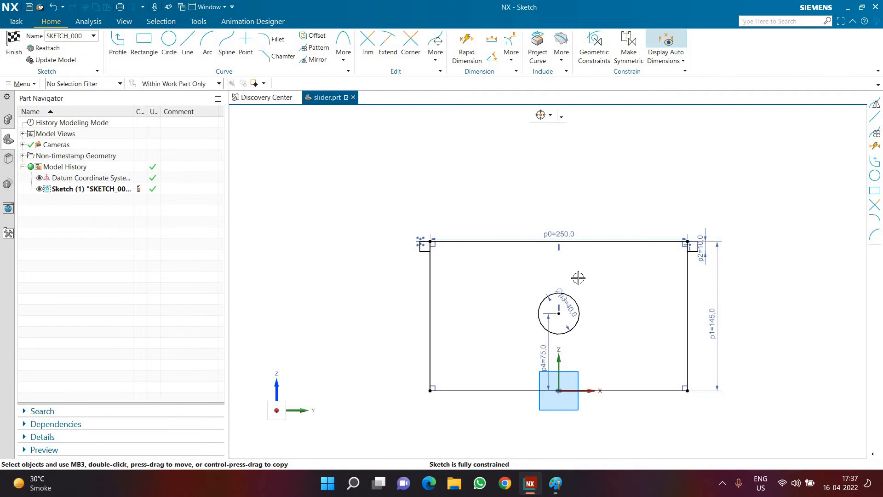
# Finish the sketch and select the rectangle around the hole plus both side tabs as region boundary curves for an extrusion
pyautogui.scroll(4, 688, 246)
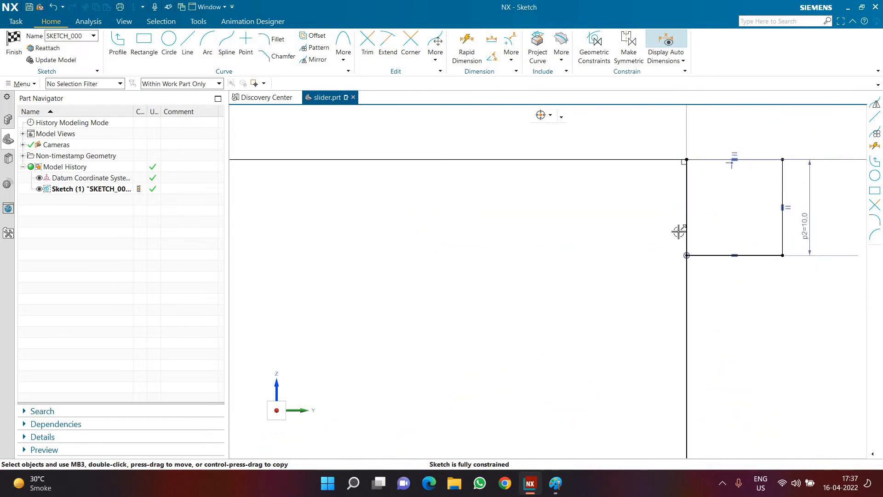
pyautogui.scroll(-4, 678, 231)
pyautogui.scroll(6, 473, 223)
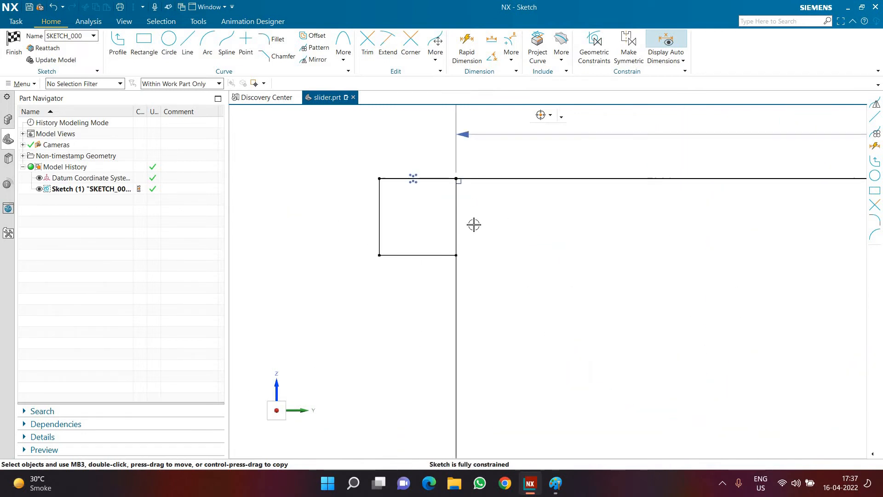
pyautogui.scroll(-6, 402, 195)
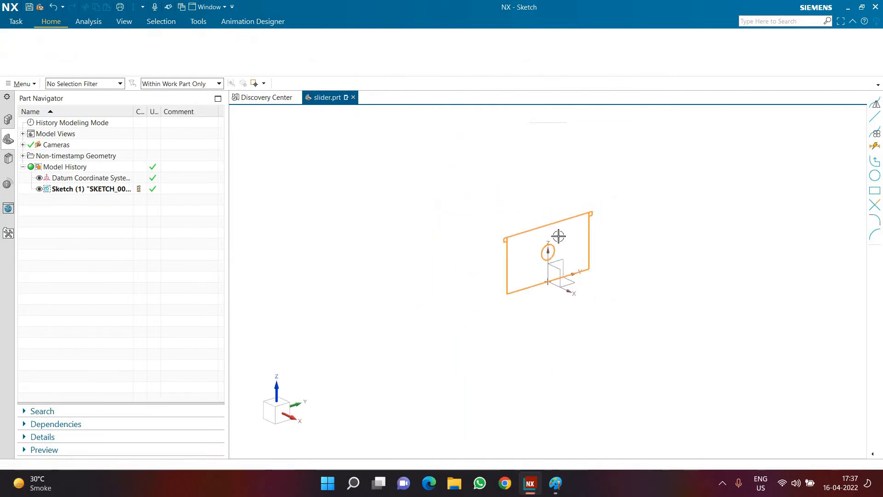
pyautogui.click(70, 44)
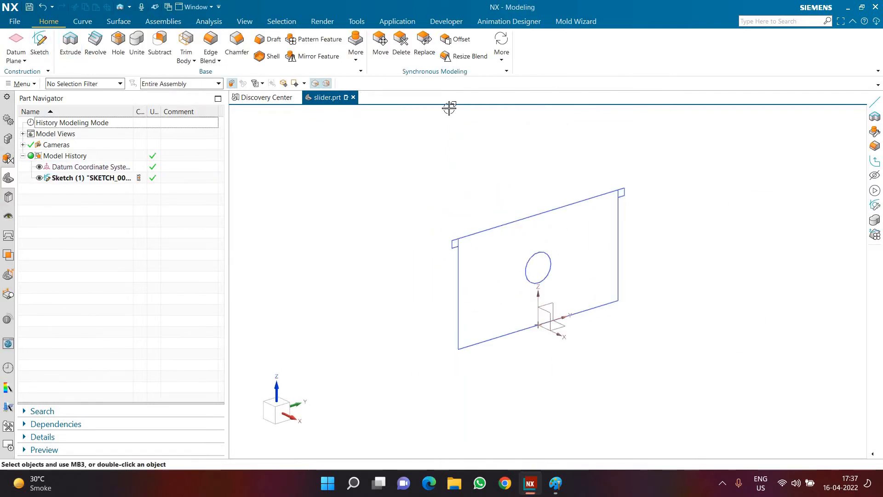
pyautogui.click(528, 115)
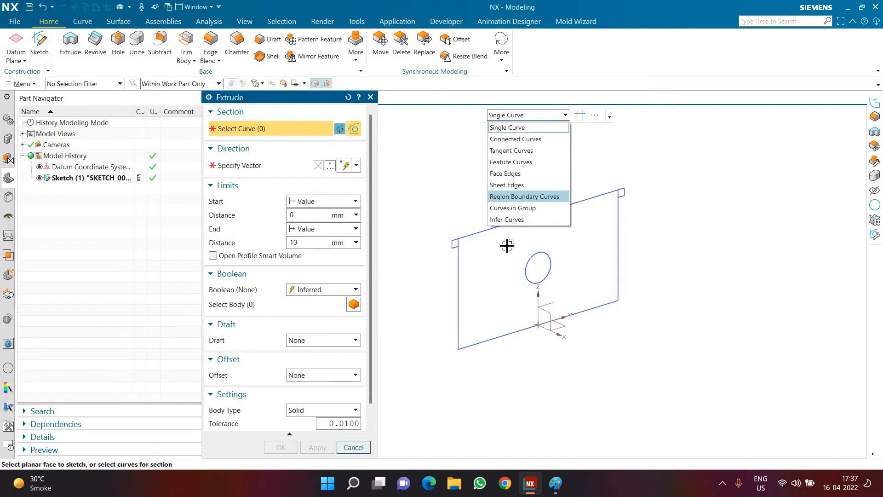
pyautogui.click(529, 195)
pyautogui.click(601, 269)
pyautogui.scroll(8, 630, 193)
pyautogui.click(587, 191)
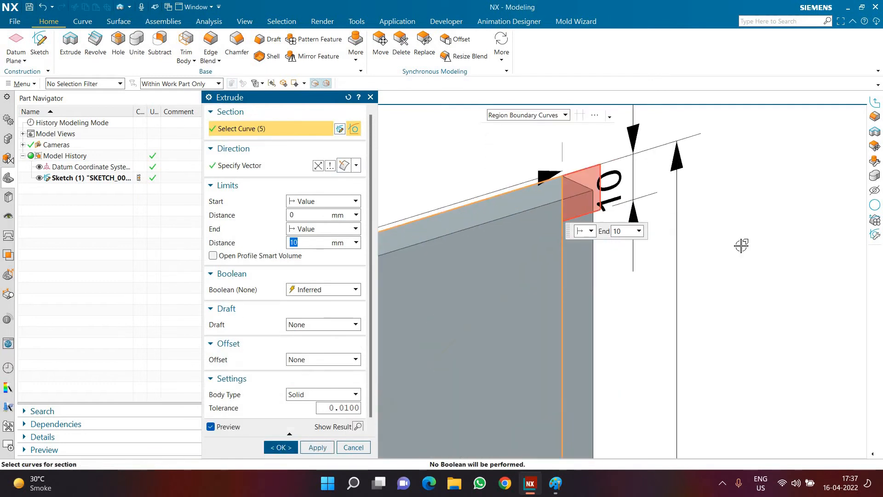
pyautogui.scroll(-8, 736, 250)
pyautogui.scroll(4, 558, 291)
pyautogui.click(551, 275)
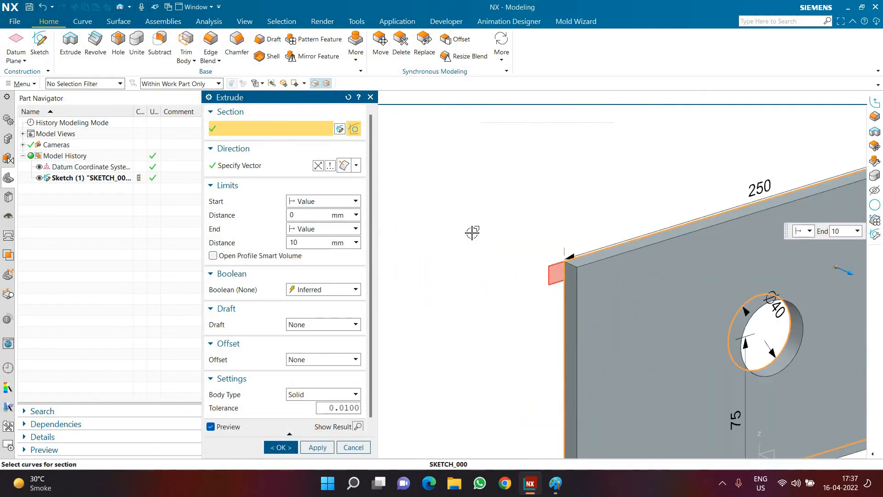
# Extrude the selected slider regions 100 mm as a solid and hide the profile sketch
pyautogui.scroll(-4, 473, 234)
pyautogui.scroll(2, 520, 300)
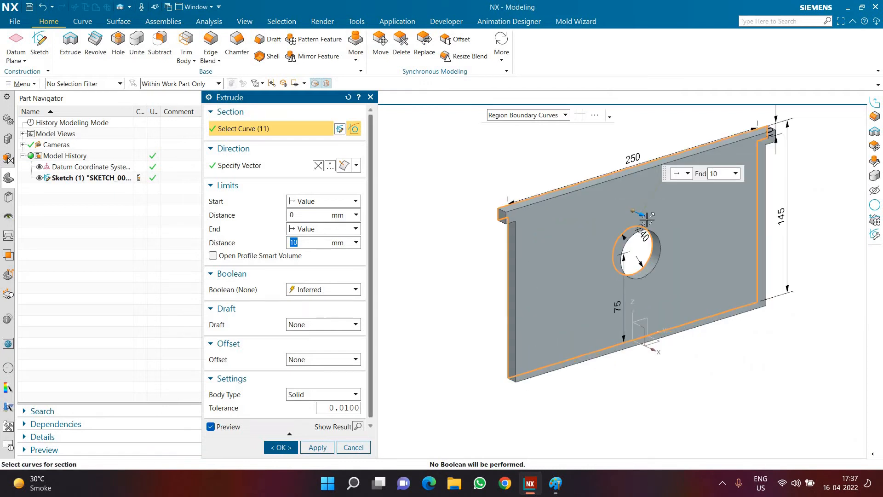
pyautogui.moveTo(665, 238); pyautogui.dragTo(691, 255)
pyautogui.click(297, 242)
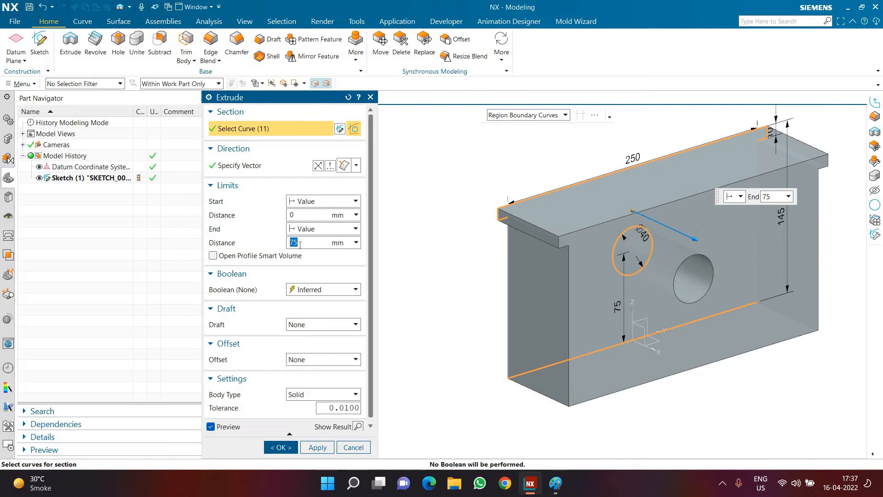
pyautogui.press('Return')
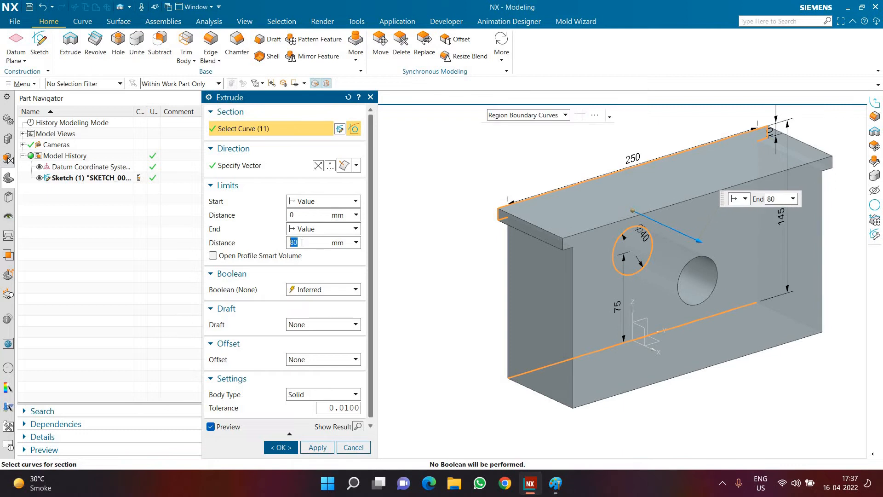
pyautogui.write('100')
pyautogui.press('Return')
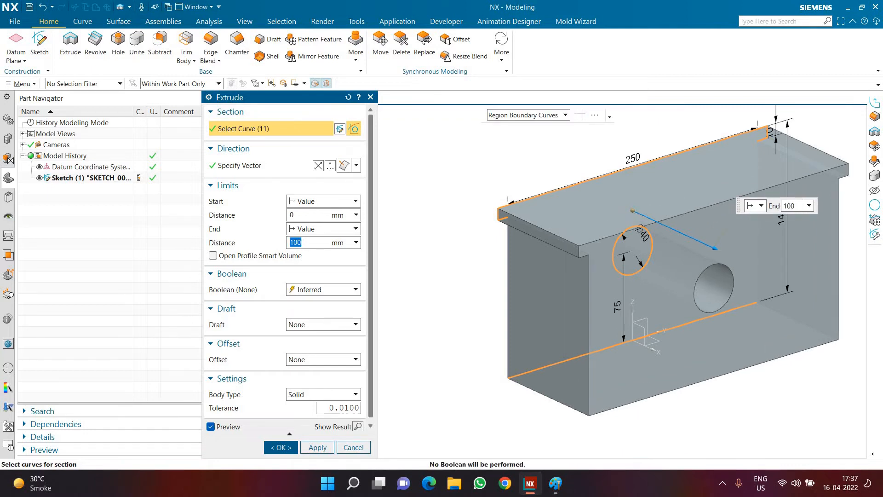
pyautogui.click(281, 447)
pyautogui.click(39, 179)
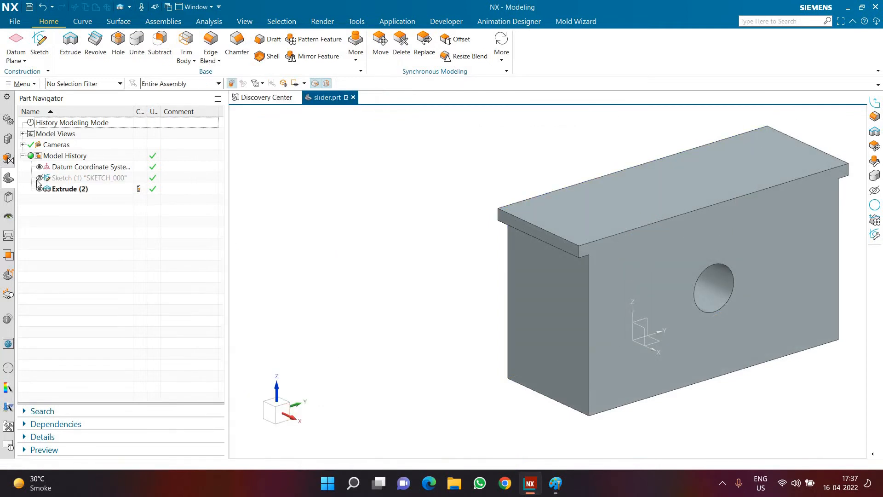
pyautogui.hotkey('ctrl', 'f')
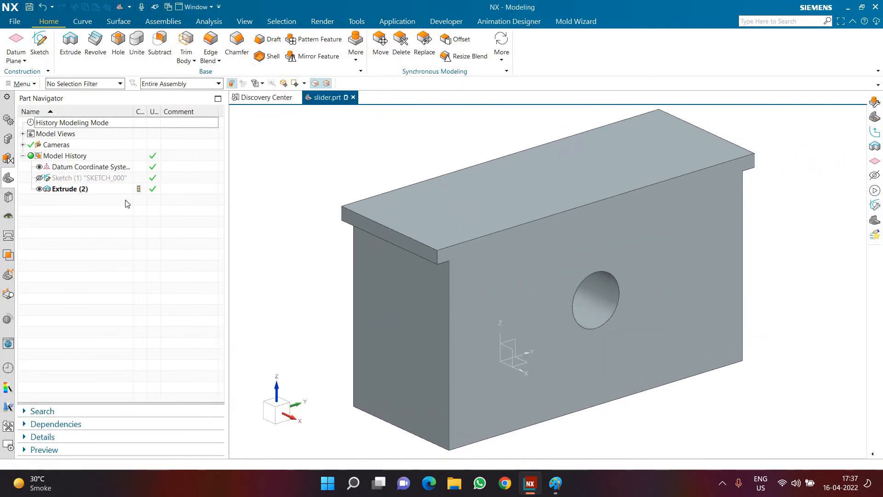
# Change the display color of all visible slider objects to bright blue and save the part
pyautogui.hotkey('ctrl', 'j')
pyautogui.hotkey('ctrl', 'a')
pyautogui.click(306, 217)
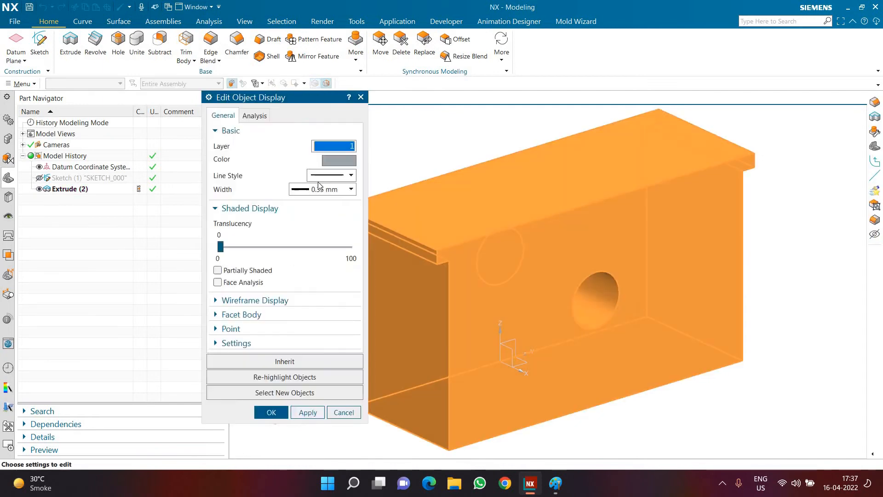
pyautogui.click(333, 164)
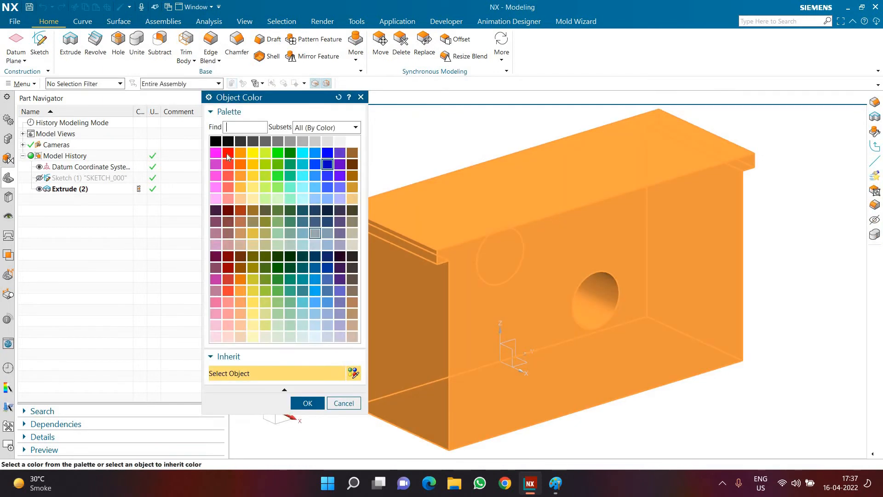
pyautogui.click(327, 153)
pyautogui.click(317, 406)
pyautogui.click(272, 413)
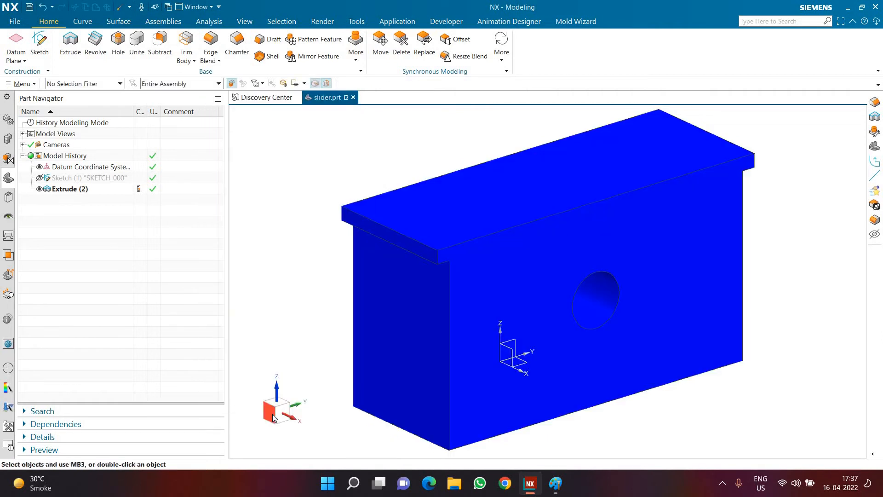
pyautogui.hotkey('ctrl', 's')
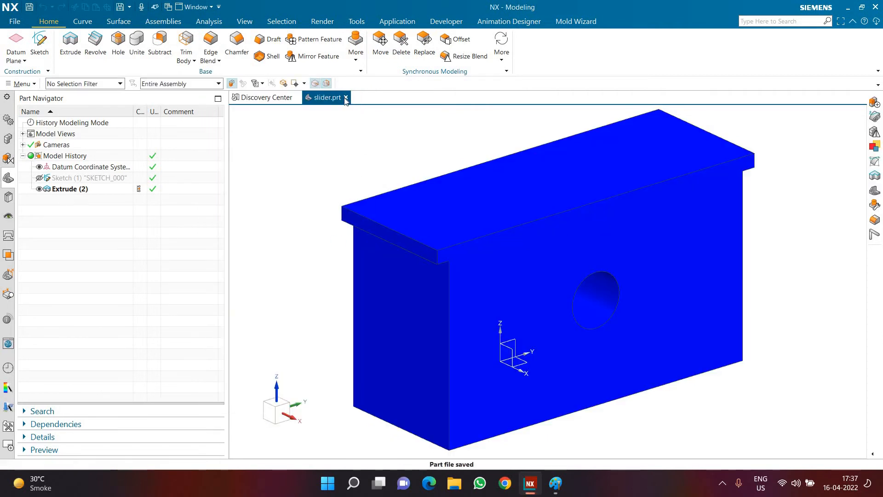
# Close the slider part and create a new millimetre part named shaft from the Model template
pyautogui.click(345, 97)
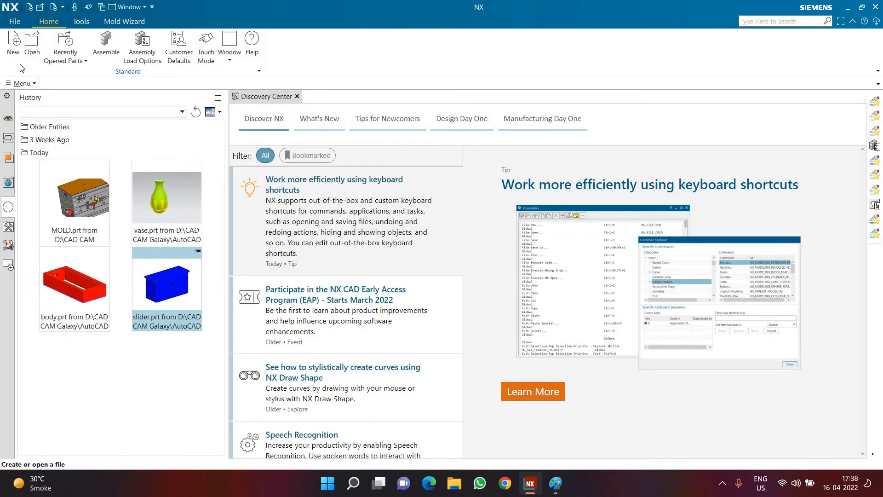
pyautogui.hotkey('ctrl', 'n')
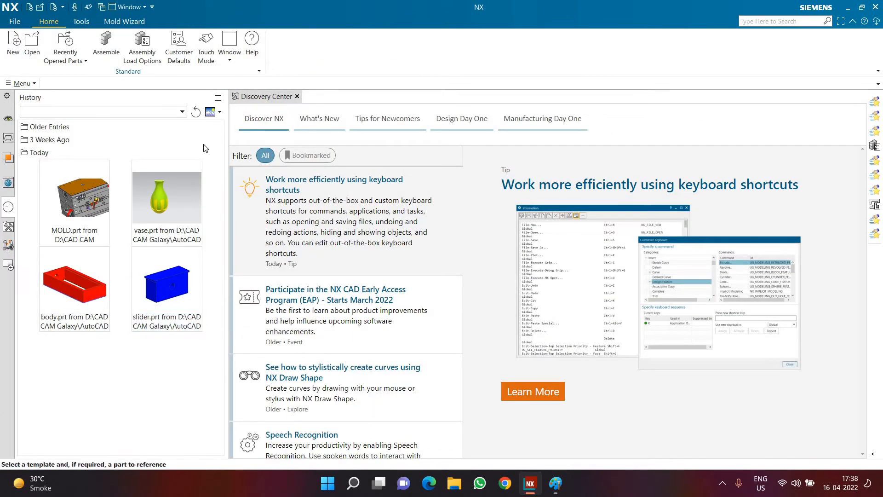
pyautogui.write('s')
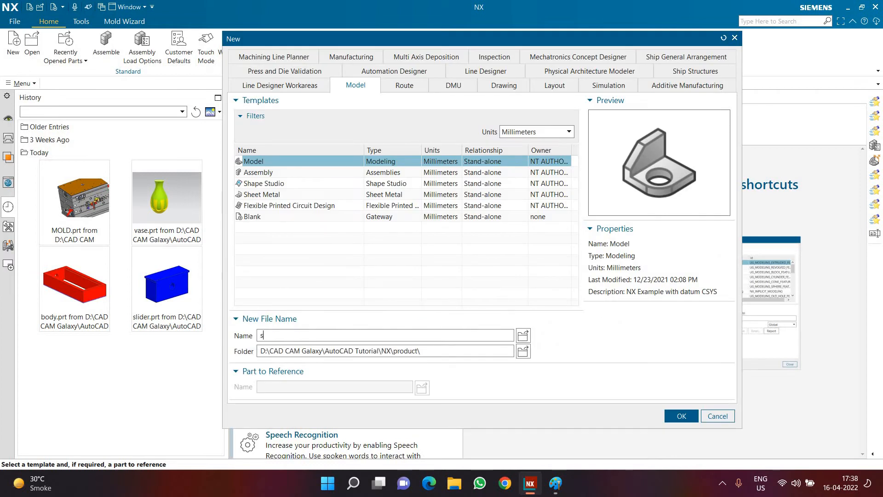
pyautogui.write('haft')
pyautogui.press('Return')
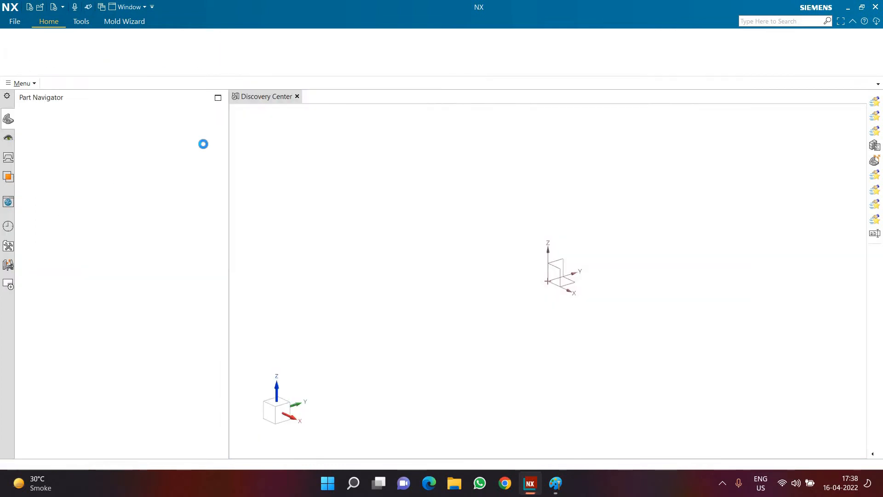
# Sketch a circle of 40 mm diameter centred on the origin in the XY plane
pyautogui.press('x')
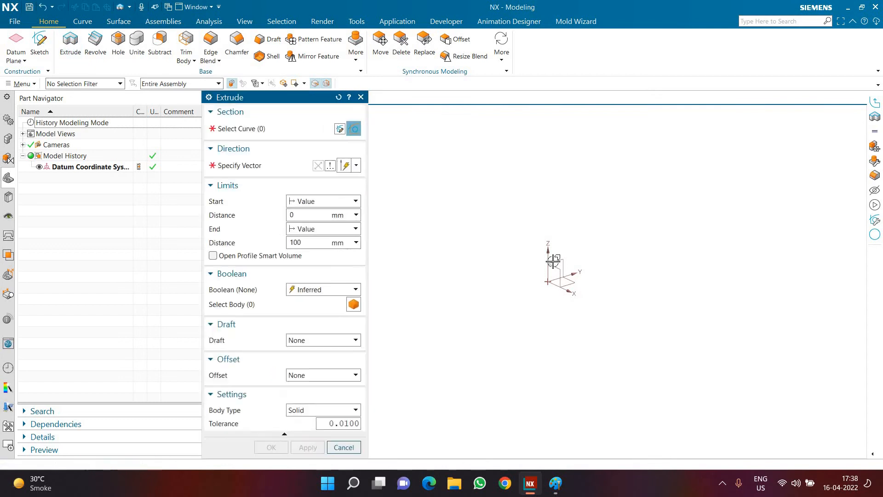
pyautogui.click(556, 261)
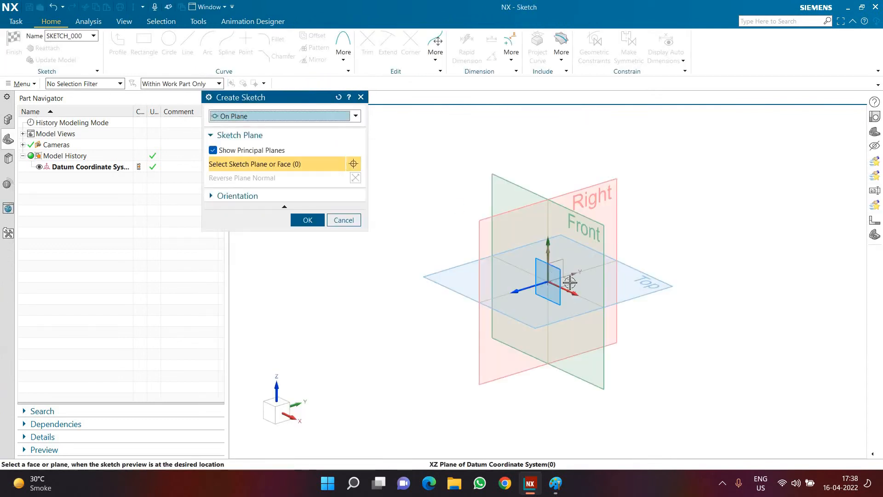
pyautogui.click(307, 220)
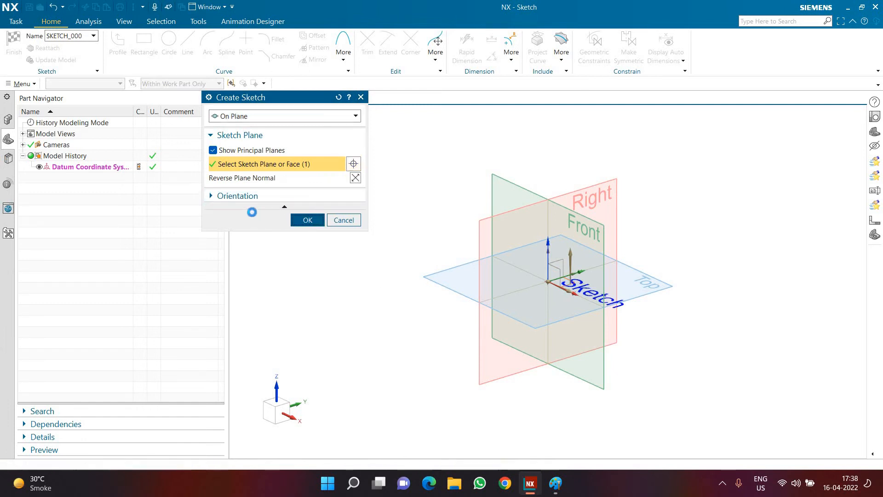
pyautogui.press('Escape')
pyautogui.press('o')
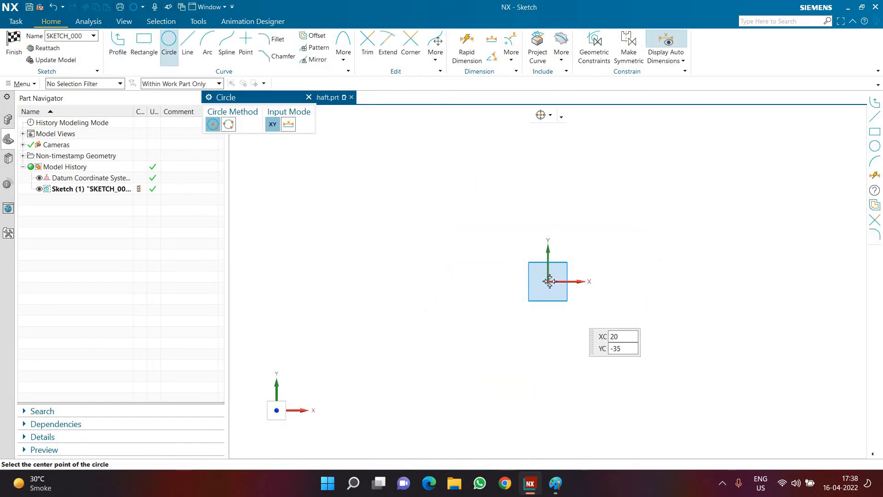
pyautogui.click(542, 304)
pyautogui.write('40')
pyautogui.press('Return')
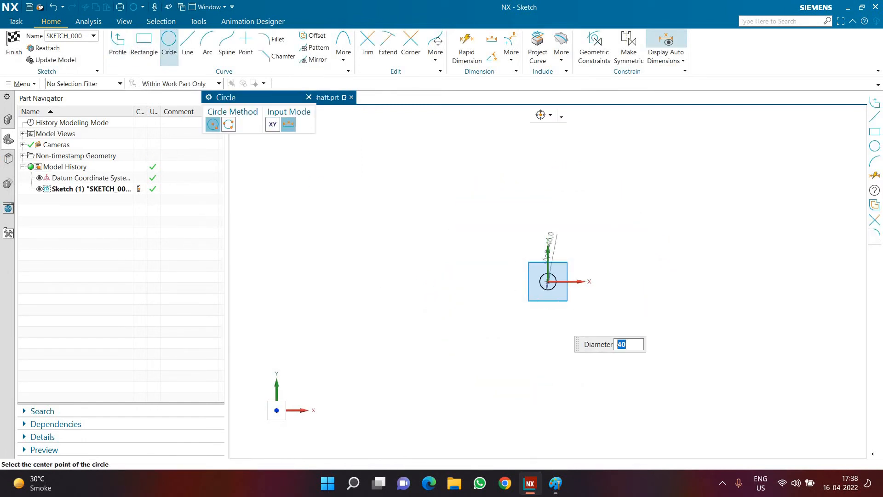
pyautogui.press('Escape')
# Finish the sketch and extrude the 40 mm circle upward by 100 mm as a solid cylinder
pyautogui.hotkey('ctrl', 'q')
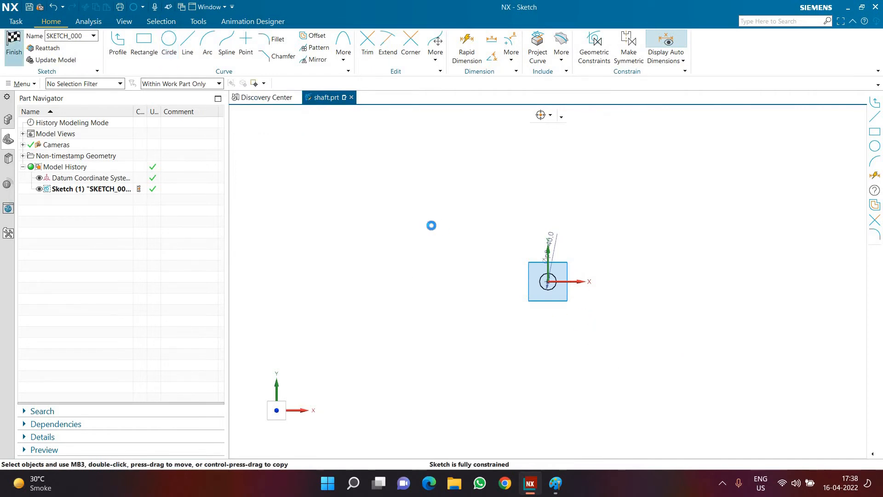
pyautogui.press('x')
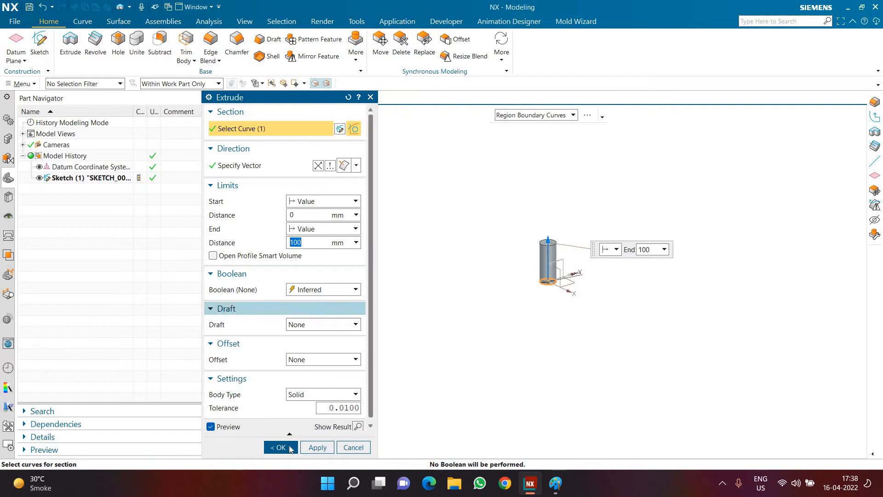
pyautogui.middleClick(571, 253)
# Sketch a circle of 50 mm diameter on the cylinder's upper end face, centred on its axis
pyautogui.click(95, 43)
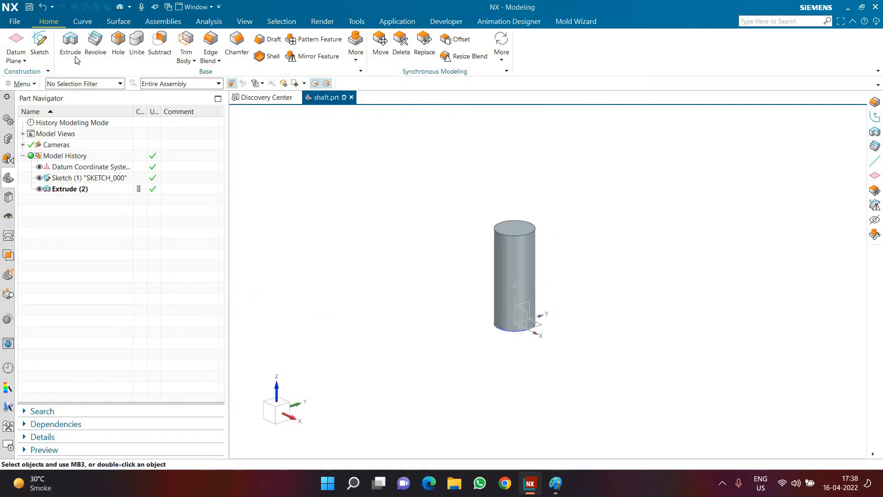
pyautogui.click(49, 48)
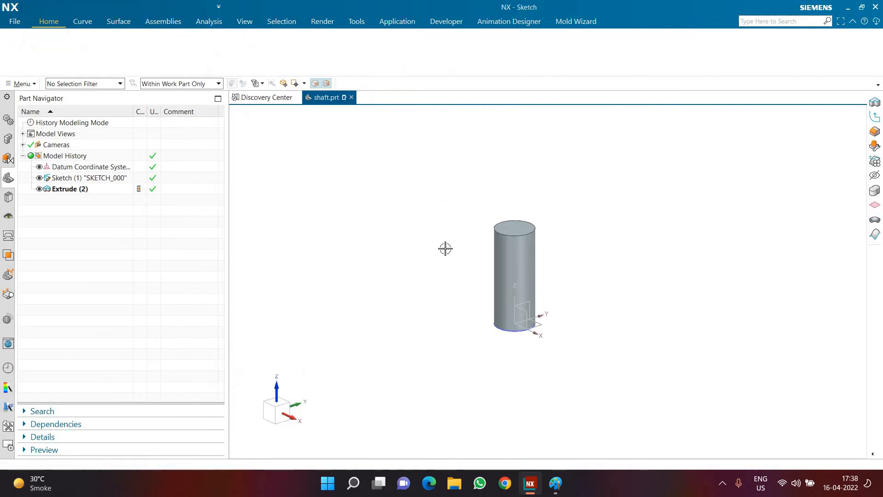
pyautogui.click(308, 220)
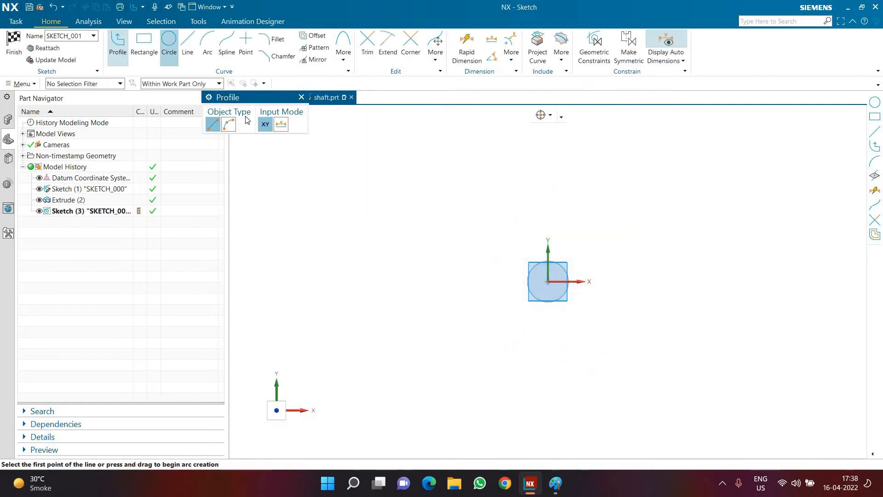
pyautogui.click(169, 46)
pyautogui.click(553, 281)
pyautogui.write('50')
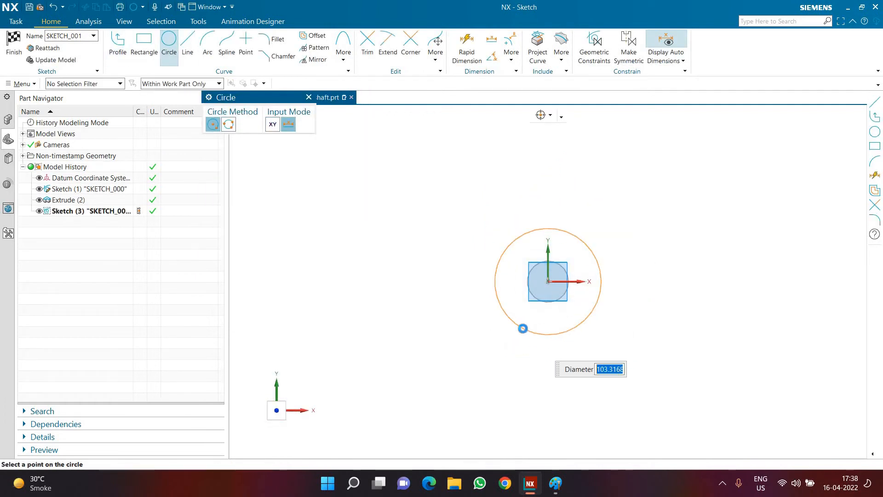
pyautogui.press('Return')
# Finish the sketch and extrude the 50 mm circle upward by 1000 mm, united with the existing cylinder
pyautogui.hotkey('ctrl', 'q')
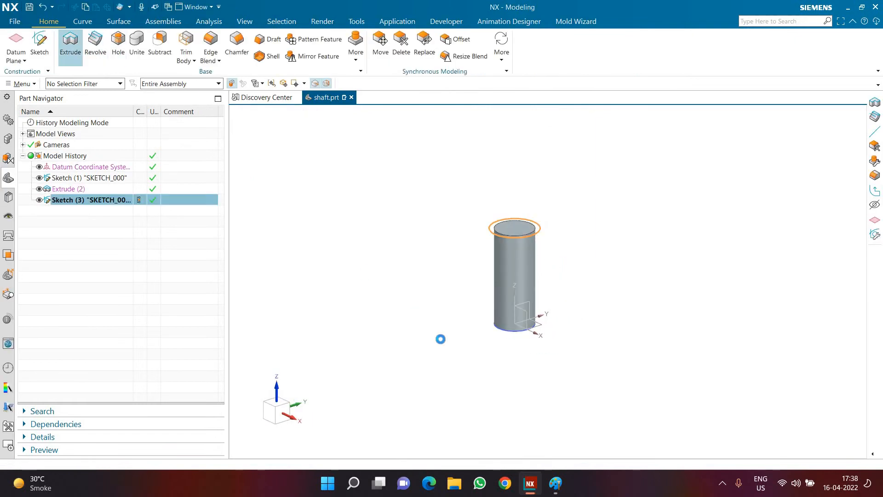
pyautogui.press('x')
pyautogui.scroll(-5, 480, 372)
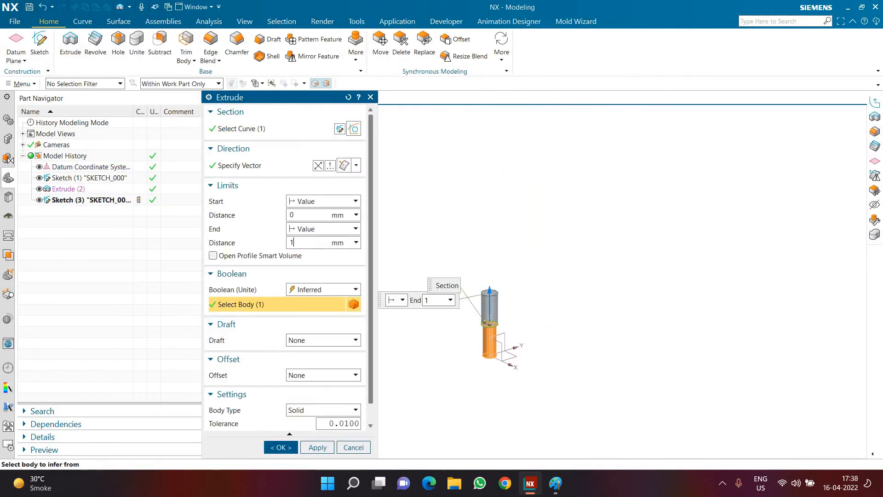
pyautogui.press('Return')
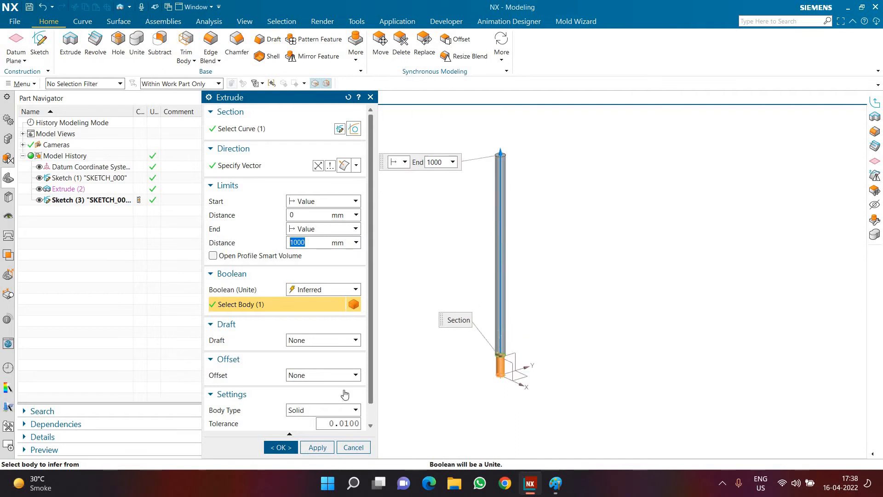
pyautogui.click(284, 447)
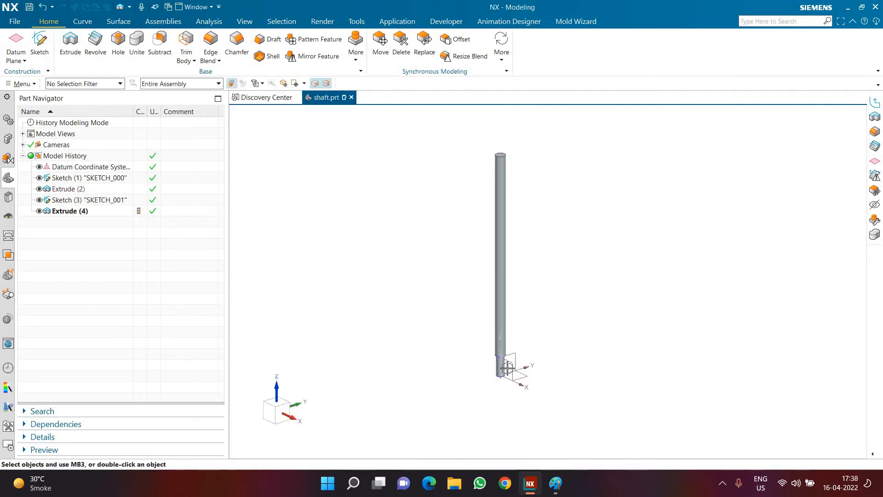
# Try to hide the sketch circle at the shaft's diameter step
pyautogui.scroll(3, 496, 354)
pyautogui.hotkey('ctrl', 'b')
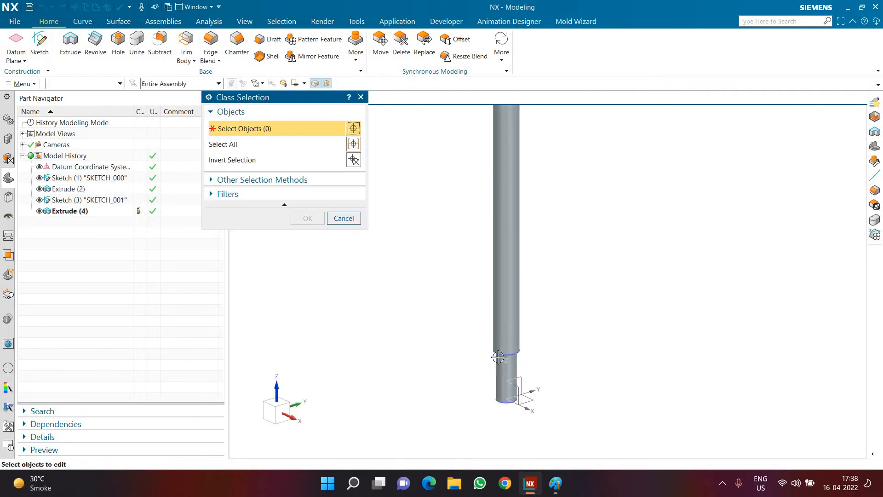
pyautogui.click(495, 352)
pyautogui.scroll(2, 487, 368)
pyautogui.middleClick(487, 368)
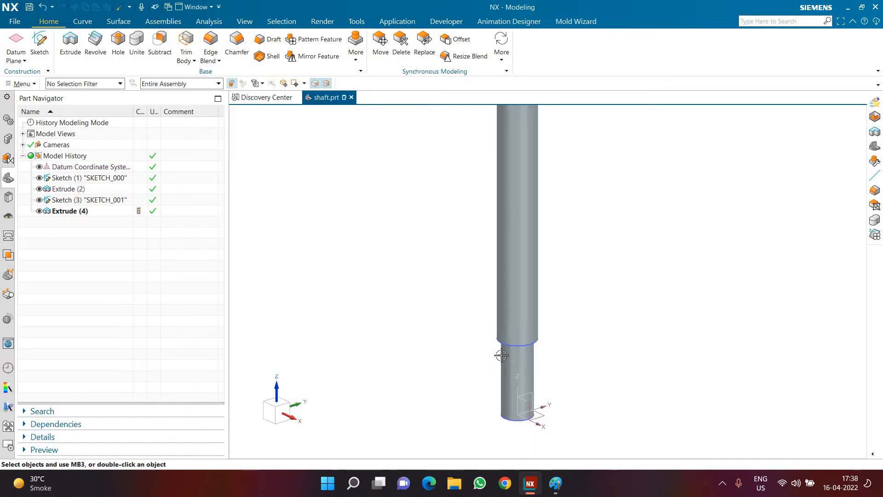
# Change the display colour of the whole shaft body to yellow
pyautogui.hotkey('ctrl', 'j')
pyautogui.click(512, 306)
pyautogui.middleClick(385, 294)
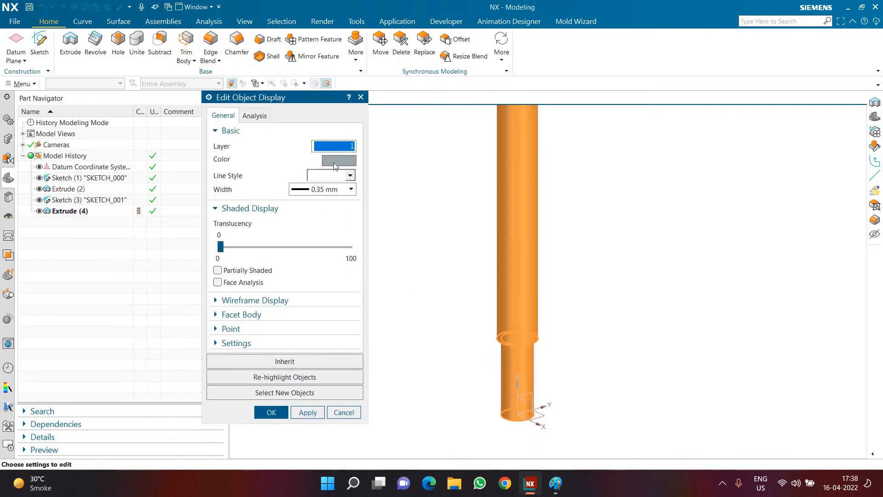
pyautogui.click(339, 161)
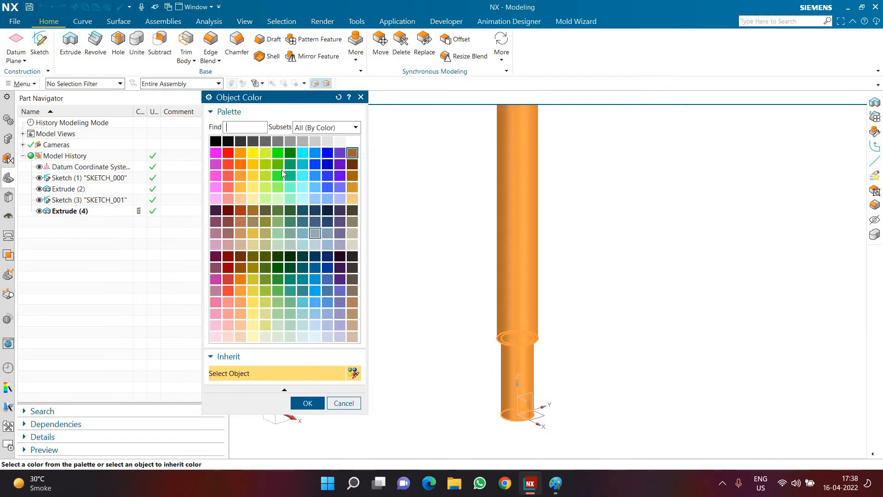
pyautogui.click(254, 155)
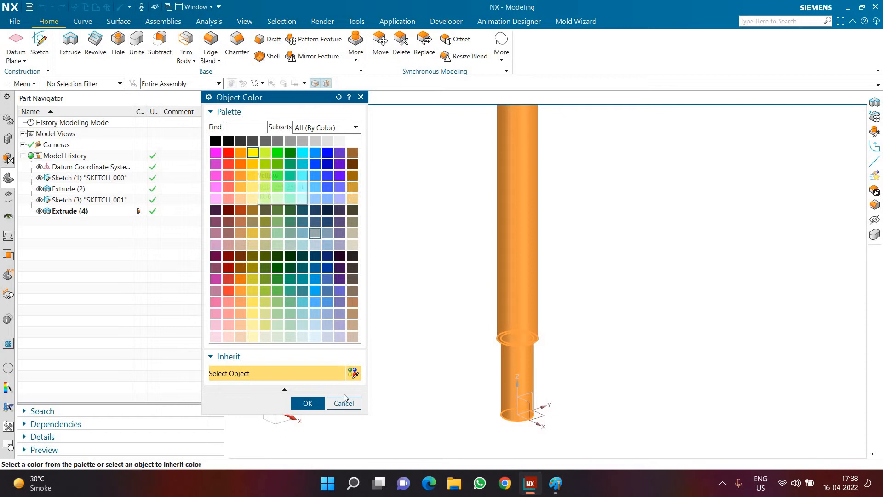
pyautogui.click(308, 404)
pyautogui.click(308, 414)
pyautogui.click(345, 414)
pyautogui.scroll(-3, 444, 414)
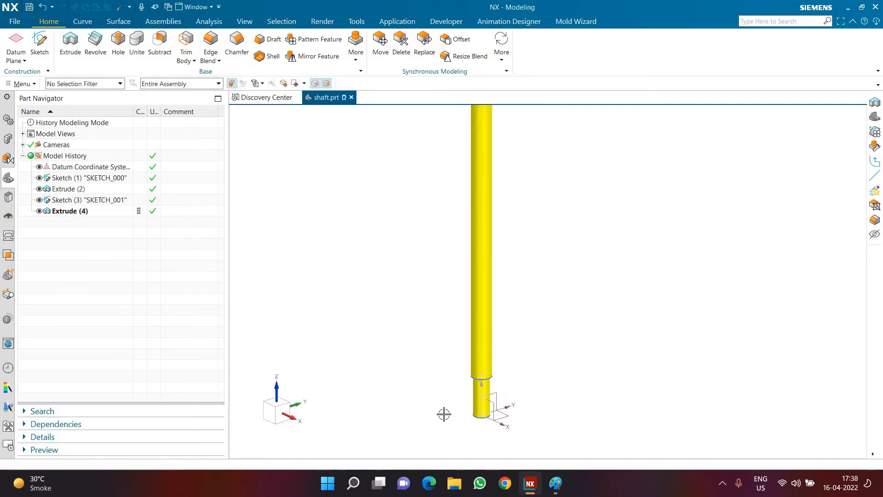
# Hide both circle sketches of the shaft and save the part
pyautogui.click(39, 201)
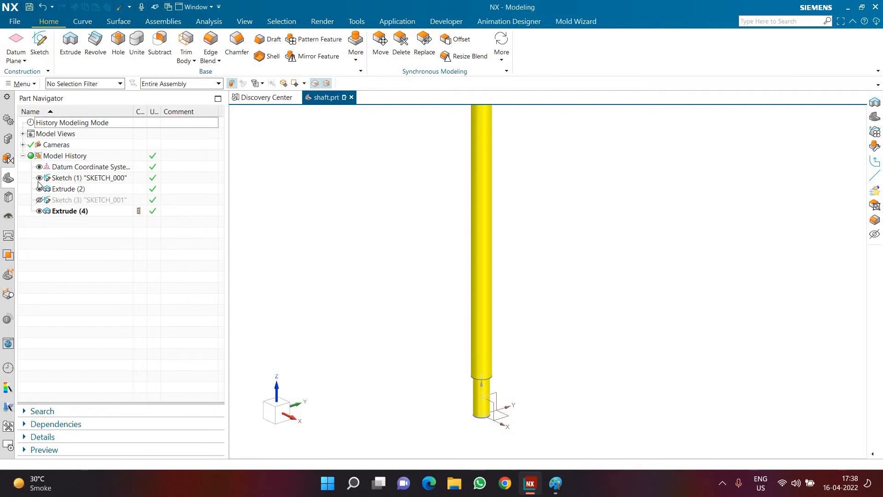
pyautogui.click(39, 178)
pyautogui.hotkey('ctrl', 'f')
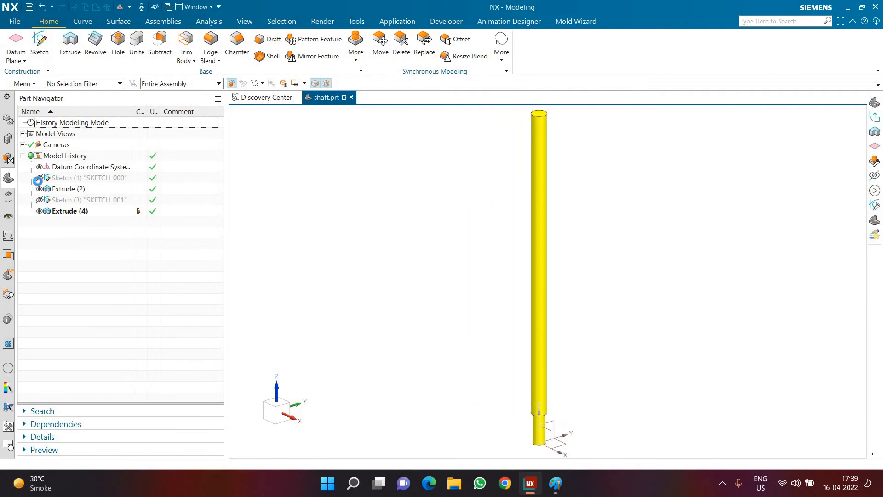
pyautogui.hotkey('ctrl', 's')
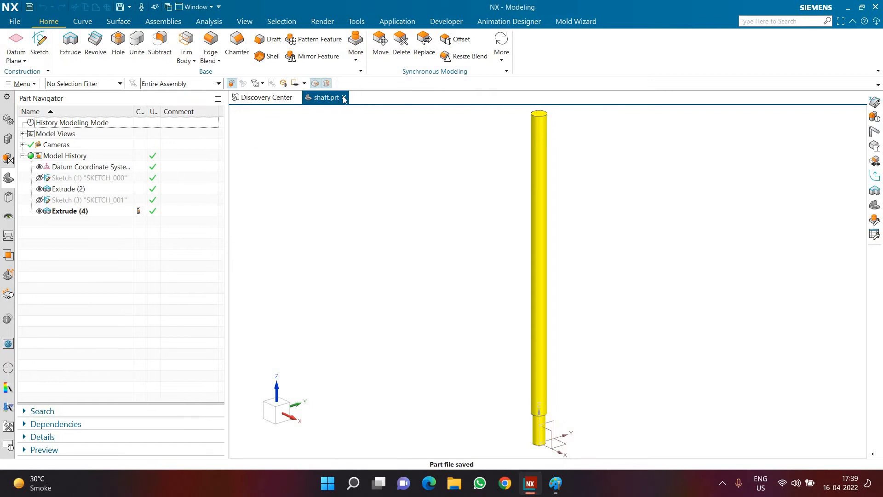
# Close the shaft part and create a new millimetre part named assembly from the Model template in the product folder
pyautogui.click(344, 98)
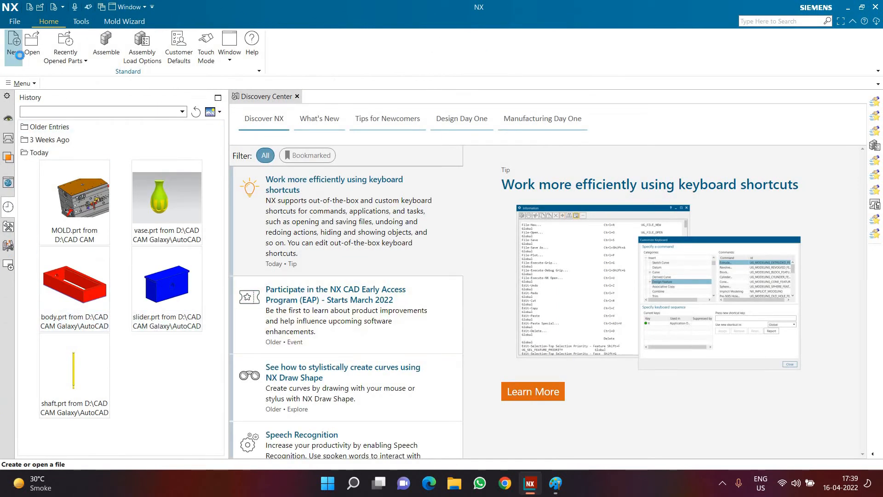
pyautogui.click(18, 55)
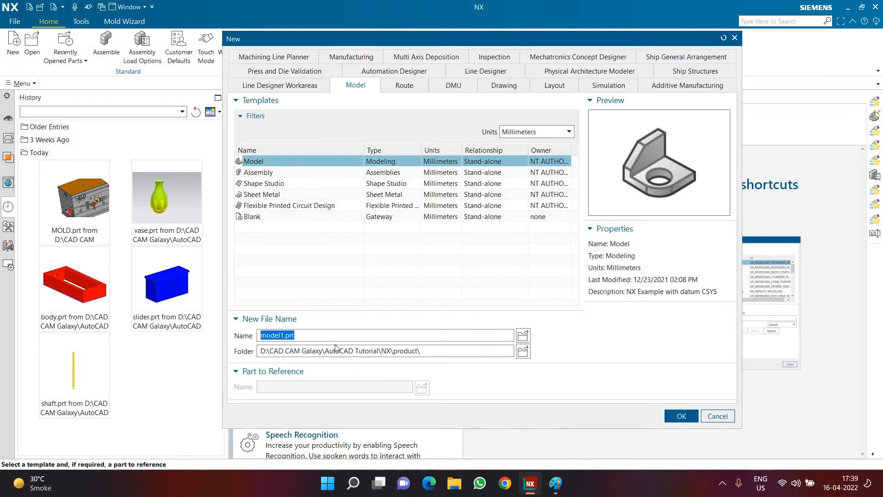
pyautogui.moveTo(423, 353); pyautogui.dragTo(389, 356)
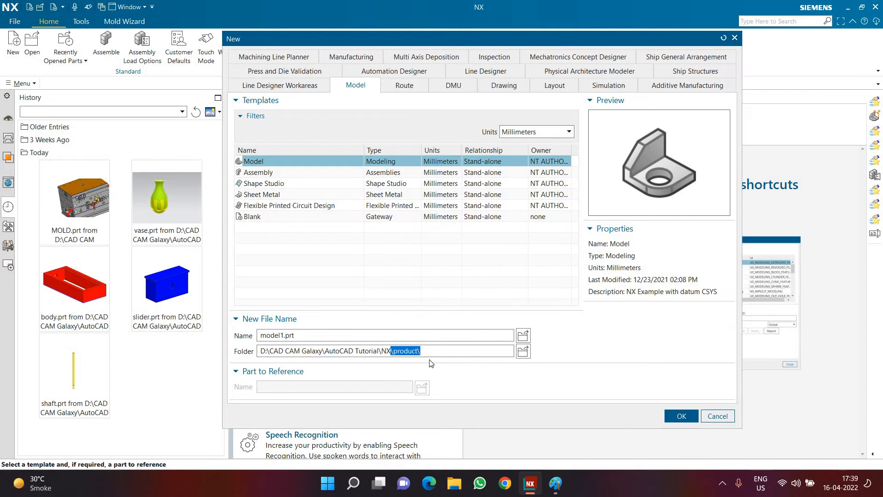
pyautogui.moveTo(302, 336); pyautogui.dragTo(253, 338)
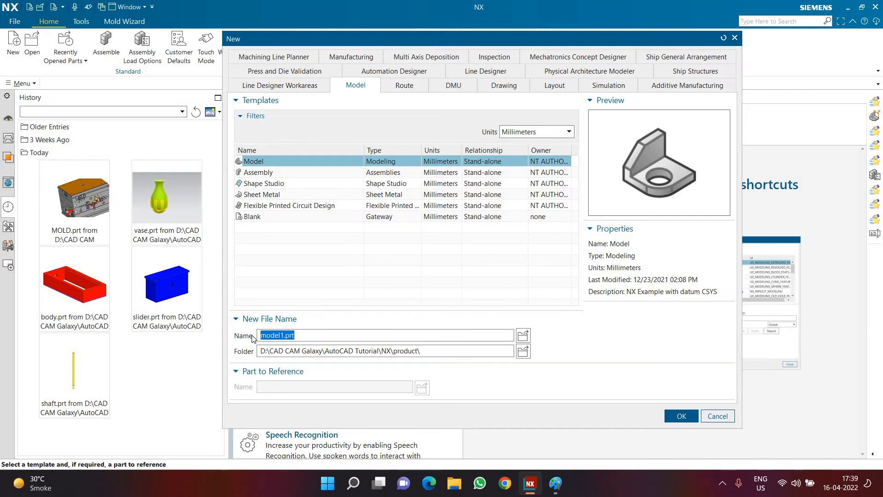
pyautogui.write('assembly')
pyautogui.press('Return')
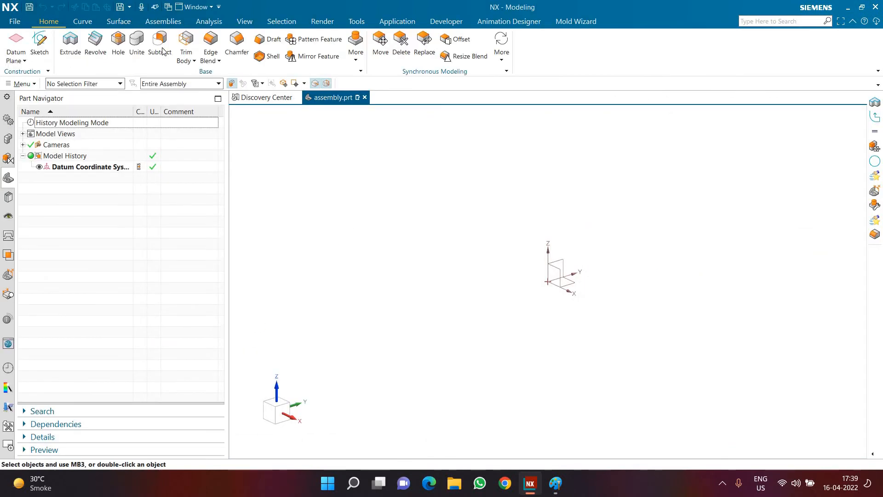
# Check whether the Assemblies application is enabled and where its tools can be found
pyautogui.click(158, 22)
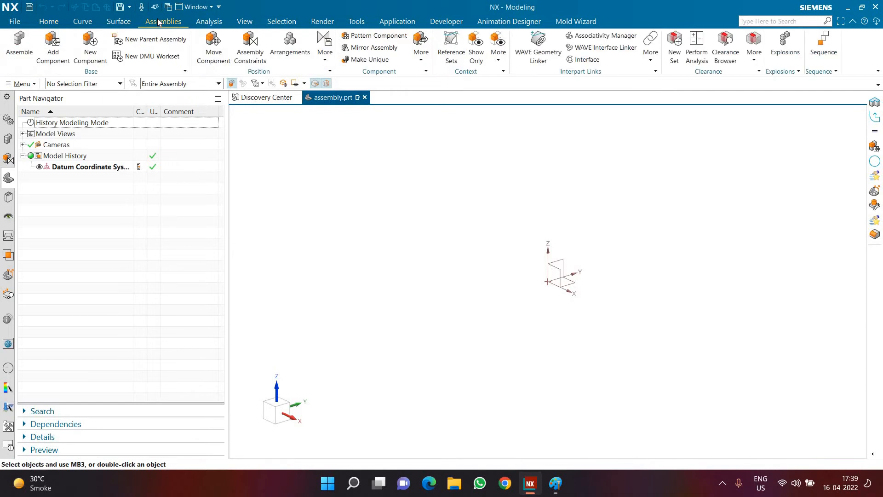
pyautogui.click(59, 21)
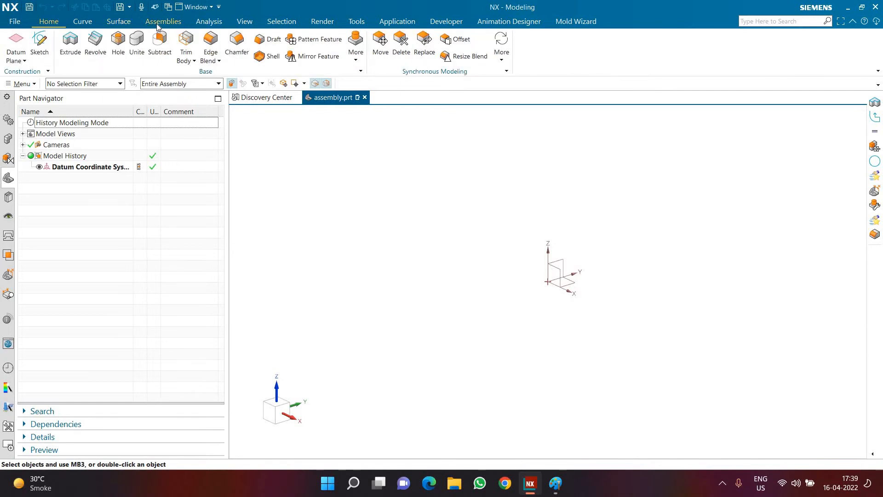
pyautogui.click(17, 22)
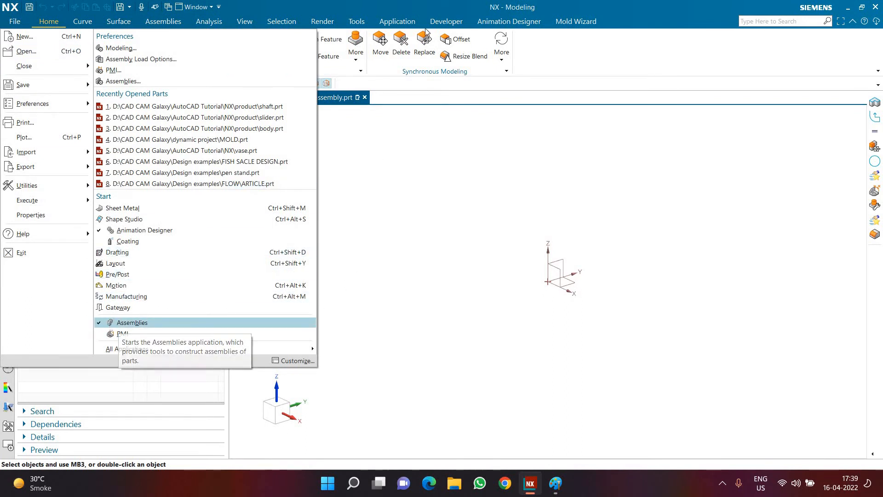
pyautogui.click(350, 294)
pyautogui.click(397, 22)
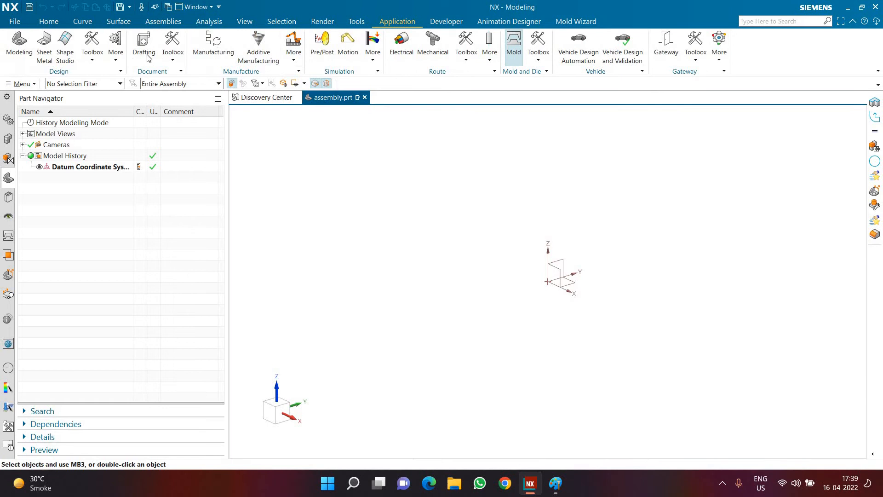
pyautogui.click(115, 56)
pyautogui.click(98, 62)
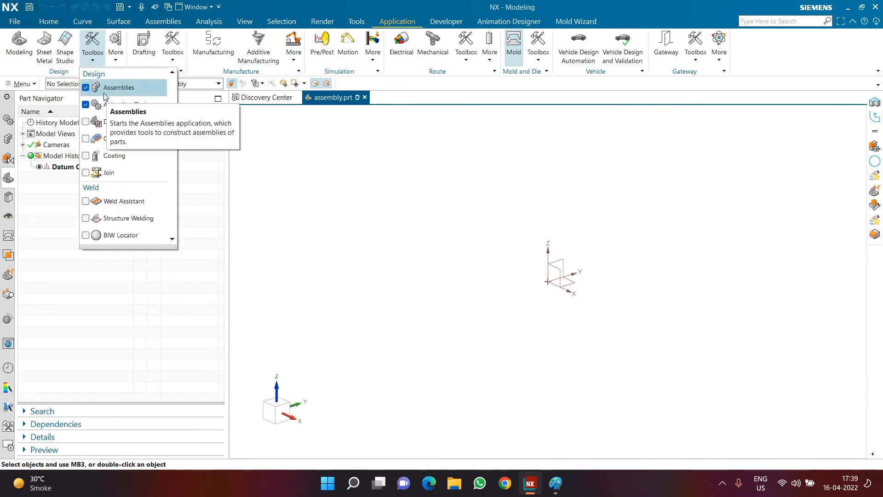
pyautogui.click(370, 199)
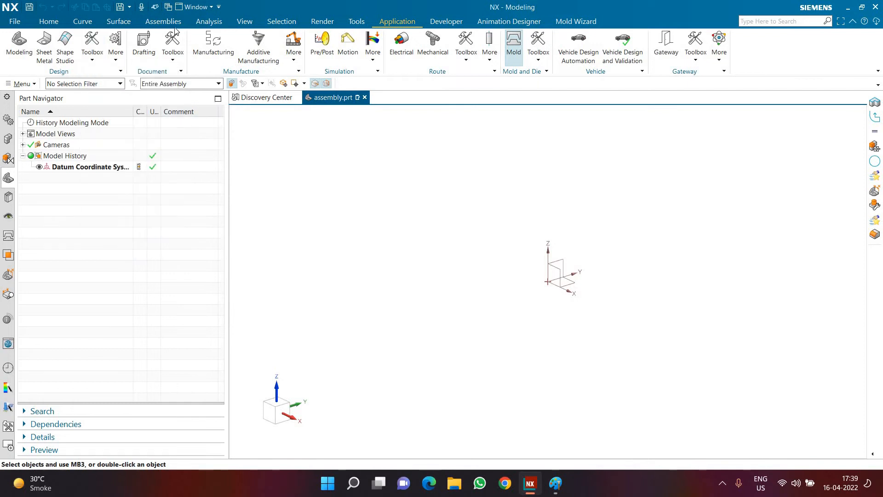
pyautogui.click(170, 24)
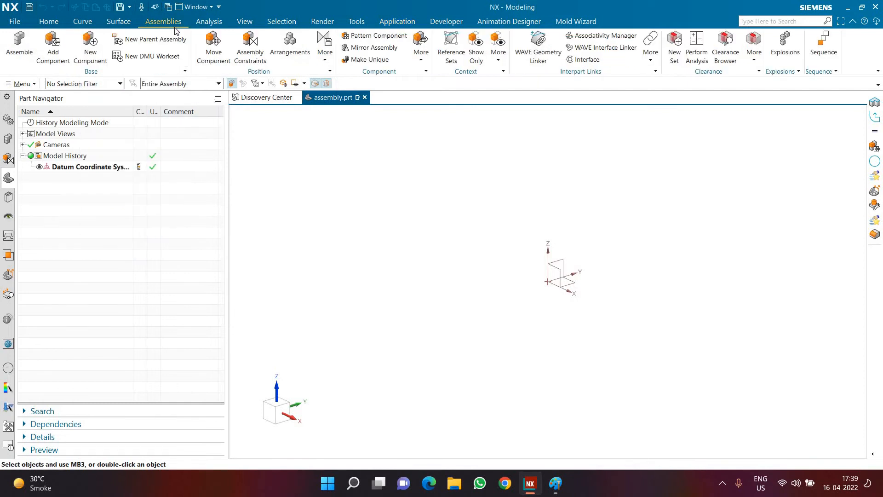
# Switch the Assemblies application off and back on
pyautogui.click(15, 22)
pyautogui.click(147, 322)
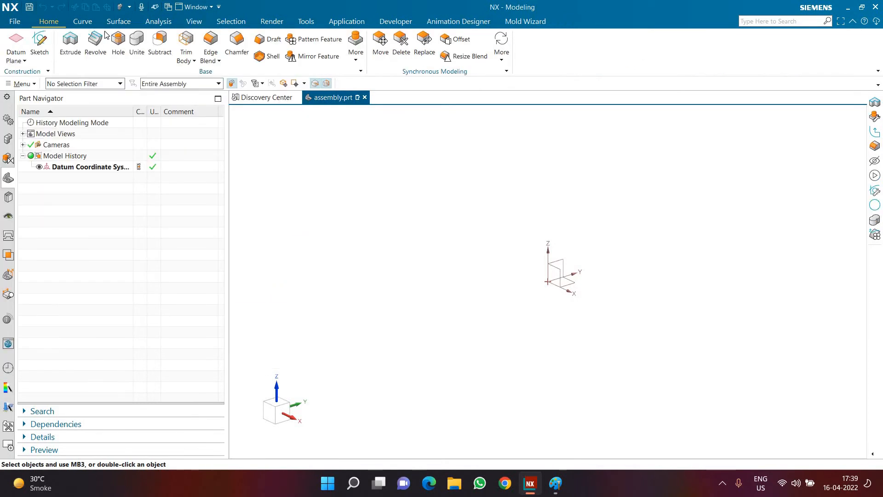
pyautogui.click(15, 21)
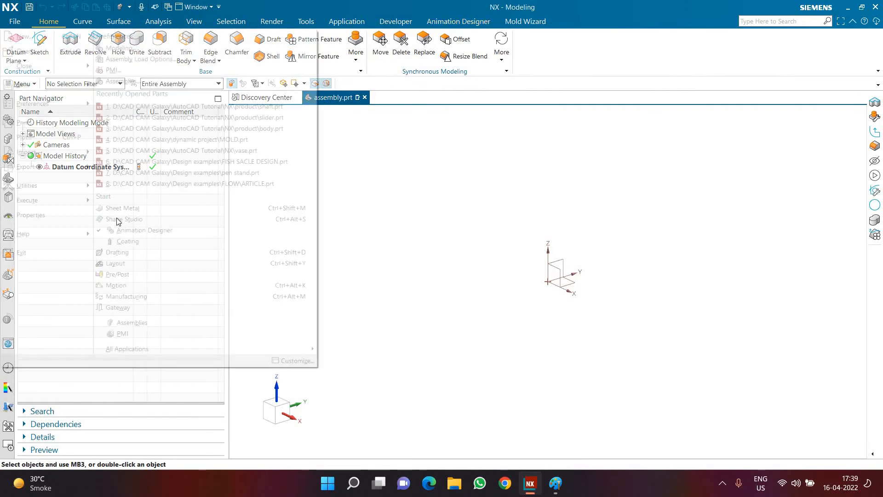
pyautogui.click(140, 323)
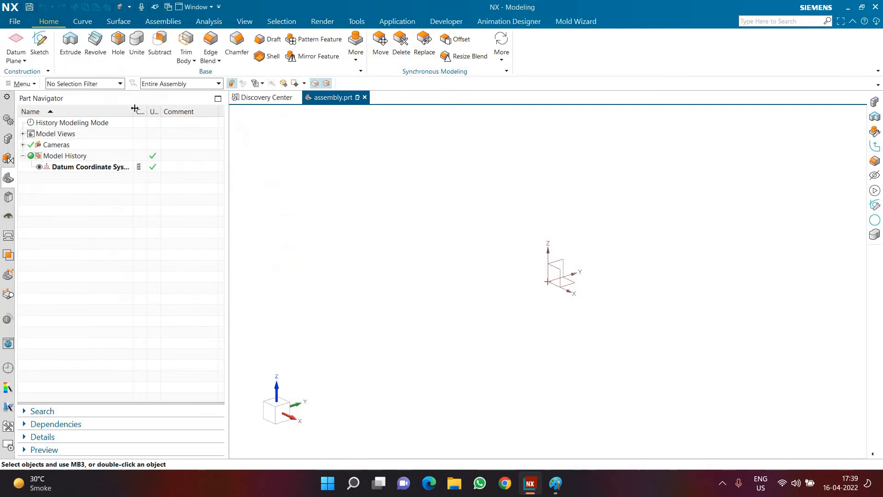
# Start adding a component, preview the body, shaft and slider files in the product folder, and load the body part
pyautogui.click(165, 22)
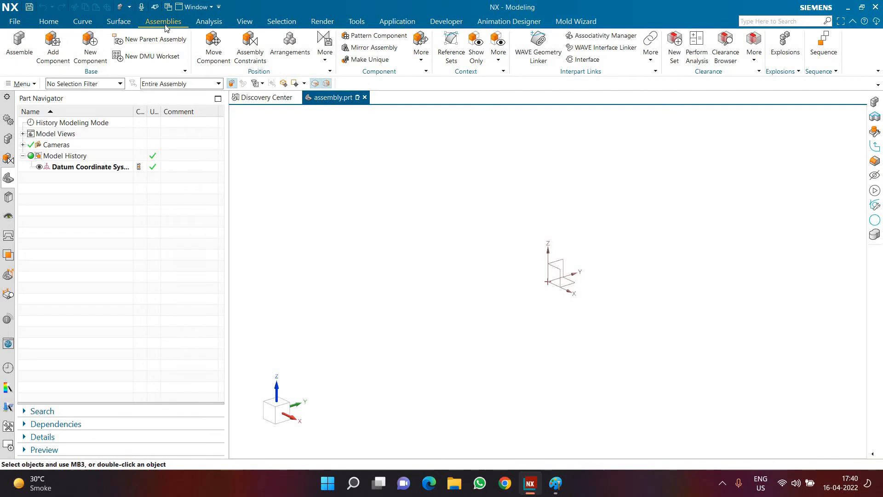
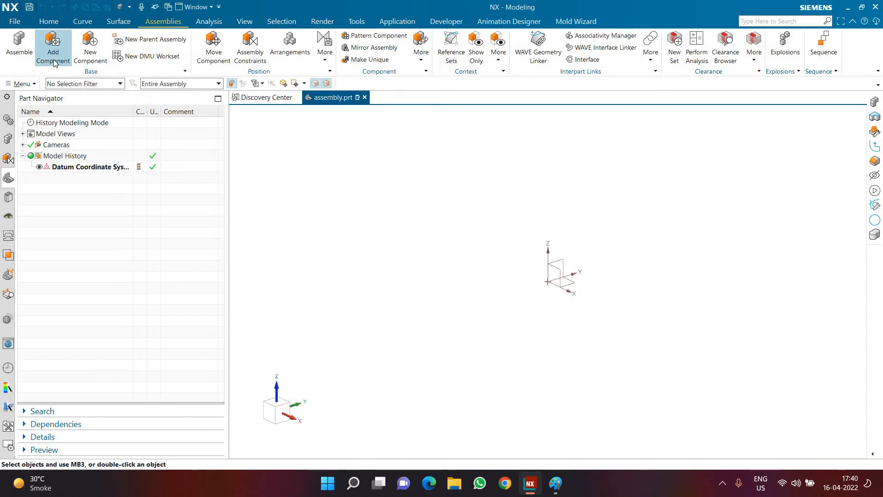
pyautogui.click(54, 62)
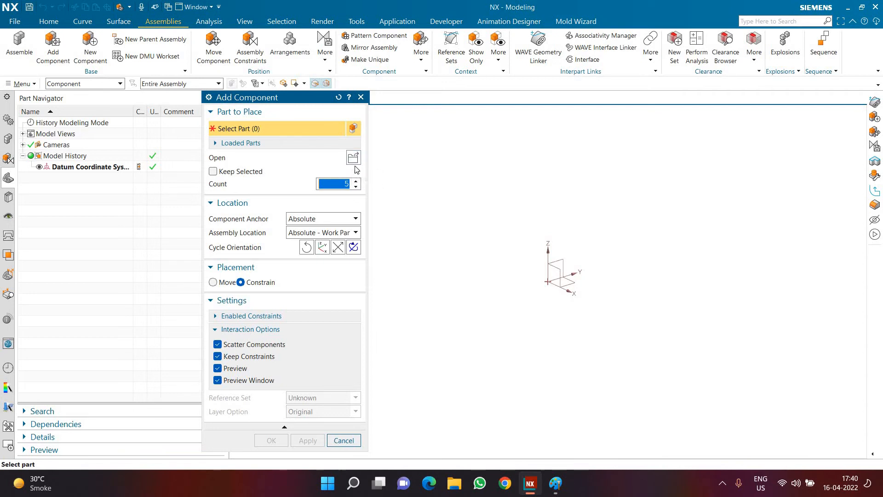
pyautogui.click(352, 159)
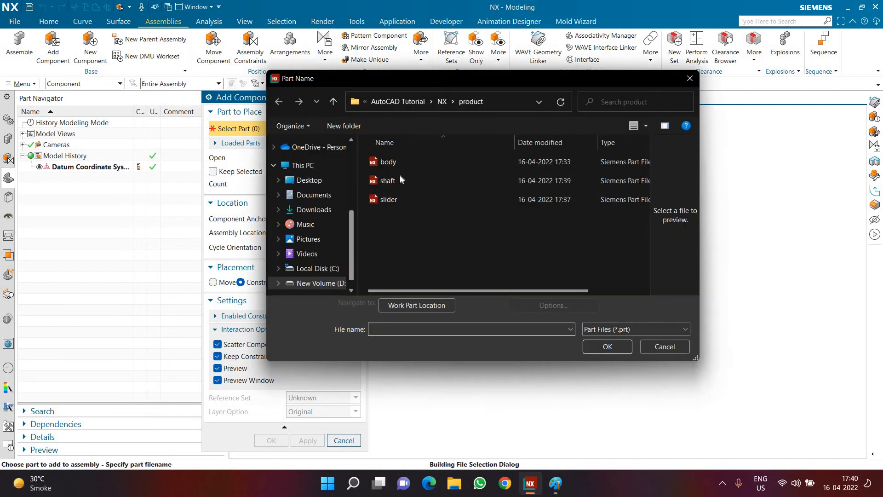
pyautogui.click(432, 167)
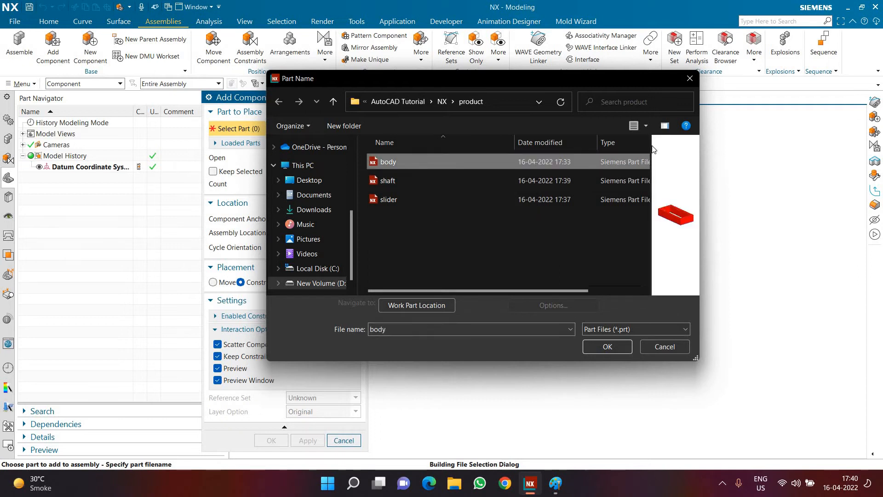
pyautogui.moveTo(580, 150); pyautogui.dragTo(576, 150)
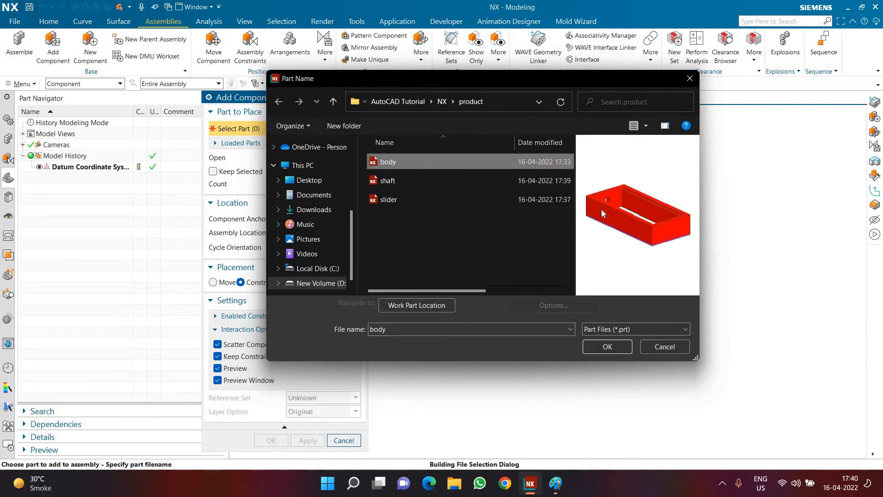
pyautogui.click(463, 184)
pyautogui.click(460, 199)
pyautogui.click(459, 162)
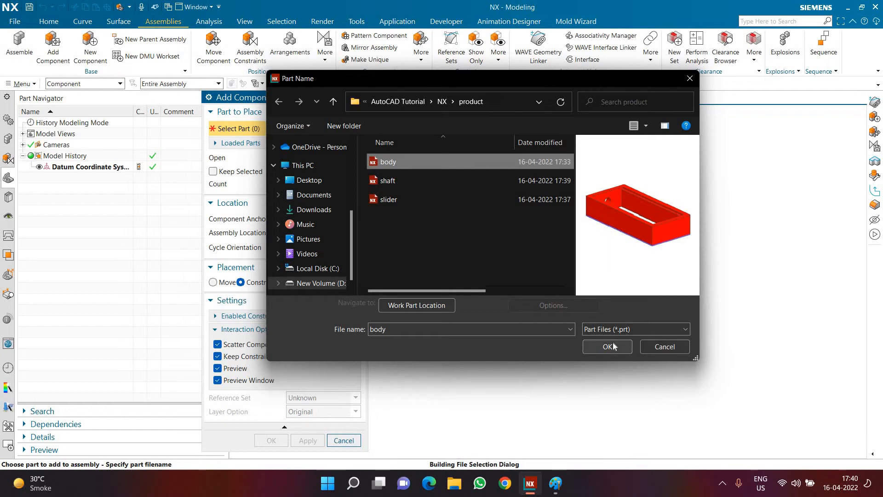
pyautogui.click(598, 347)
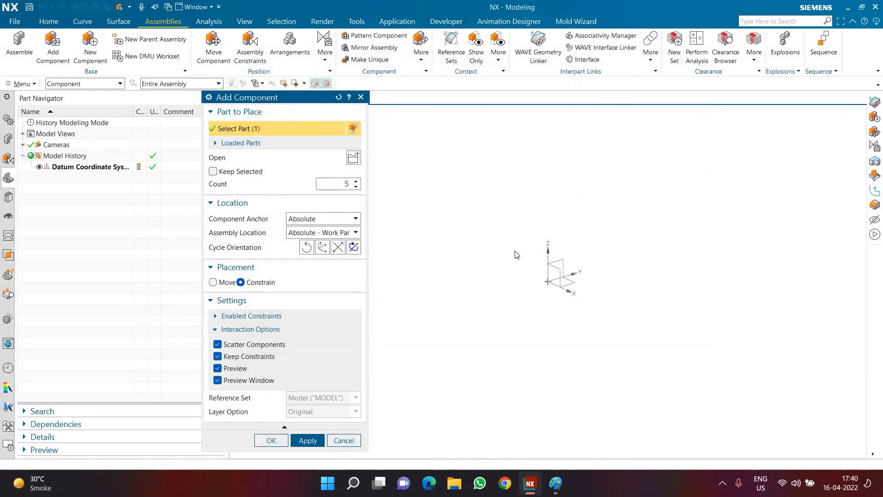
# Load the body part file again as the component to add and set its assembly location to WCS
pyautogui.click(353, 158)
pyautogui.click(391, 162)
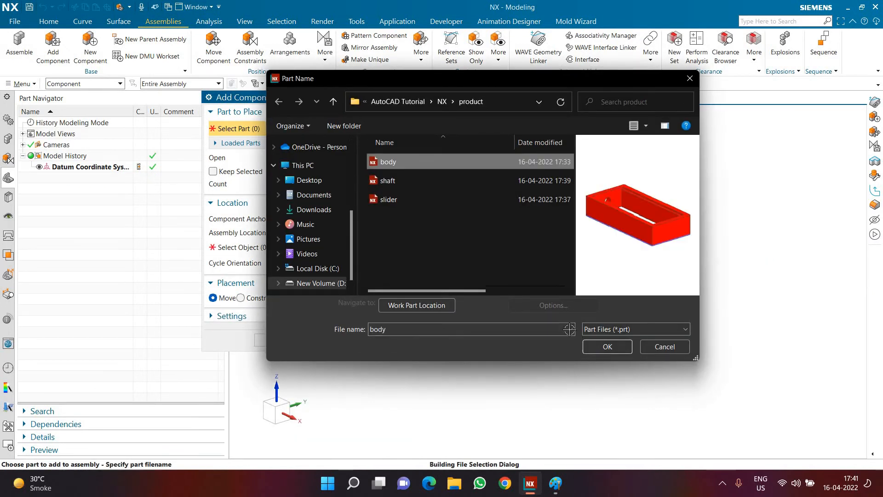
pyautogui.click(608, 346)
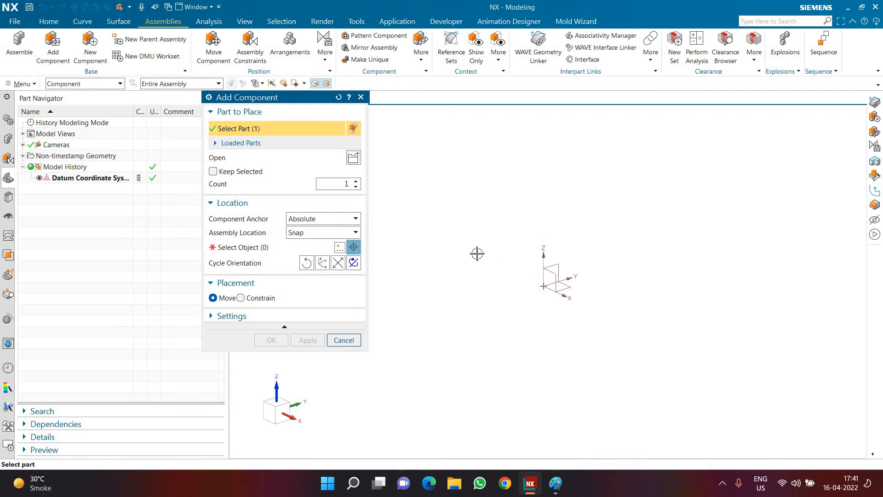
pyautogui.click(251, 316)
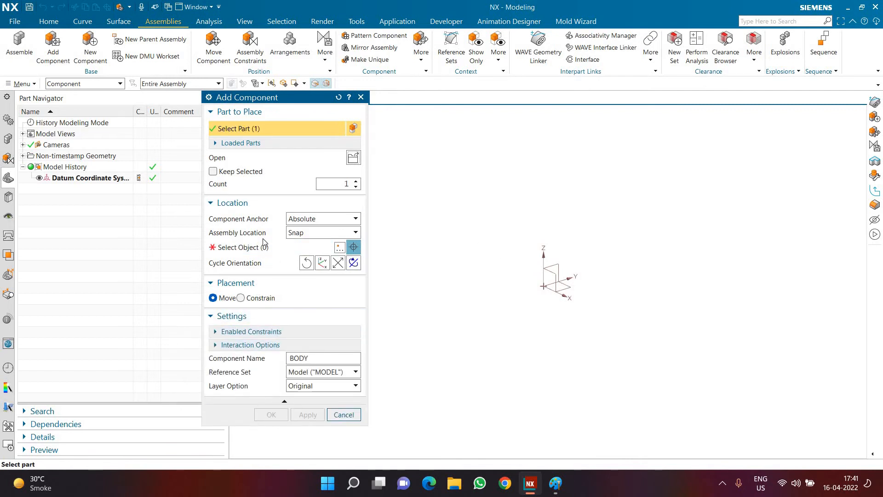
pyautogui.moveTo(276, 98); pyautogui.dragTo(303, 33)
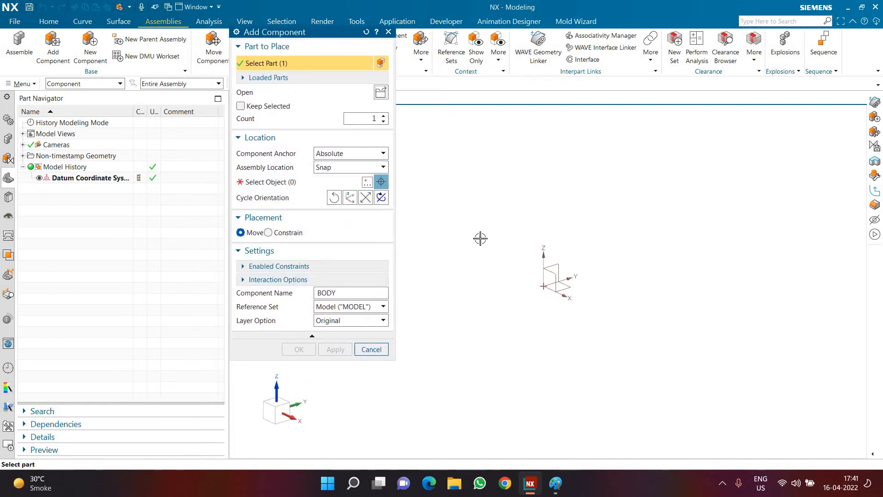
pyautogui.click(343, 154)
pyautogui.click(336, 168)
pyautogui.click(337, 170)
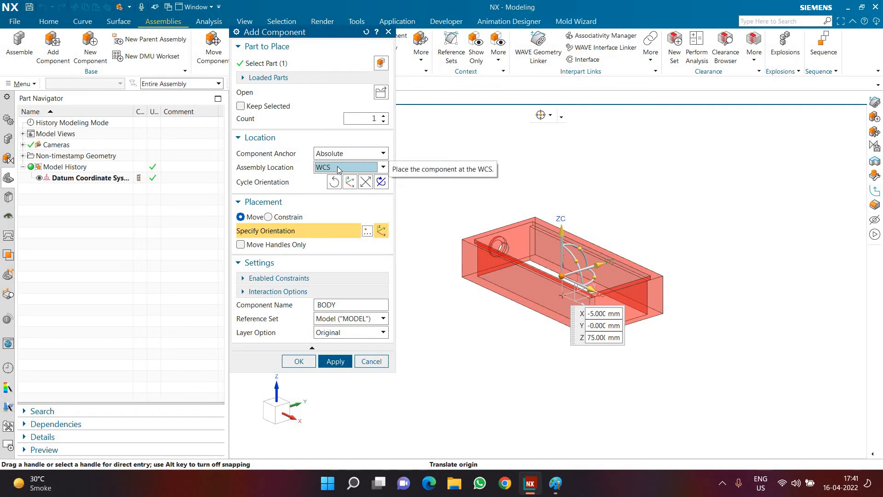
# Try rotating the body, reset its orientation, and place it in the assembly while declining the automatic Fix constraint
pyautogui.moveTo(595, 276); pyautogui.dragTo(334, 280)
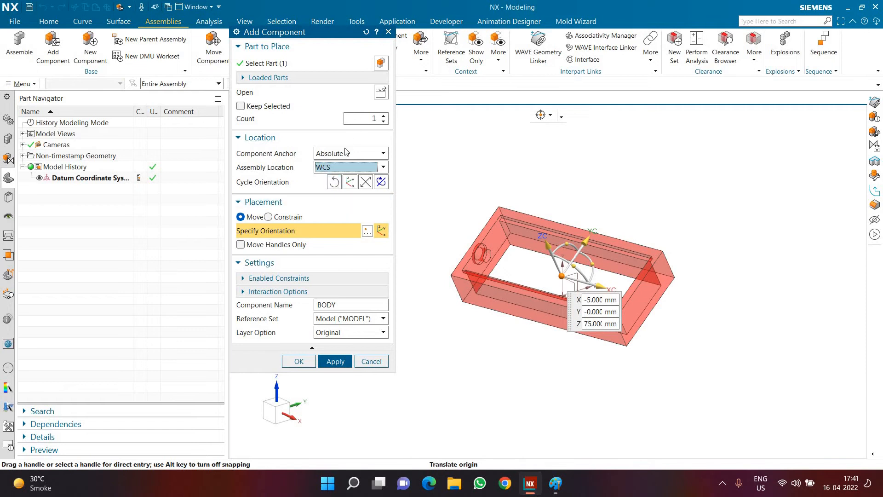
pyautogui.click(335, 183)
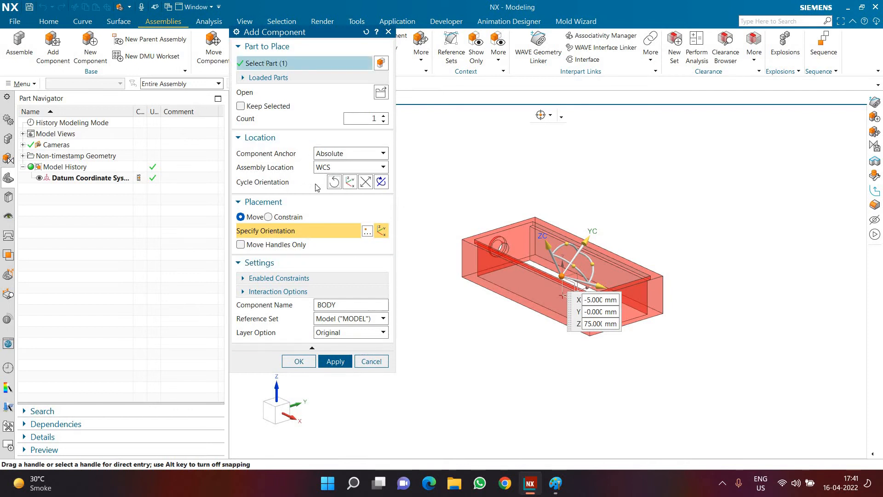
pyautogui.click(308, 367)
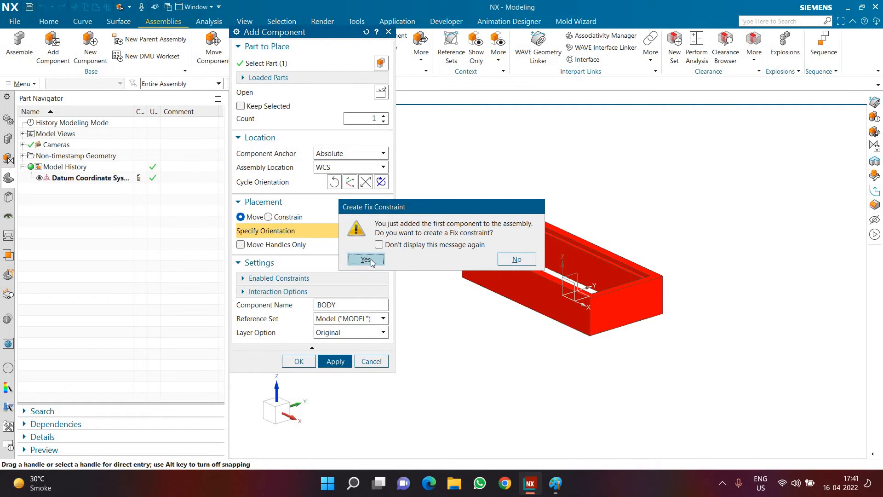
pyautogui.click(517, 260)
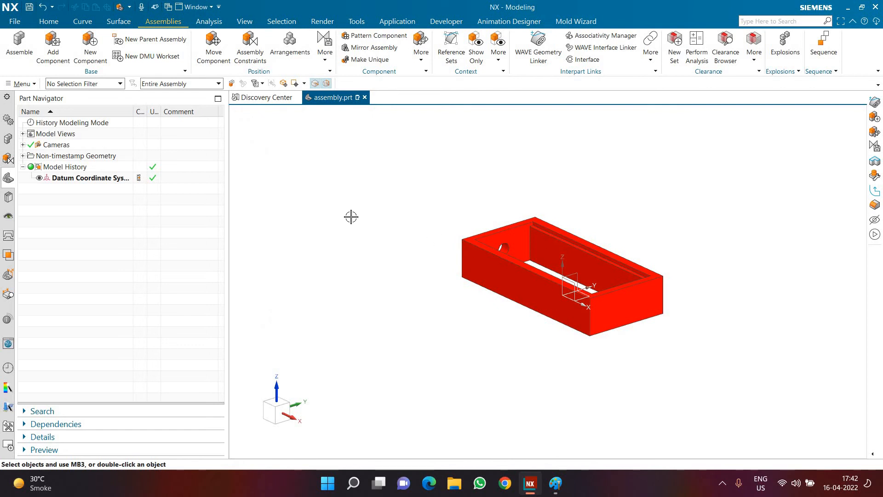
# Apply a Fix assembly constraint to the body at its current position
pyautogui.click(251, 58)
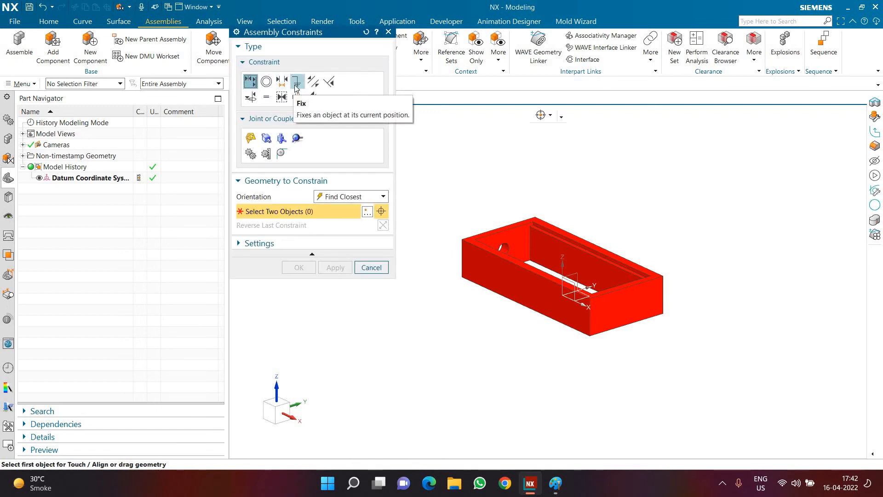
pyautogui.click(295, 86)
pyautogui.click(480, 274)
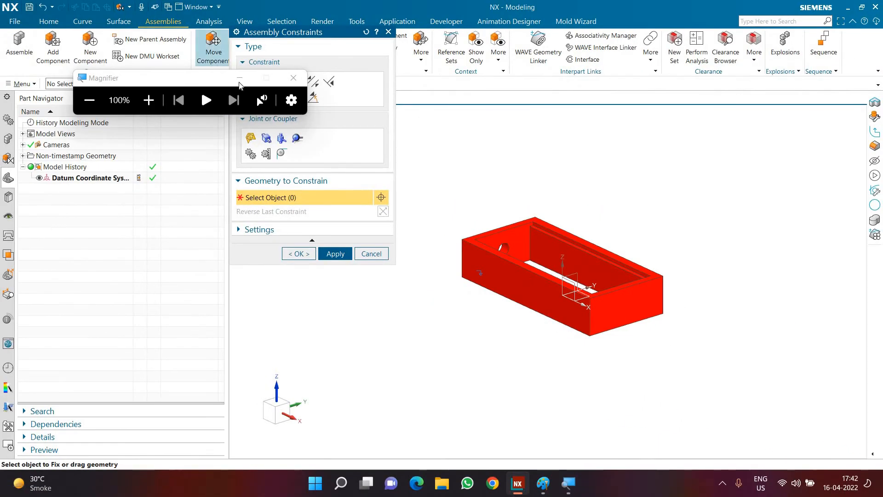
pyautogui.press('super+Escape')
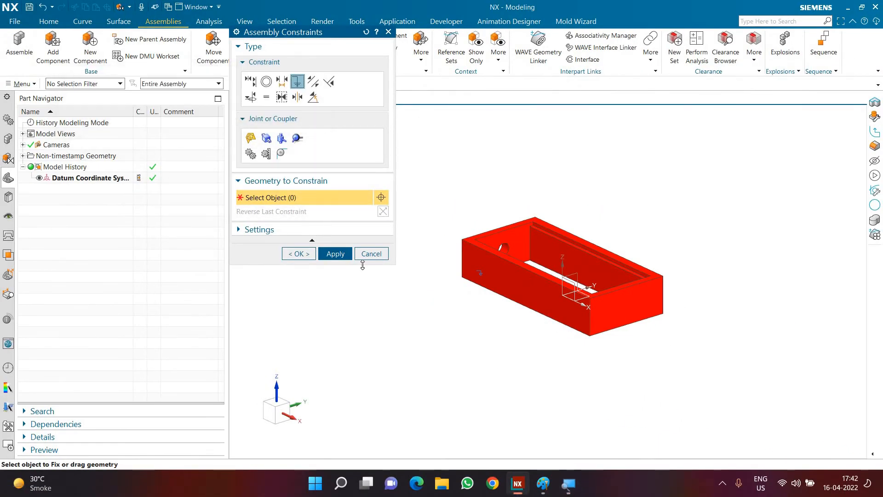
pyautogui.click(306, 253)
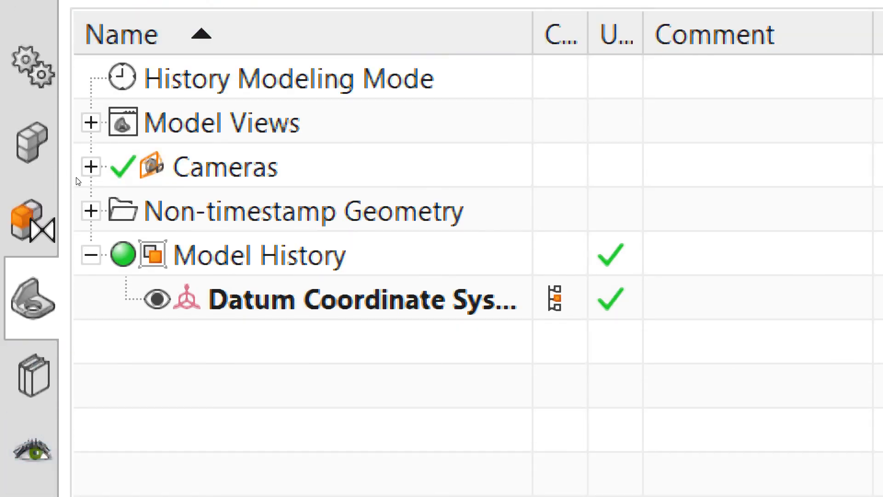
# Examine the assembly structure with its constraints expanded and toggle the body's visibility off and on
pyautogui.click(16, 141)
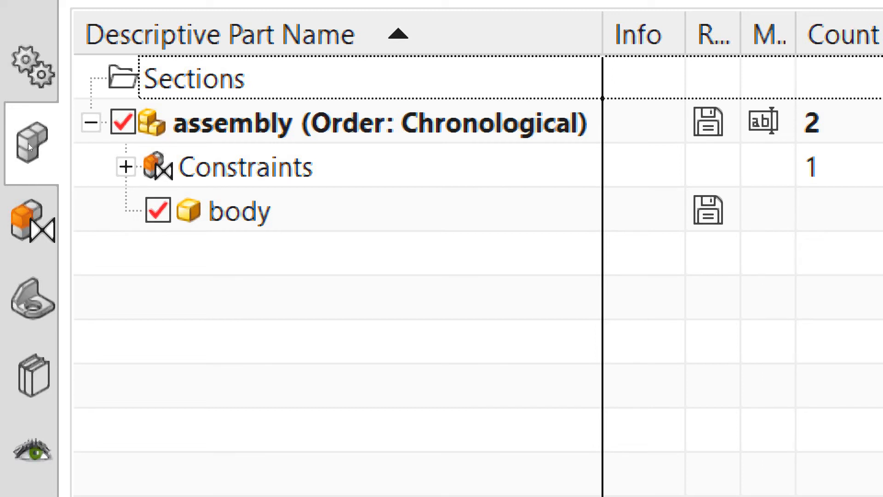
pyautogui.click(126, 166)
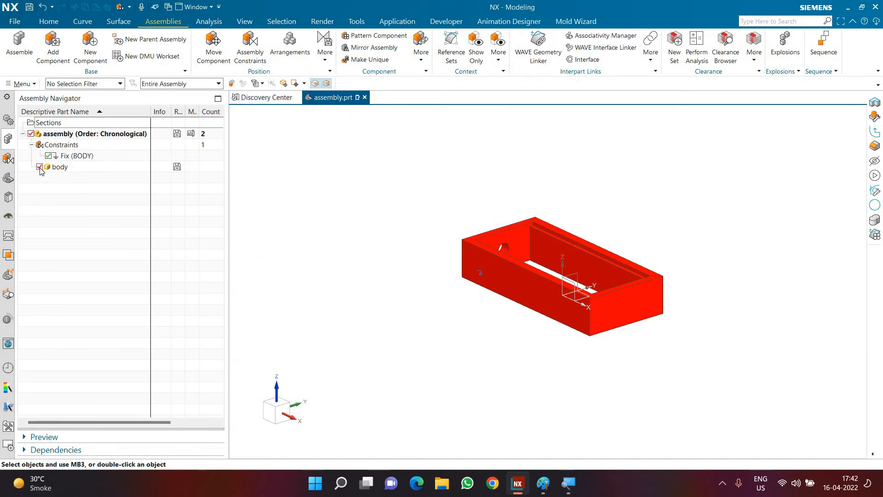
pyautogui.click(39, 167)
pyautogui.click(40, 167)
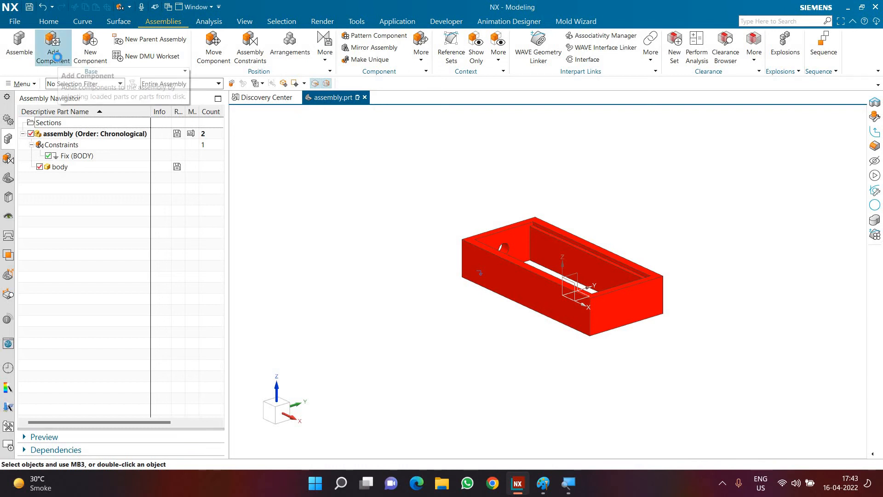
# Load the slider part file from the product folder as the next component to add
pyautogui.click(59, 60)
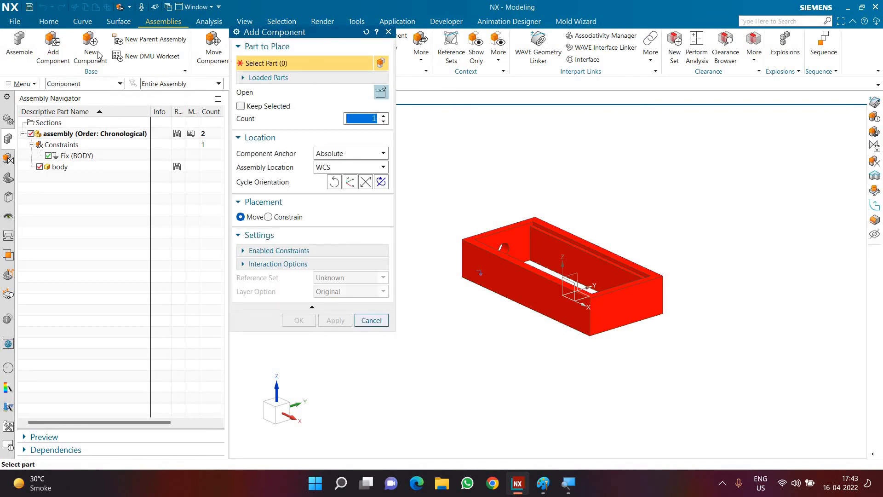
pyautogui.click(381, 93)
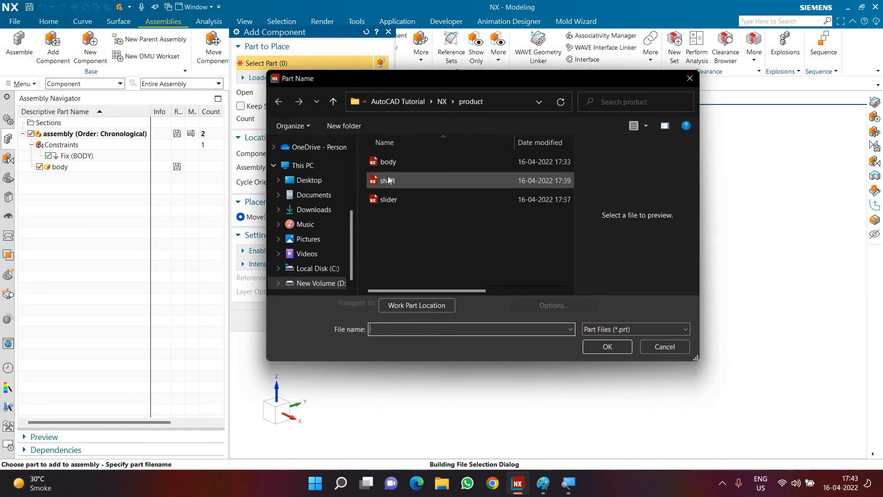
pyautogui.click(389, 201)
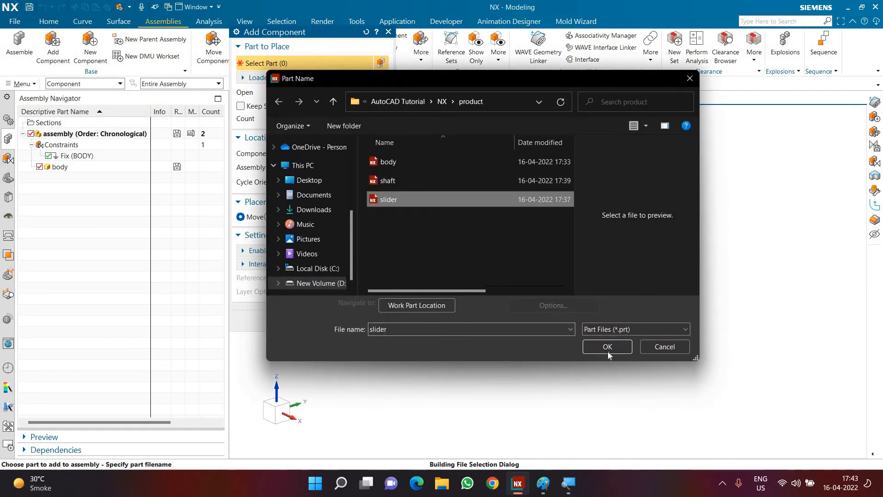
pyautogui.click(608, 348)
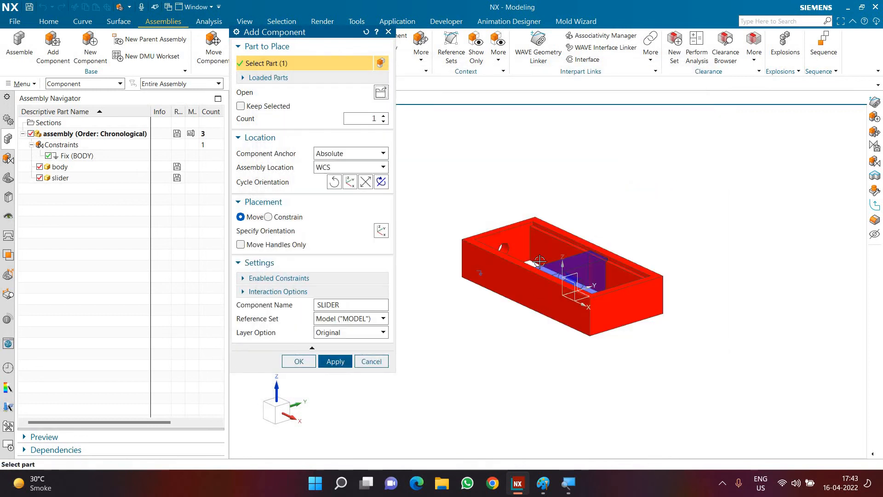
# Examine how the previewed slider sits inside the body from several angles and distances
pyautogui.scroll(6, 677, 269)
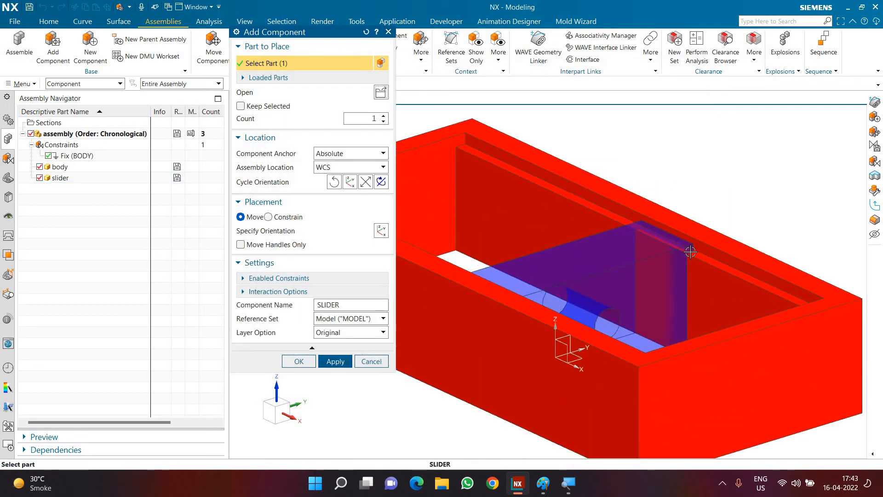
pyautogui.scroll(-8, 688, 253)
pyautogui.scroll(1, 637, 252)
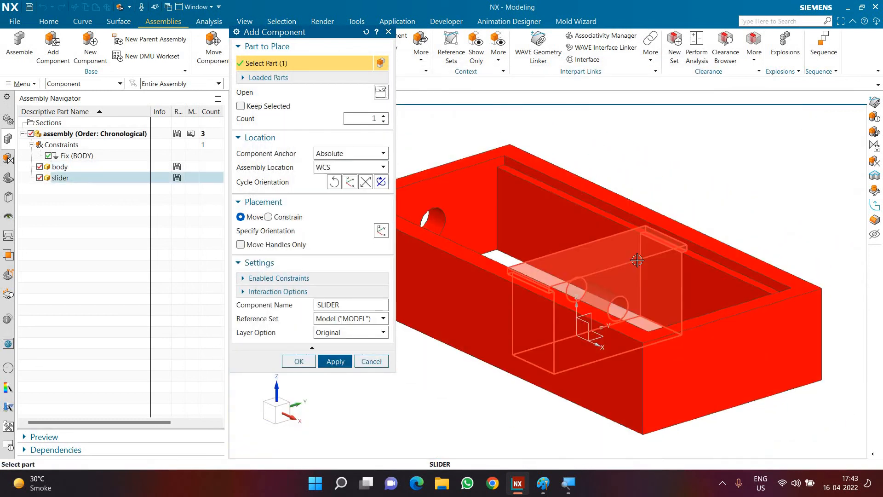
pyautogui.moveTo(528, 258); pyautogui.dragTo(424, 322, button='middle')
pyautogui.scroll(8, 515, 308)
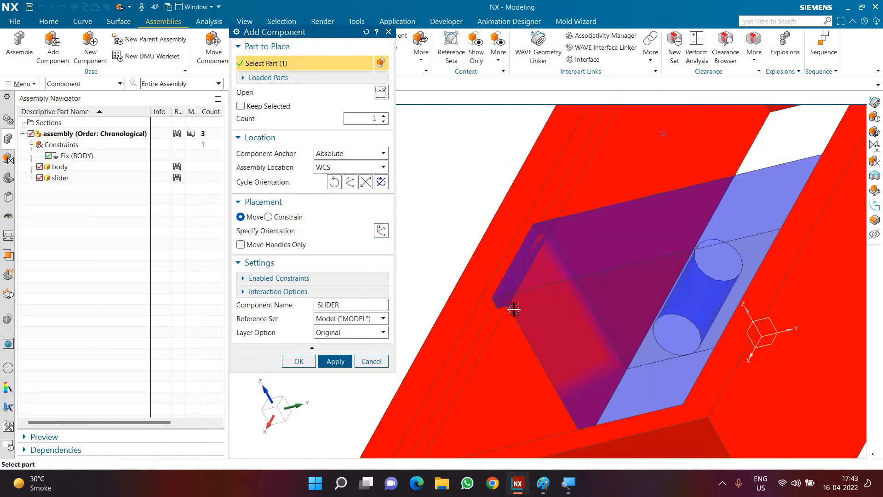
pyautogui.scroll(-12, 523, 298)
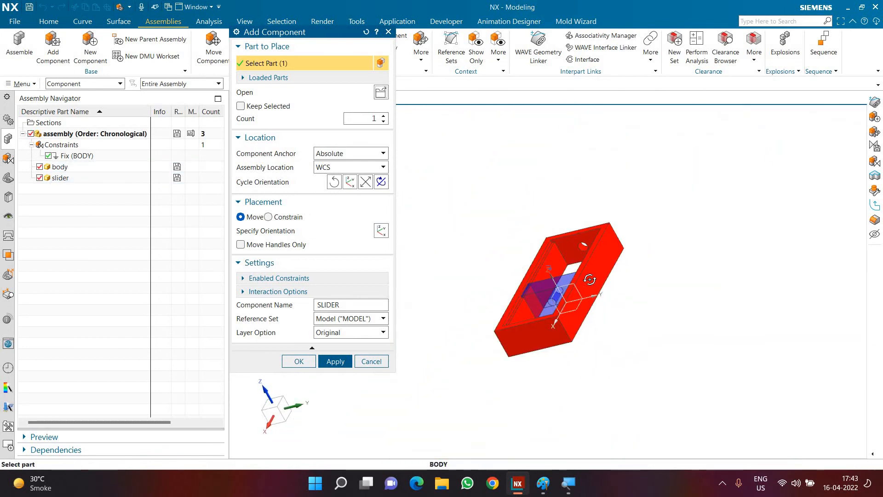
pyautogui.moveTo(598, 272); pyautogui.dragTo(558, 274, button='middle')
pyautogui.scroll(8, 572, 282)
pyautogui.scroll(-6, 559, 274)
pyautogui.scroll(-4, 558, 275)
pyautogui.scroll(4, 536, 285)
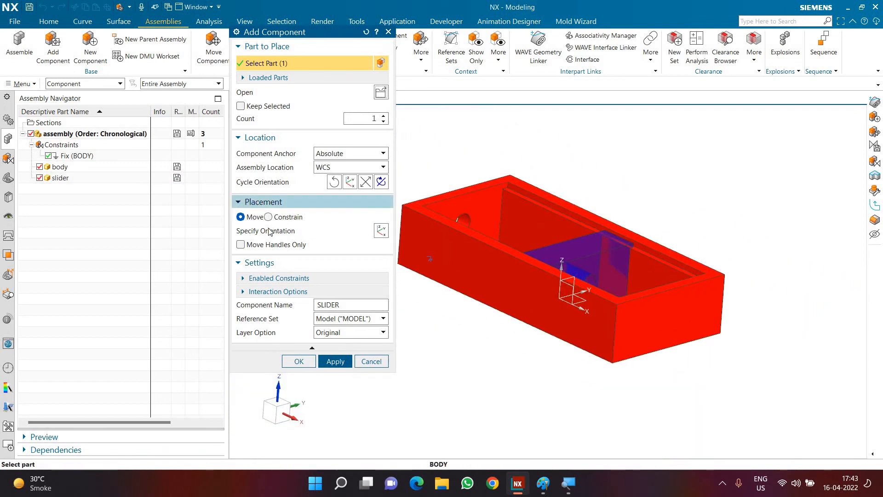
# Move the slider up and sideways until it is clear of the body and place it in the assembly
pyautogui.click(304, 231)
pyautogui.moveTo(570, 281); pyautogui.dragTo(736, 215)
pyautogui.moveTo(563, 229); pyautogui.dragTo(746, 191)
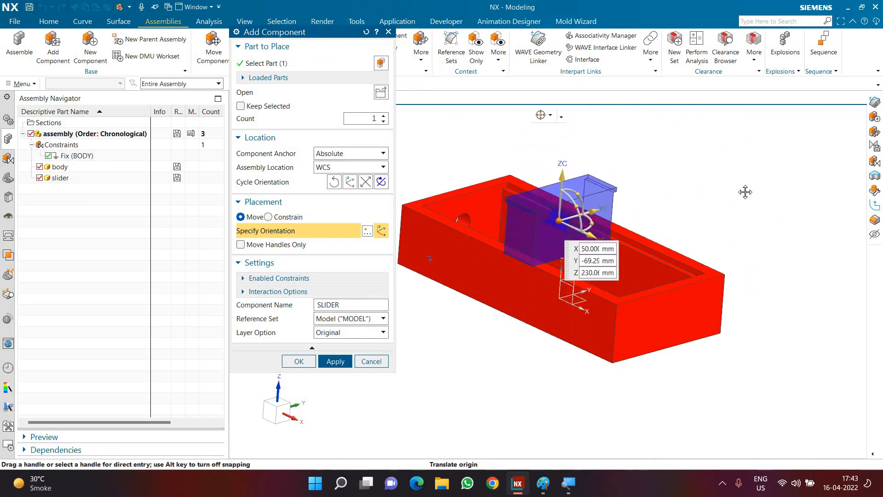
pyautogui.click(294, 360)
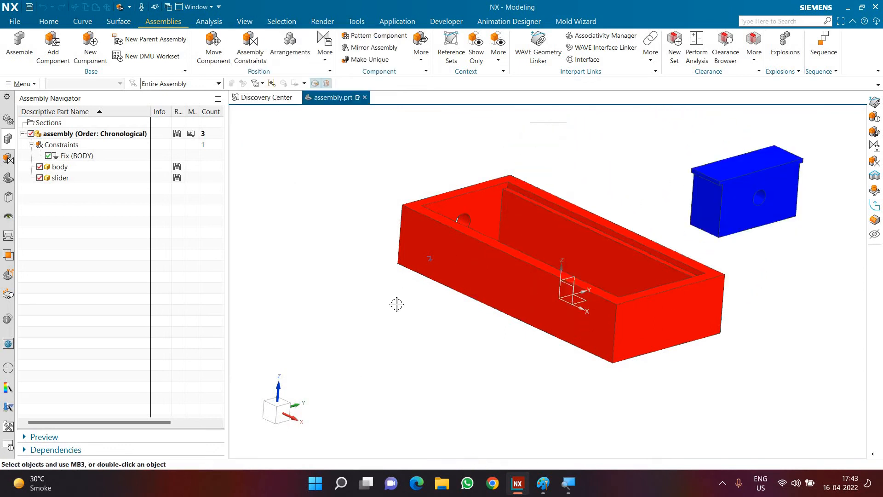
# Align the slider's hole axis with the hole axis in the body's end wall using a Touch Align constraint
pyautogui.moveTo(371, 298); pyautogui.dragTo(448, 289, button='middle')
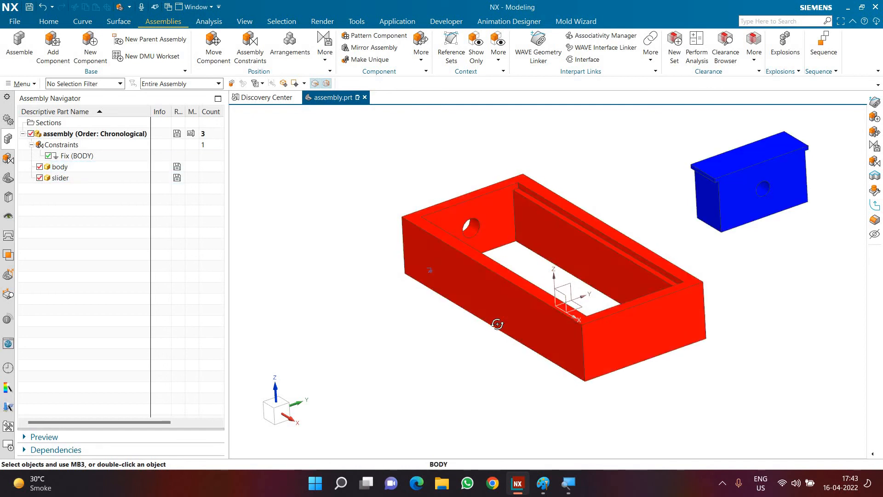
pyautogui.moveTo(494, 318); pyautogui.dragTo(718, 219, button='middle')
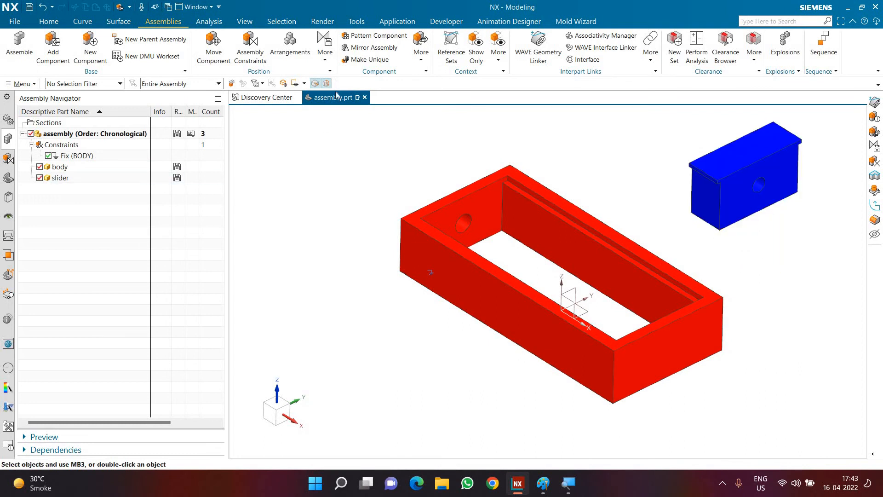
pyautogui.click(250, 46)
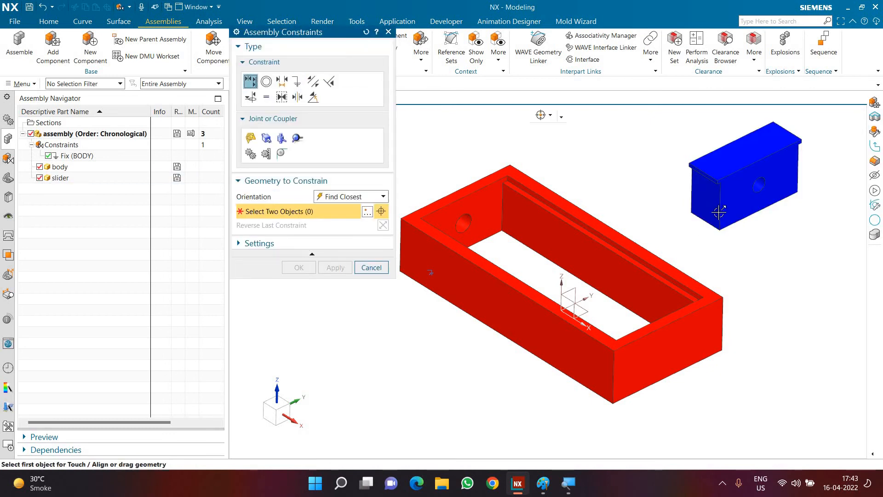
pyautogui.moveTo(696, 236)
pyautogui.mouseDown()
pyautogui.moveTo(671, 191)
pyautogui.moveTo(714, 247)
pyautogui.moveTo(743, 223)
pyautogui.moveTo(694, 221)
pyautogui.moveTo(705, 223)
pyautogui.mouseUp()
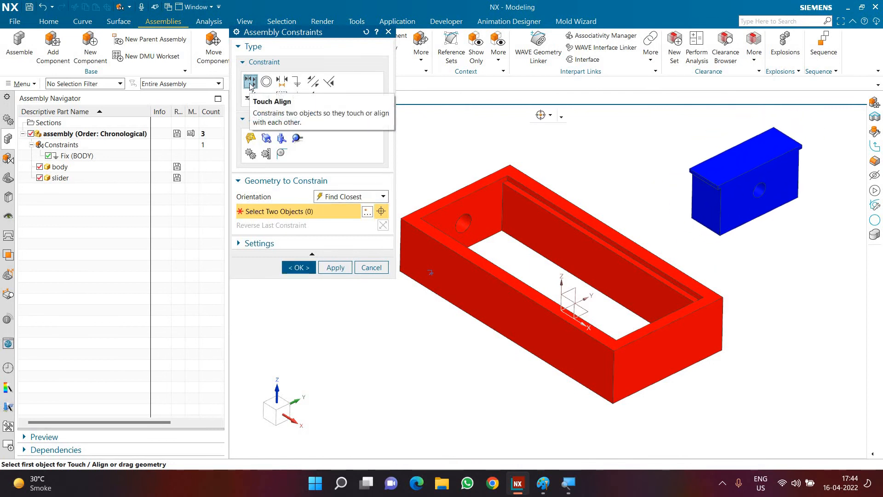
pyautogui.scroll(5, 695, 153)
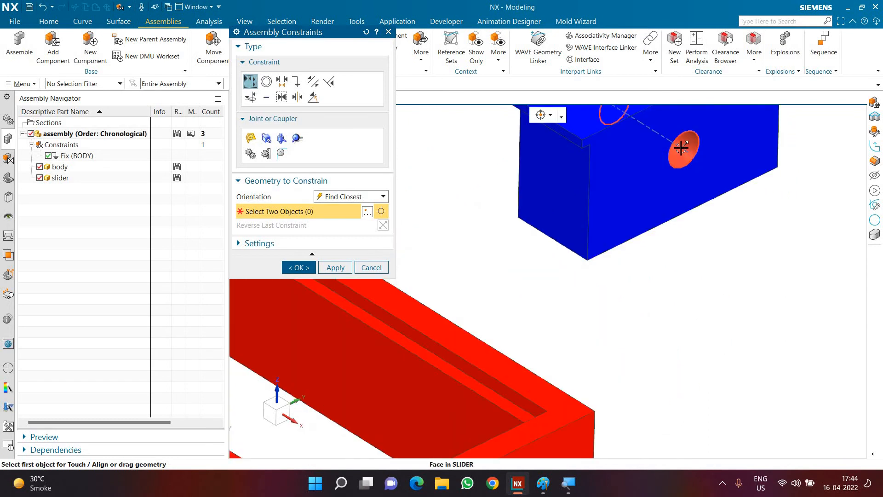
pyautogui.click(682, 147)
pyautogui.scroll(-5, 499, 247)
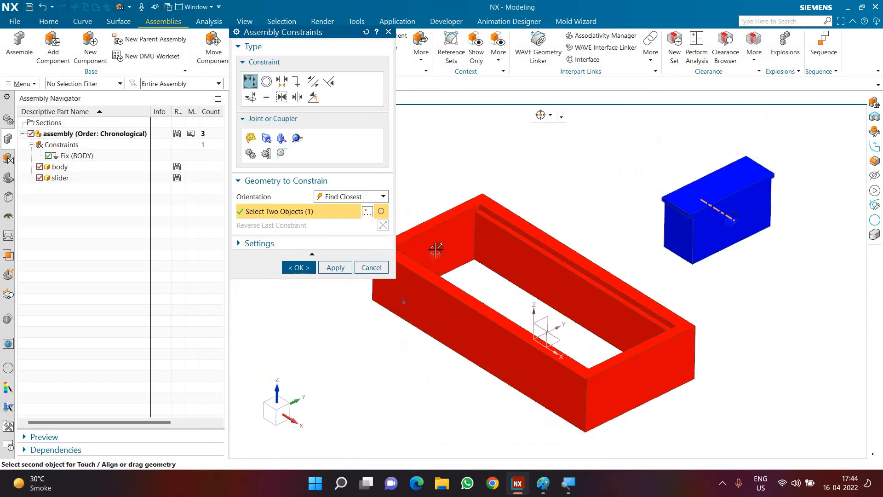
pyautogui.scroll(4, 435, 250)
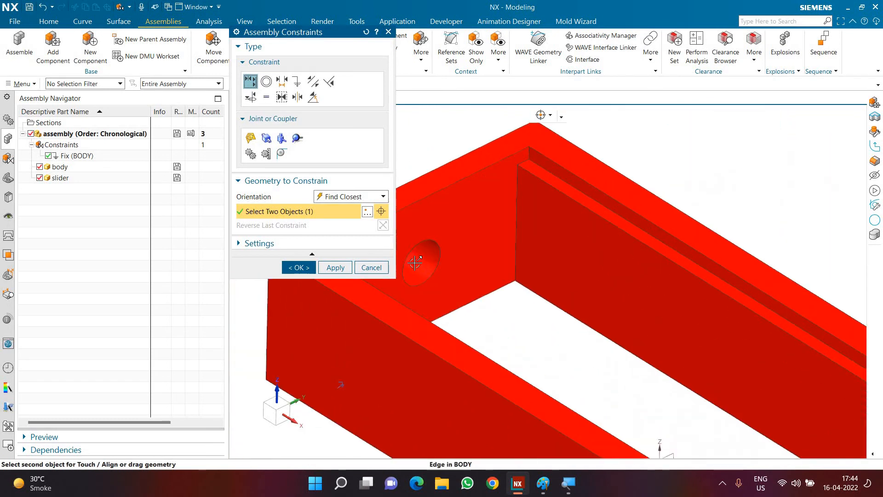
pyautogui.click(494, 249)
pyautogui.scroll(-5, 494, 250)
pyautogui.scroll(4, 602, 311)
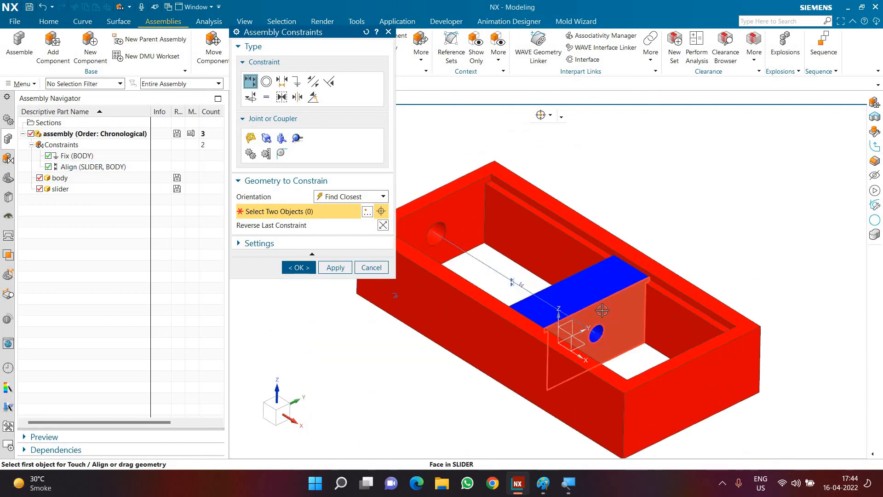
# Tilt the slider about its hole axis and add a Touch constraint between its side face and the body's inner side wall
pyautogui.moveTo(603, 311); pyautogui.dragTo(551, 260)
pyautogui.scroll(-4, 470, 273)
pyautogui.scroll(7, 469, 274)
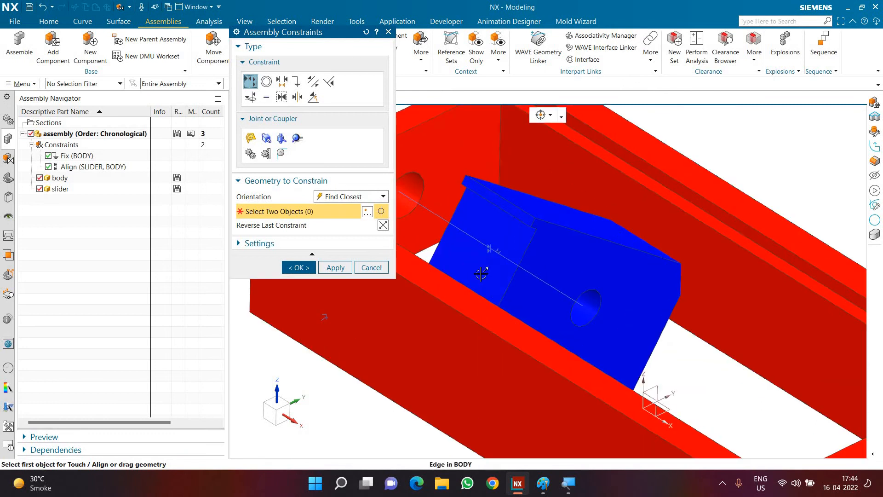
pyautogui.click(654, 250)
pyautogui.scroll(-5, 606, 268)
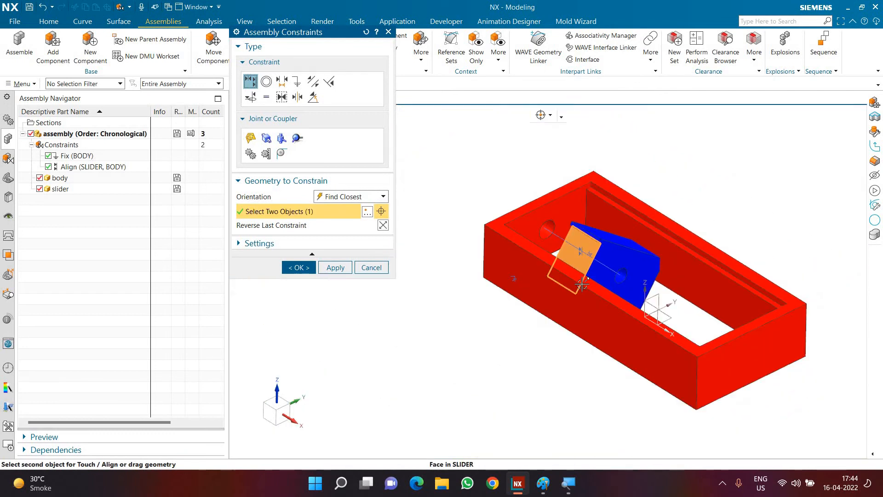
pyautogui.moveTo(605, 268); pyautogui.dragTo(600, 310, button='middle')
pyautogui.click(598, 308)
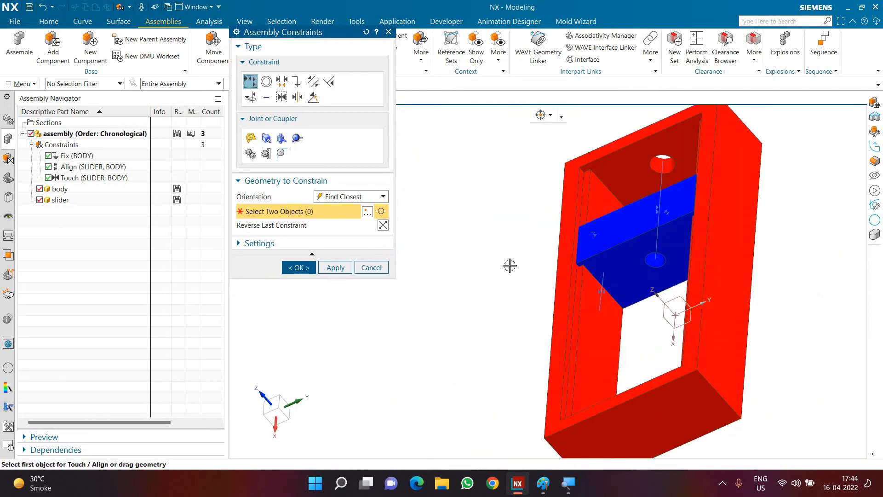
# Slide the slider toward the body's far end and constrain its end-facing face to the body's end at a distance of 150 mm
pyautogui.moveTo(550, 251); pyautogui.dragTo(589, 254, button='middle')
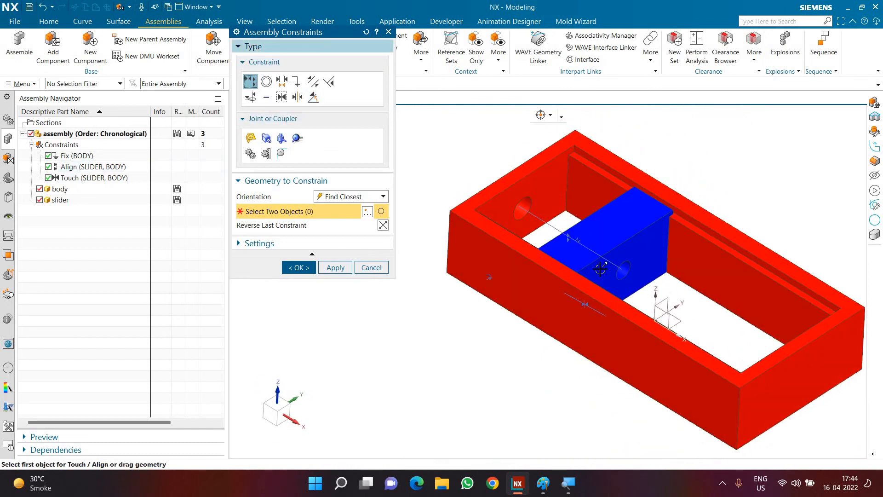
pyautogui.moveTo(593, 263); pyautogui.dragTo(709, 381)
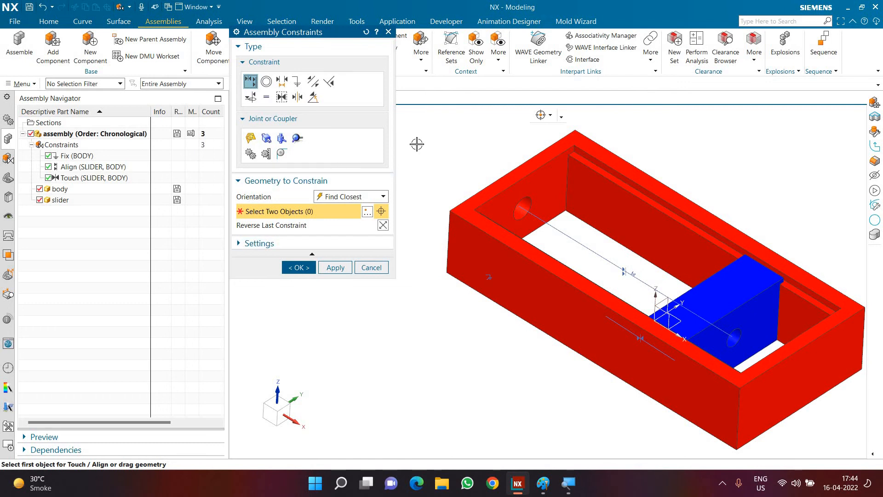
pyautogui.click(282, 82)
pyautogui.click(753, 254)
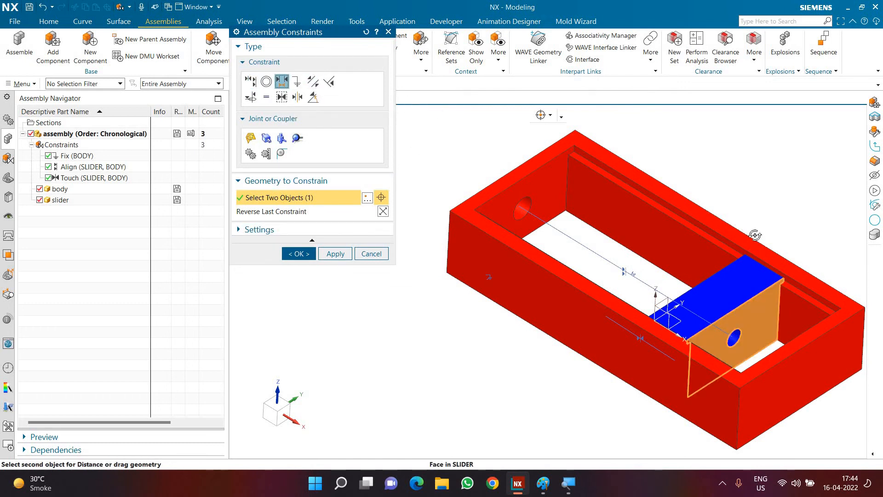
pyautogui.moveTo(755, 235); pyautogui.dragTo(707, 316, button='middle')
pyautogui.click(706, 315)
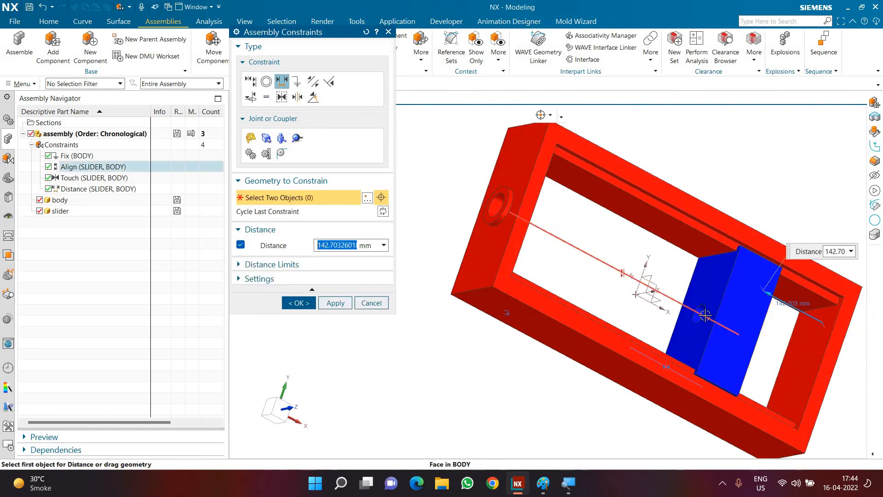
pyautogui.write('150')
pyautogui.press('Return')
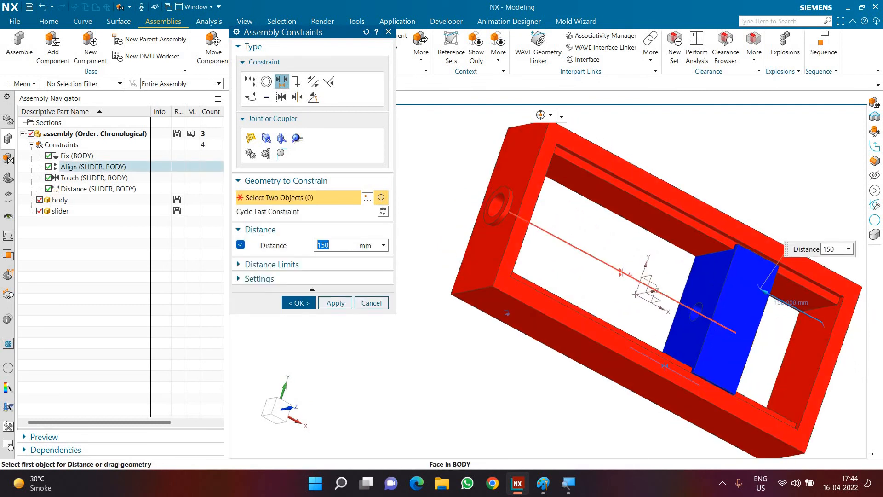
pyautogui.click(298, 303)
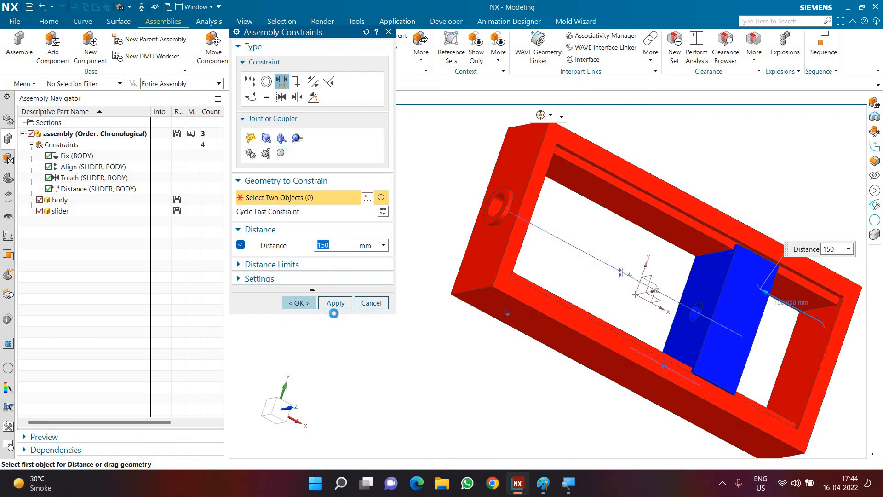
# Check how the constrained slider sits in the body and save the assembly
pyautogui.moveTo(495, 347); pyautogui.dragTo(493, 342, button='middle')
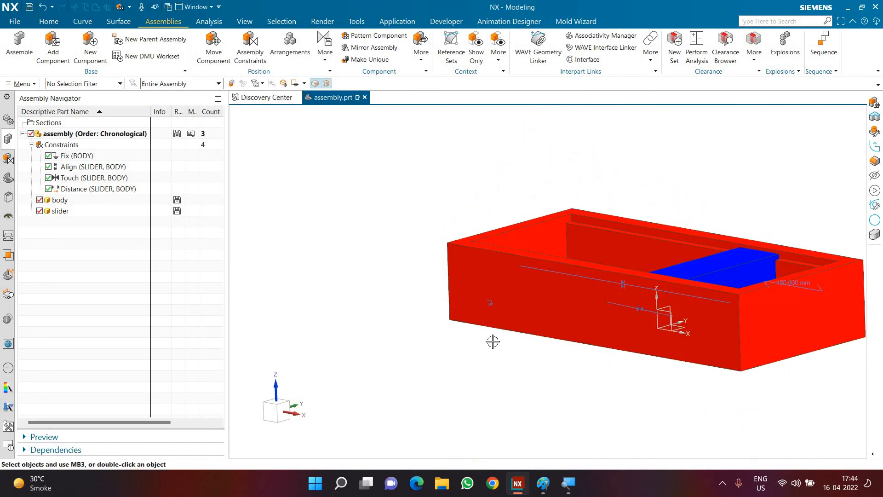
pyautogui.scroll(5, 809, 215)
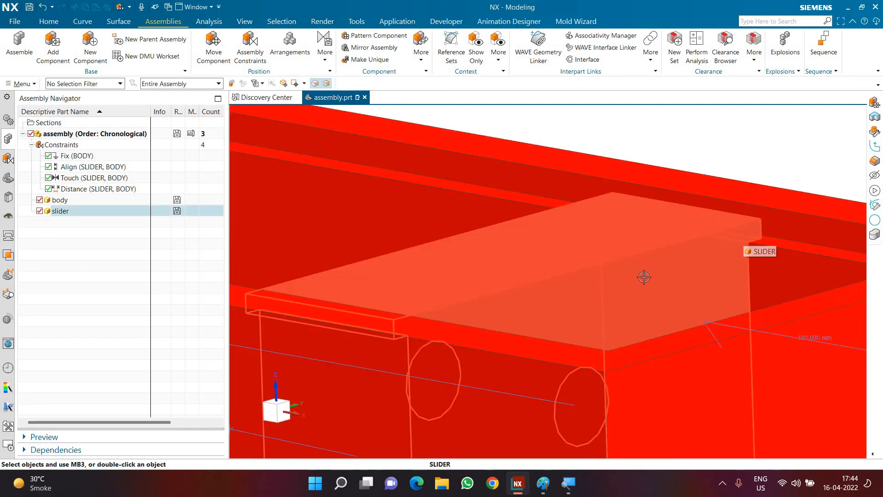
pyautogui.scroll(-4, 644, 277)
pyautogui.hotkey('ctrl', 's')
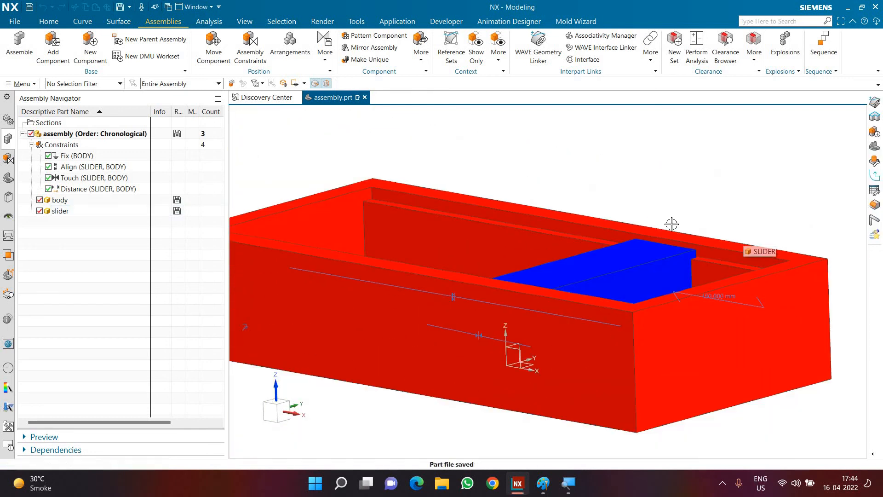
# Load the shaft part file from the product folder as the next component to add
pyautogui.moveTo(474, 192); pyautogui.dragTo(529, 211, button='middle')
pyautogui.scroll(-2, 670, 221)
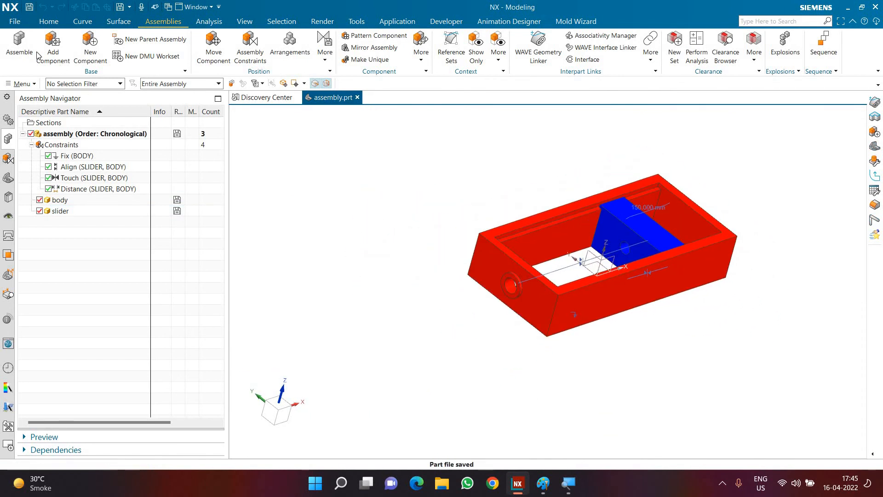
pyautogui.click(51, 46)
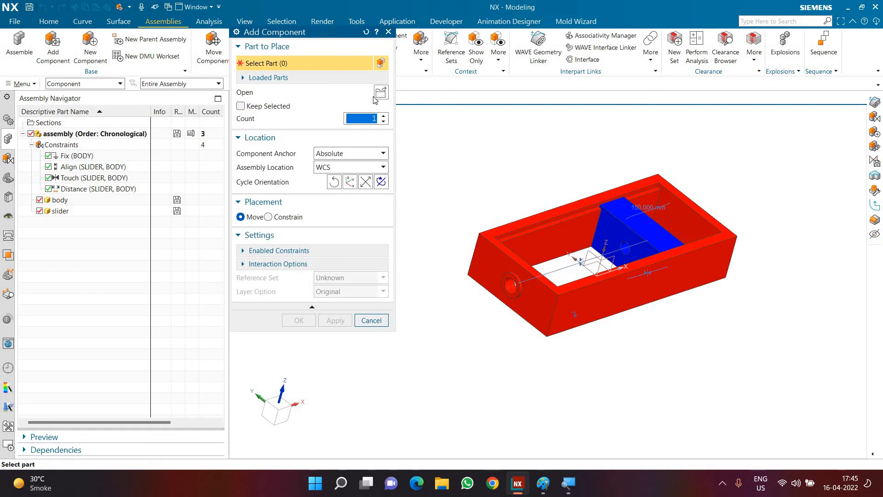
pyautogui.click(380, 92)
pyautogui.click(387, 216)
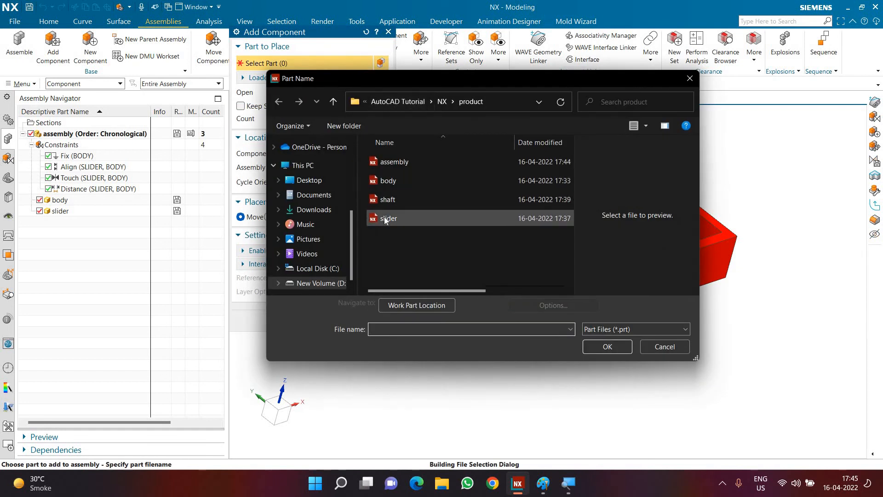
pyautogui.click(386, 203)
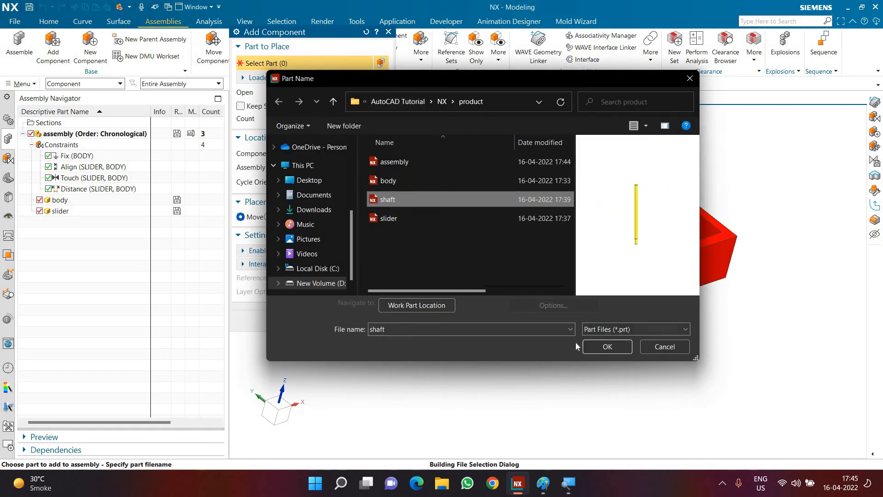
pyautogui.click(606, 346)
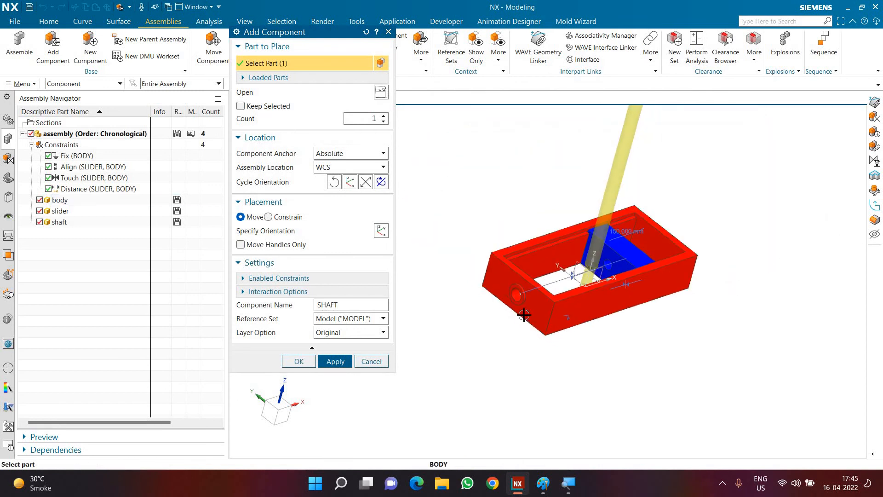
# Move the shaft clear of the body to about Y 695 mm and Z 176 mm and place it in the assembly
pyautogui.moveTo(309, 34); pyautogui.dragTo(316, 84)
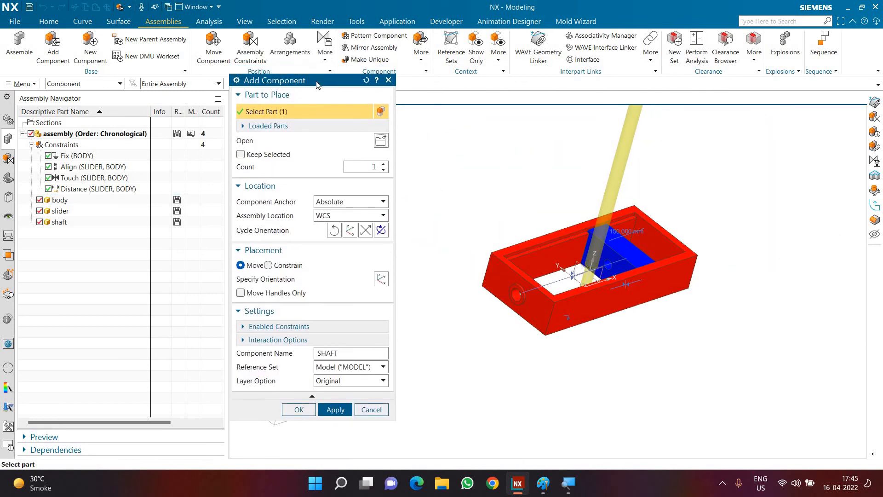
pyautogui.click(274, 278)
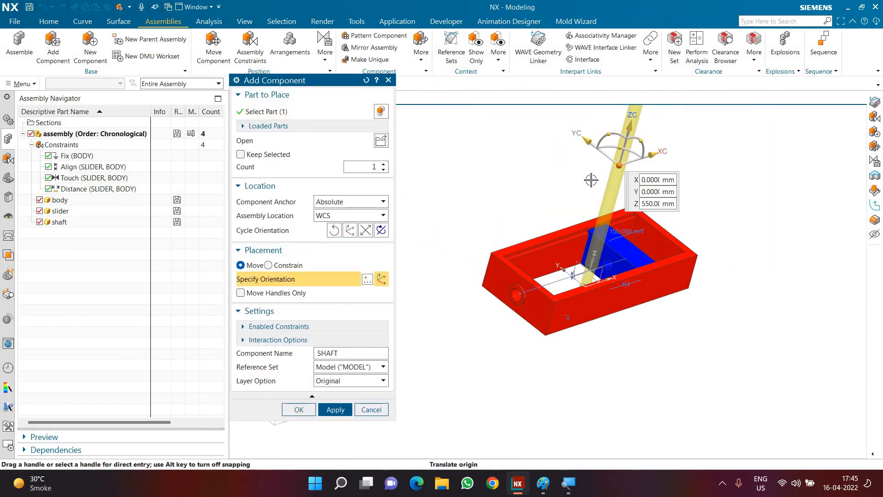
pyautogui.moveTo(454, 137)
pyautogui.mouseDown()
pyautogui.moveTo(403, 106)
pyautogui.moveTo(454, 137)
pyautogui.mouseUp()
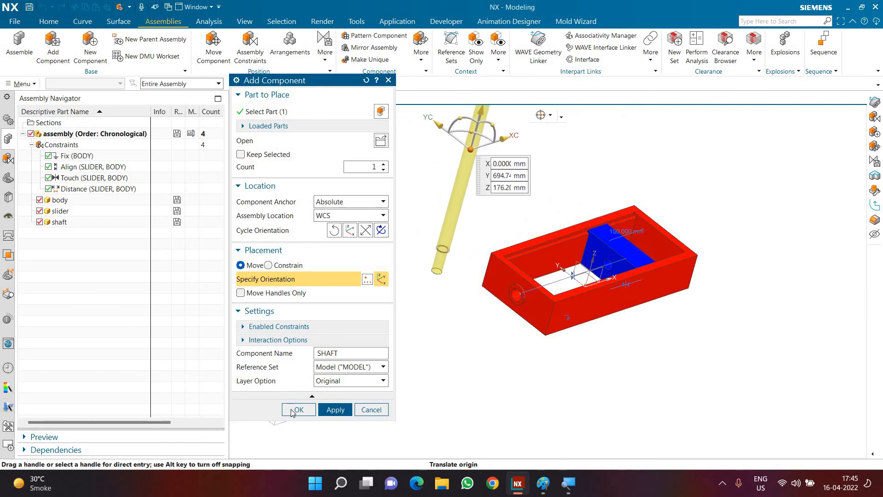
pyautogui.middleClick(292, 299)
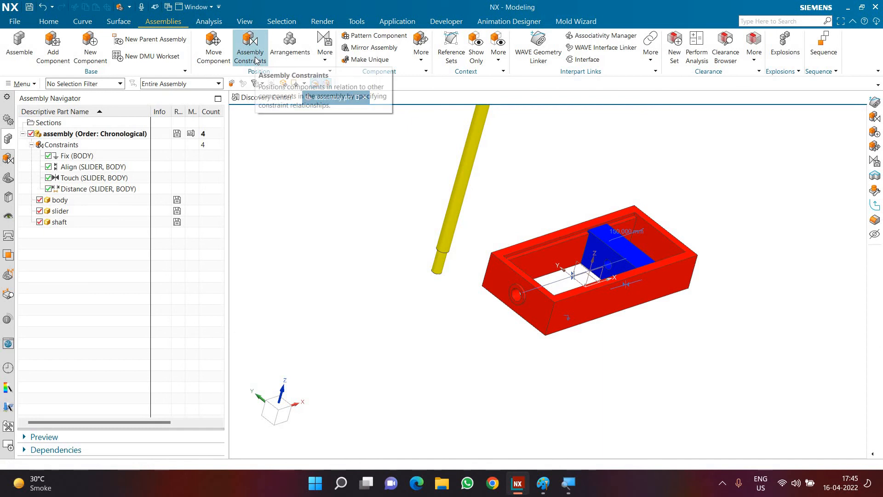
# Add a Concentric constraint between the shaft's step edge and the circular edge of the slider's hole
pyautogui.click(254, 56)
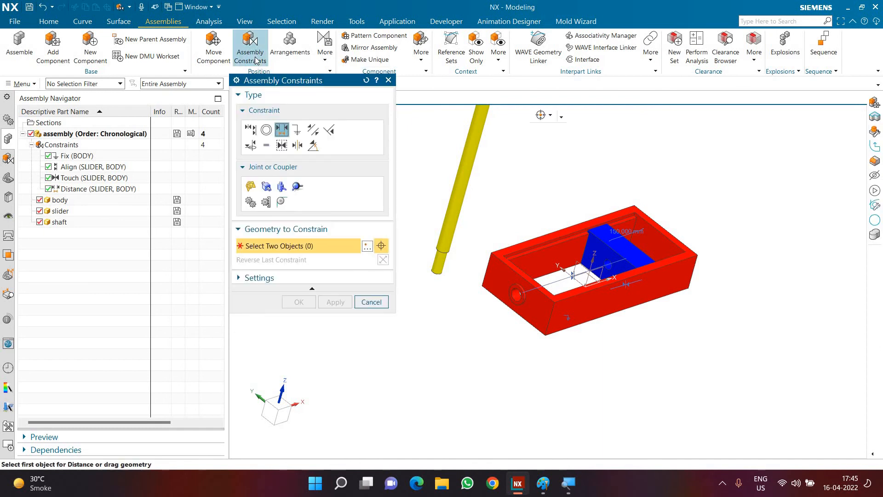
pyautogui.click(266, 130)
pyautogui.scroll(-3, 426, 241)
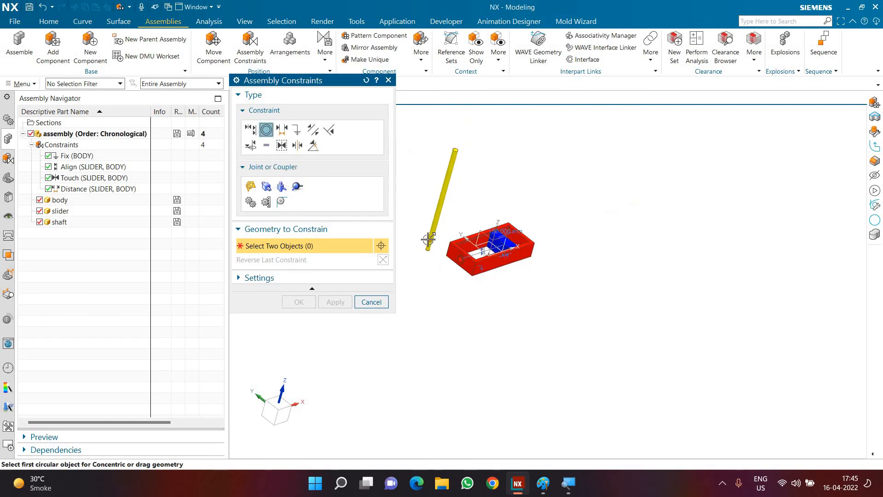
pyautogui.scroll(8, 414, 239)
pyautogui.click(413, 241)
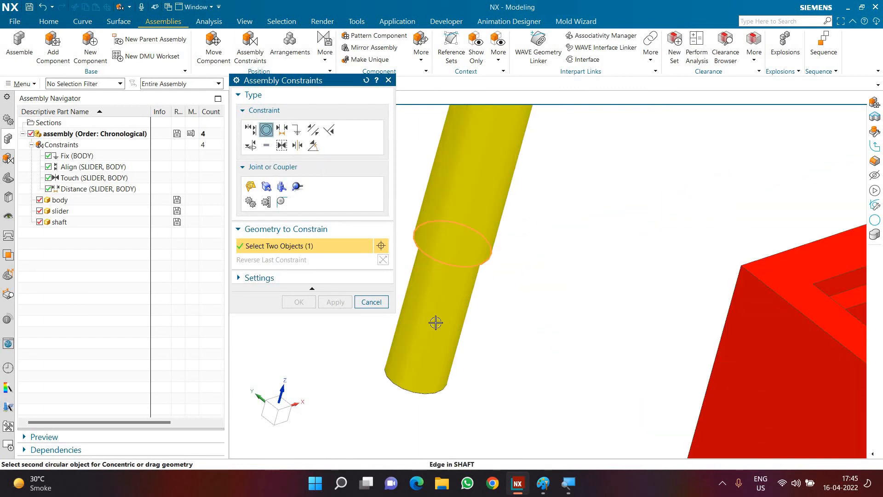
pyautogui.scroll(-4, 436, 321)
pyautogui.scroll(6, 570, 322)
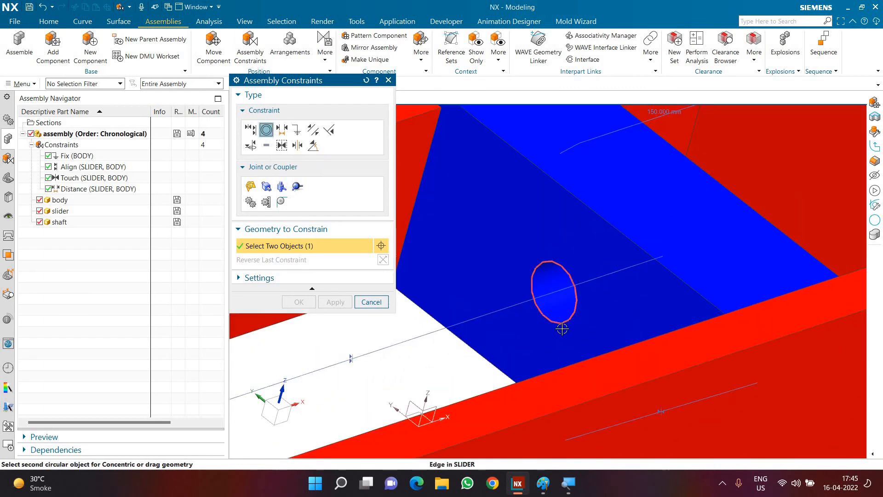
pyautogui.click(562, 329)
pyautogui.scroll(-5, 460, 290)
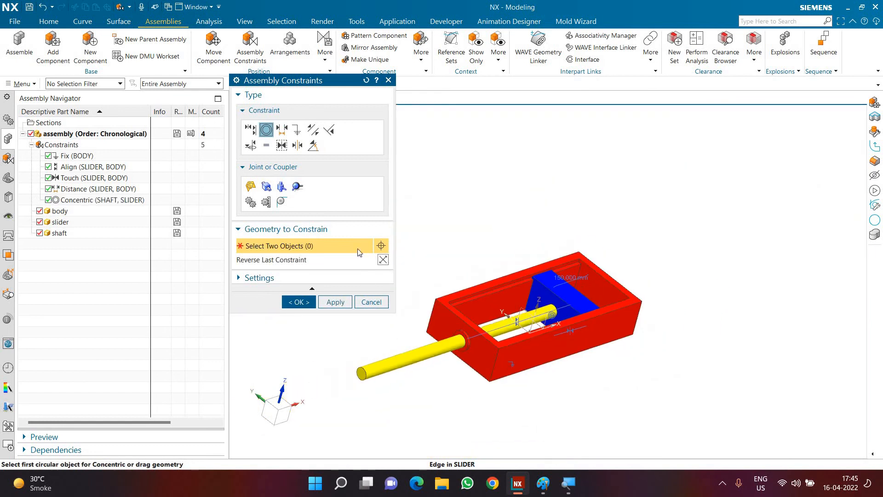
# Reverse the shaft's concentric constraint back and forth to try both directions
pyautogui.click(383, 260)
pyautogui.click(383, 260)
pyautogui.click(382, 260)
pyautogui.click(382, 260)
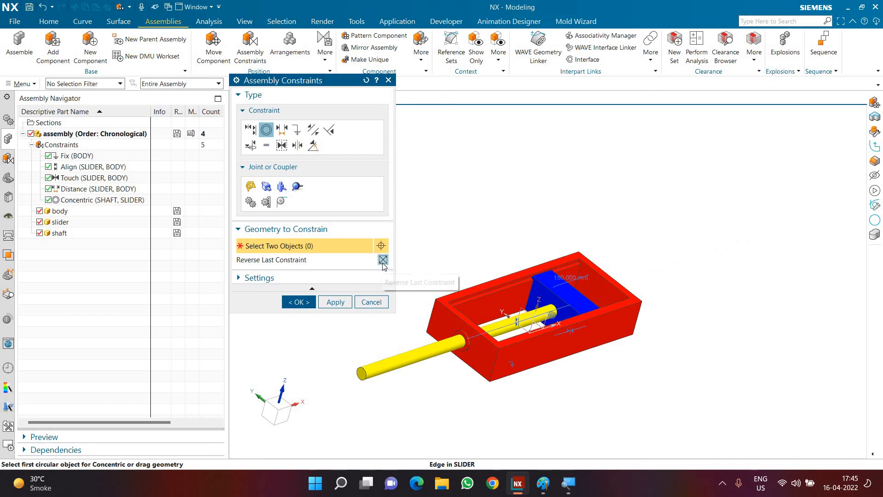
# Accept the shaft's Concentric constraint and finish constraining
pyautogui.click(302, 302)
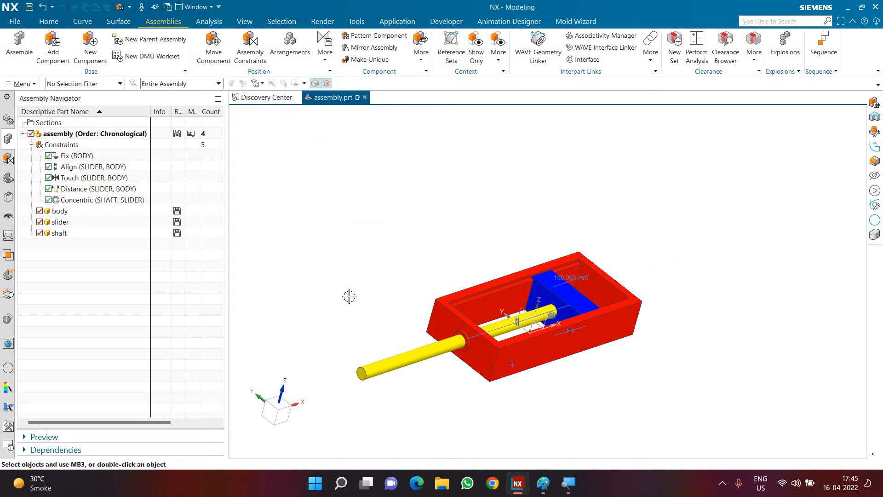
pyautogui.moveTo(302, 292); pyautogui.dragTo(316, 319, button='middle')
pyautogui.press('Home')
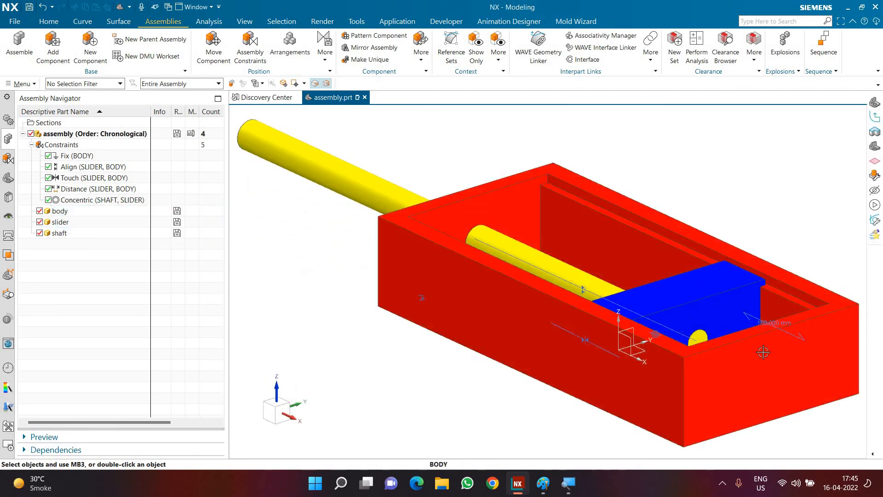
# Edit the slider-to-body Distance constraint by moving the slider along the body until the distance is 350 mm
pyautogui.moveTo(765, 353); pyautogui.dragTo(777, 411, button='middle')
pyautogui.doubleClick(739, 375)
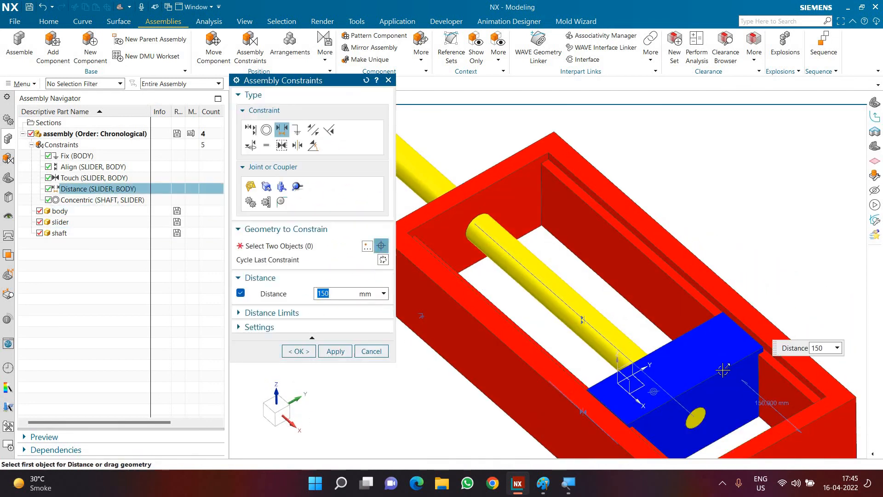
pyautogui.moveTo(704, 362); pyautogui.dragTo(598, 270)
pyautogui.scroll(-3, 644, 317)
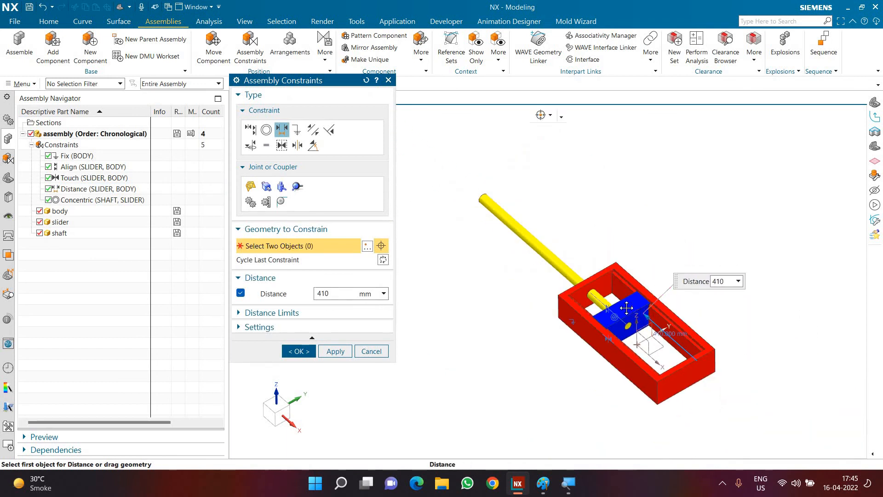
pyautogui.moveTo(627, 307); pyautogui.dragTo(650, 345)
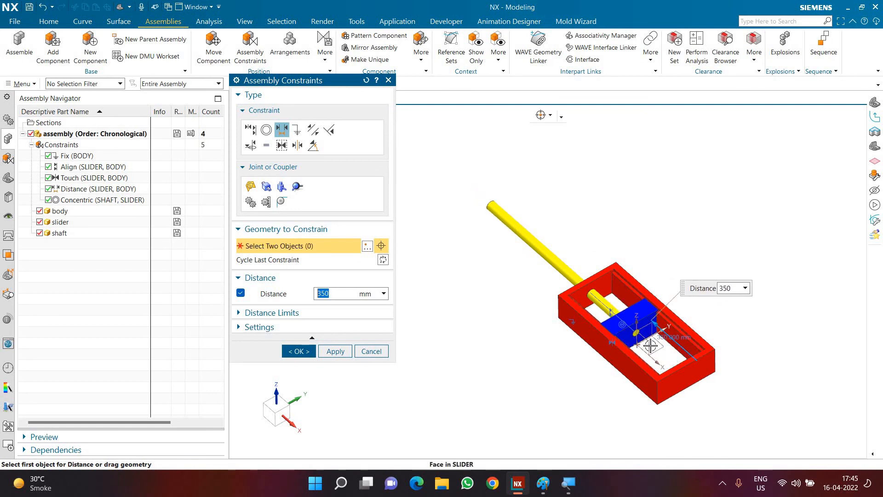
pyautogui.click(304, 351)
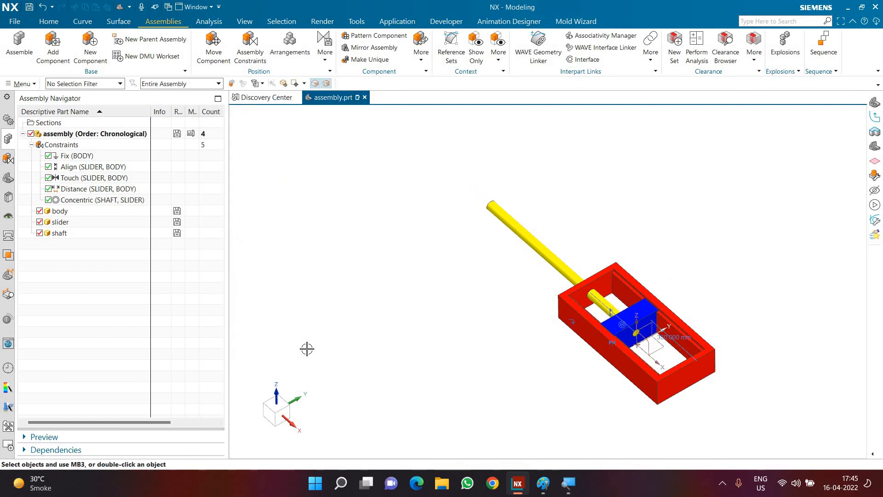
# Measure the length of the short vertical edge at the inner corner of the body's upper ledge
pyautogui.press('Home')
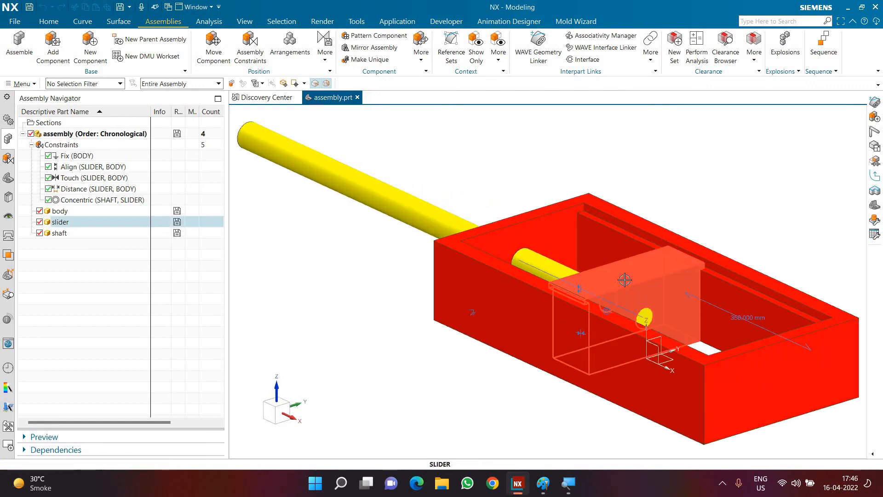
pyautogui.scroll(-5, 672, 285)
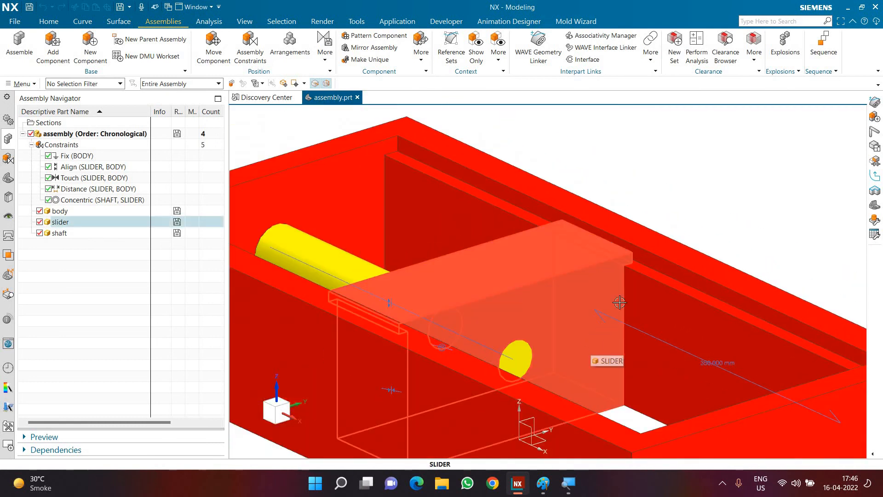
pyautogui.scroll(-3, 651, 241)
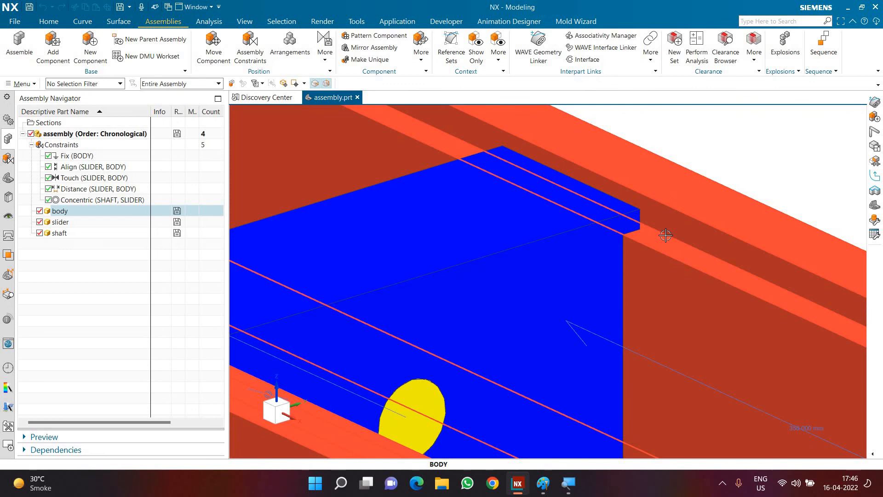
pyautogui.scroll(6, 666, 236)
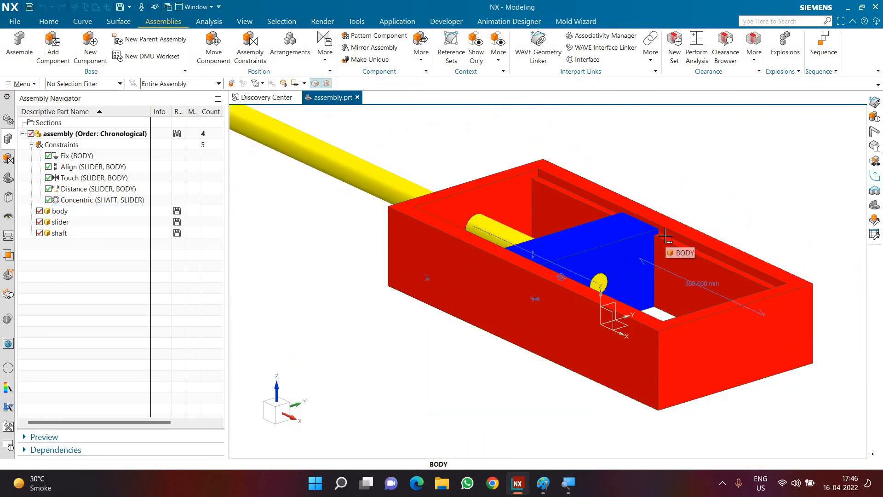
pyautogui.scroll(1, 570, 171)
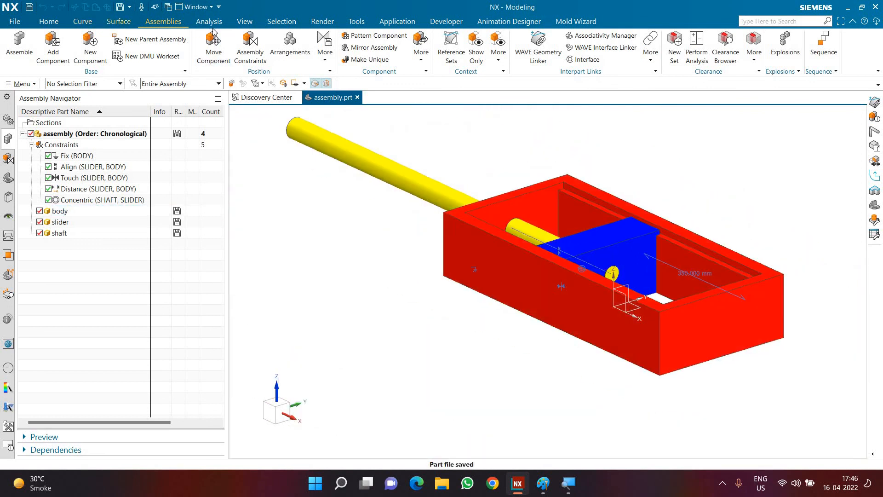
pyautogui.click(209, 22)
pyautogui.click(18, 46)
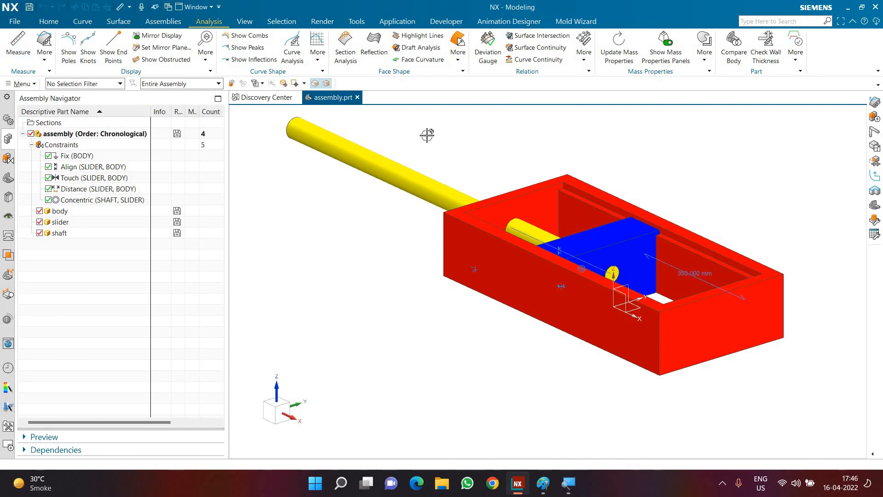
pyautogui.scroll(-5, 607, 204)
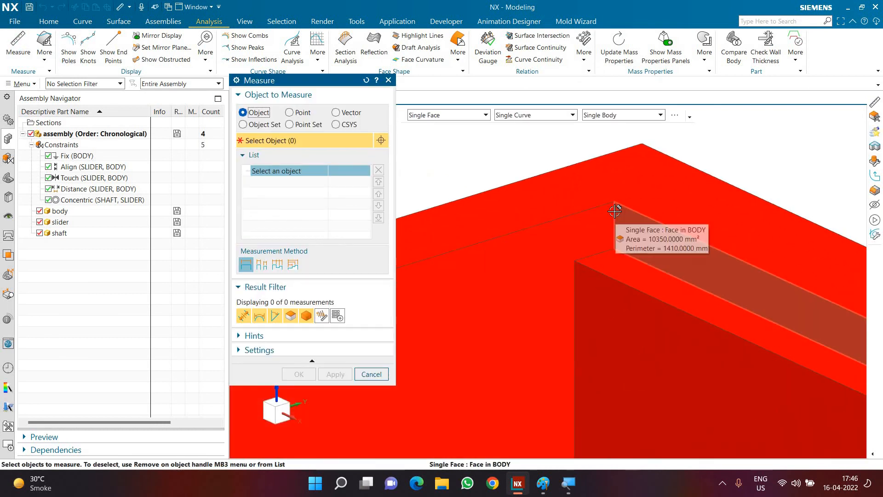
pyautogui.click(558, 251)
pyautogui.scroll(3, 558, 251)
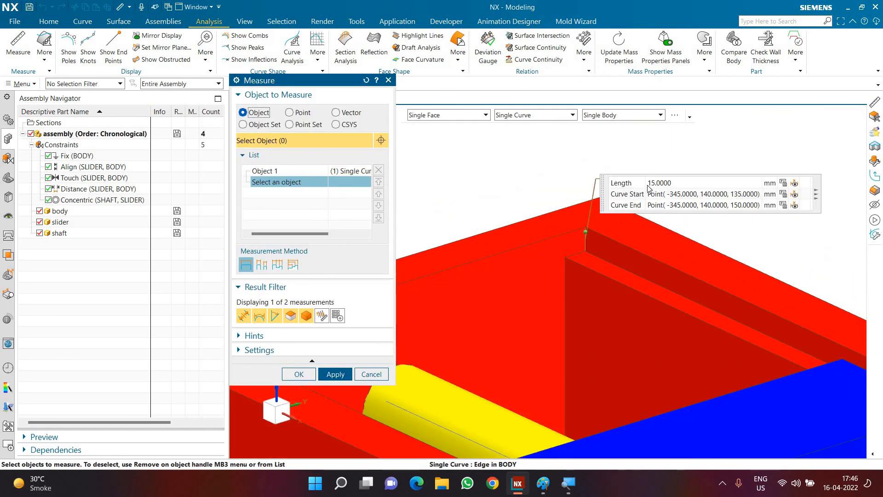
pyautogui.click(381, 377)
# Open the slider part file from the product folder and make it the displayed part
pyautogui.scroll(4, 532, 220)
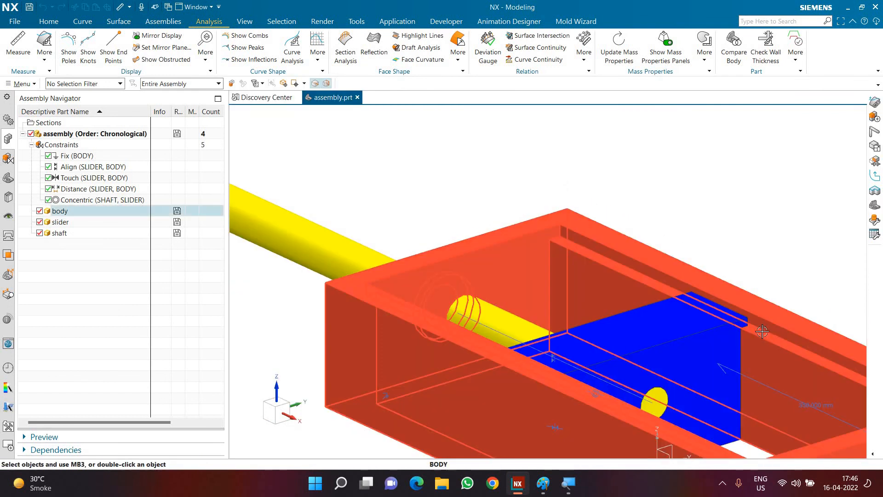
pyautogui.scroll(-3, 733, 331)
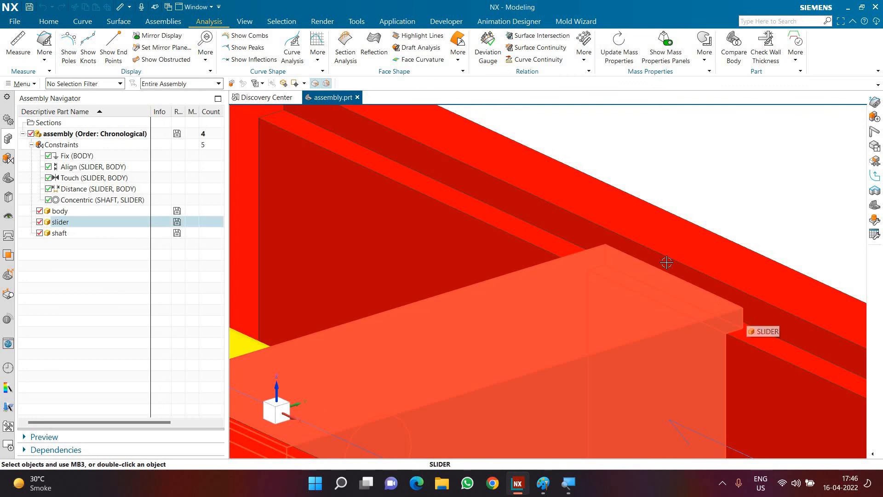
pyautogui.scroll(3, 667, 263)
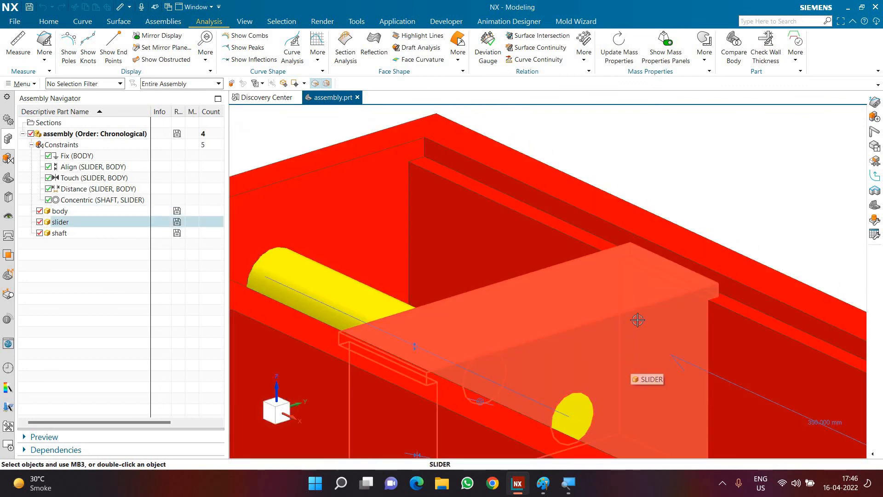
pyautogui.scroll(5, 629, 263)
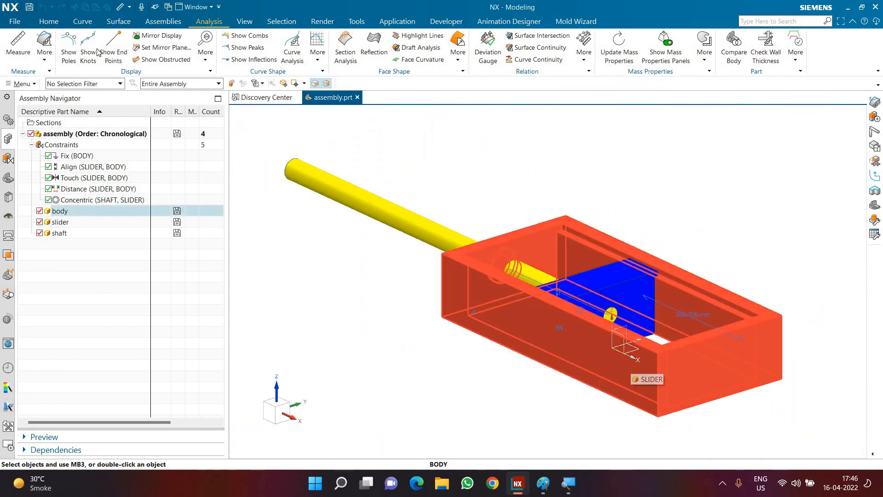
pyautogui.click(21, 20)
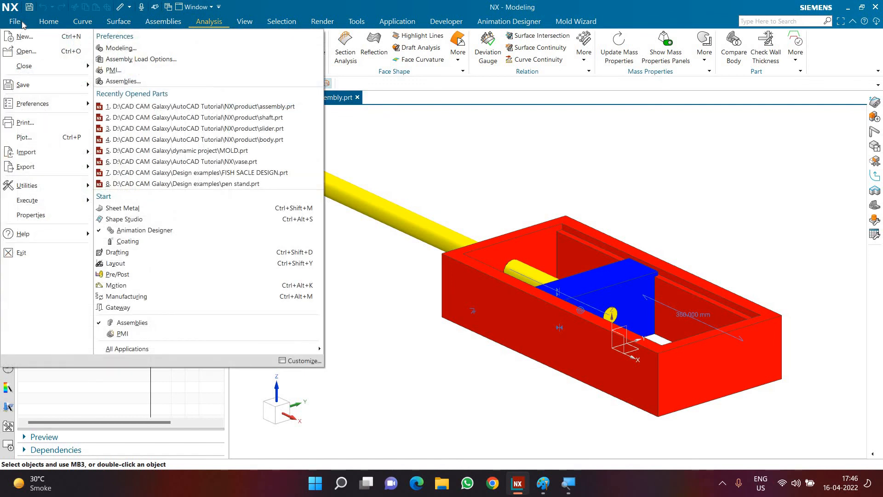
pyautogui.click(26, 51)
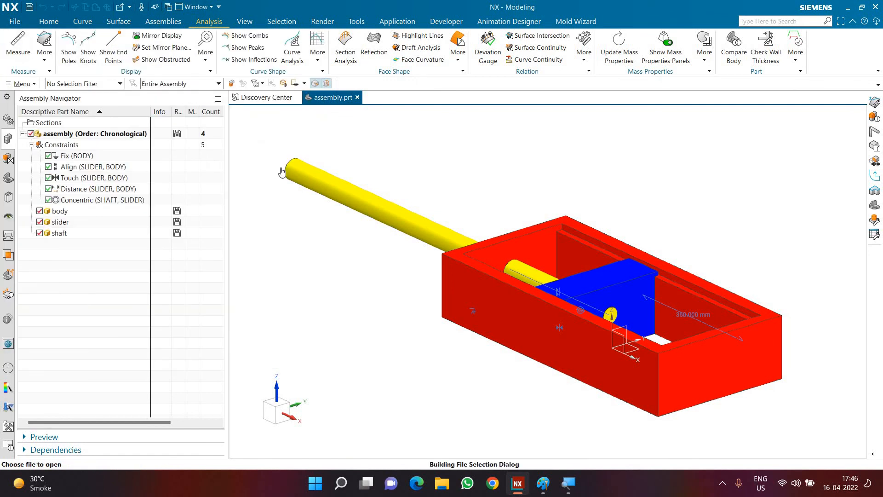
pyautogui.click(398, 217)
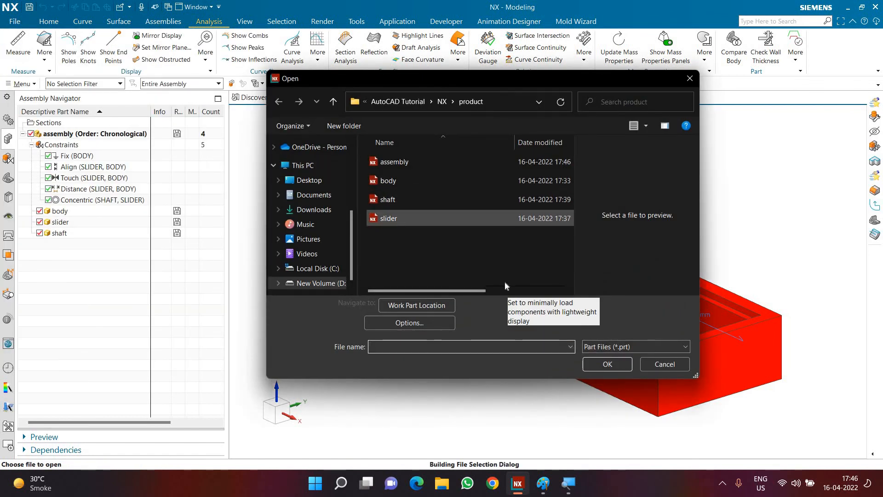
pyautogui.click(608, 365)
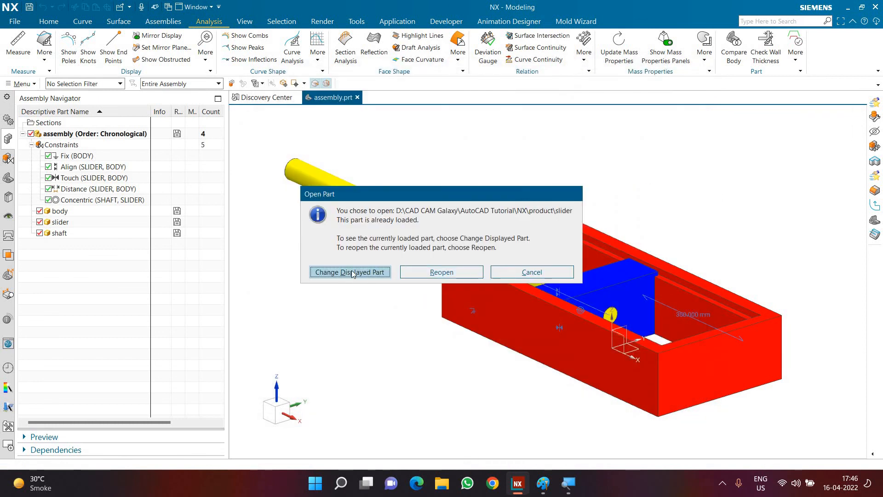
pyautogui.click(352, 271)
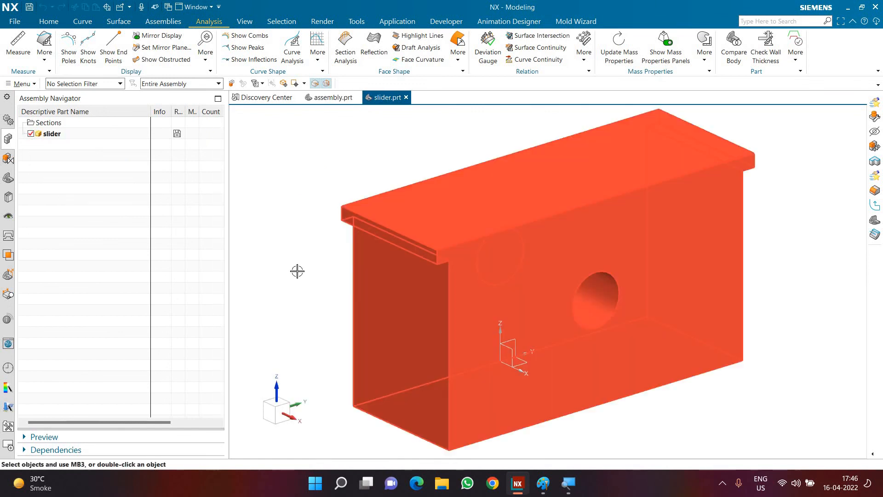
# Set the height dimension p1 of the slider's sketch to 150 mm
pyautogui.moveTo(293, 271); pyautogui.dragTo(339, 162, button='middle')
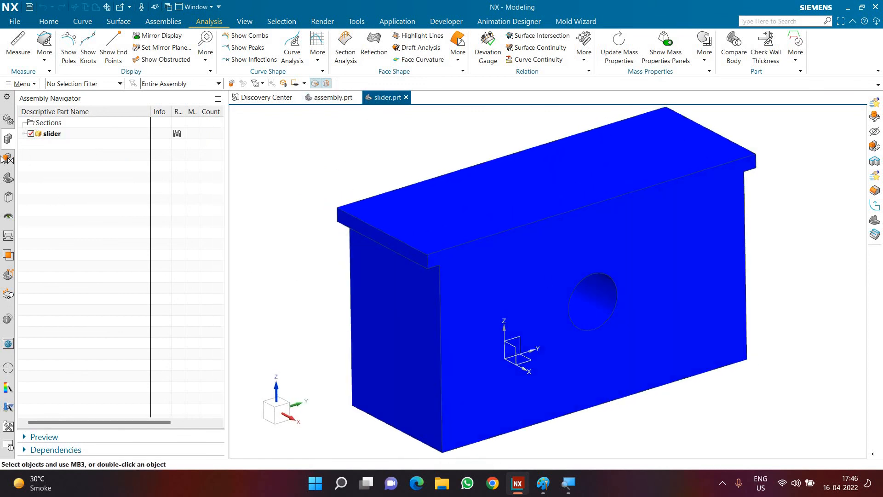
pyautogui.click(9, 179)
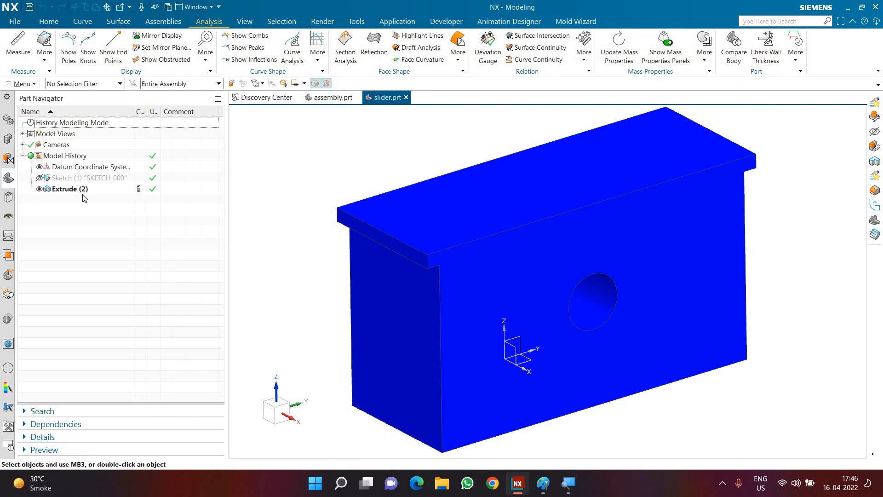
pyautogui.click(82, 178)
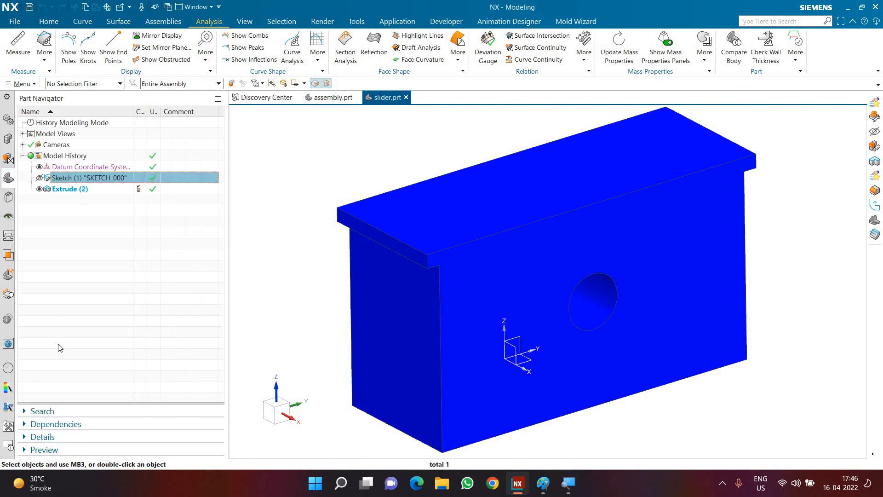
pyautogui.click(42, 437)
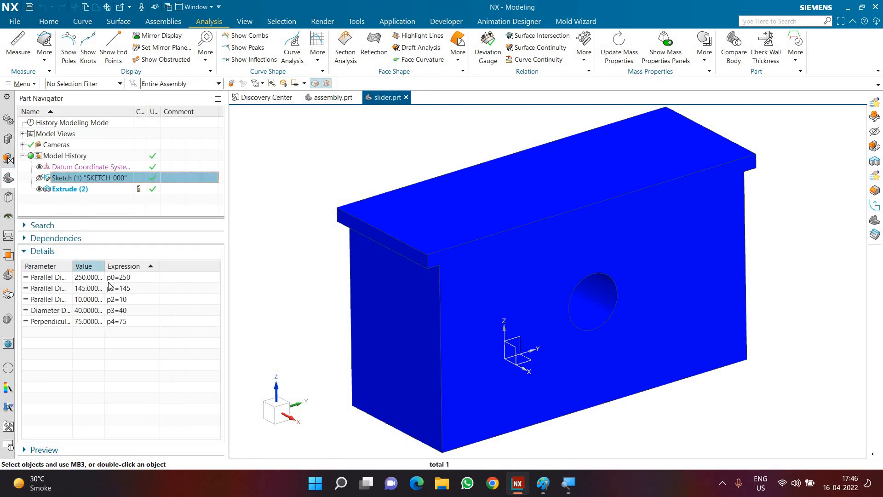
pyautogui.doubleClick(84, 290)
pyautogui.write('15')
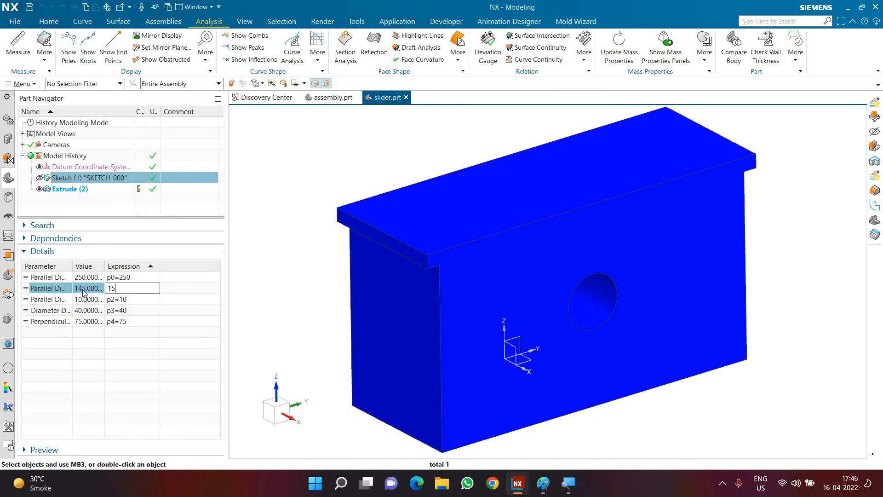
pyautogui.write('0')
pyautogui.press('Return')
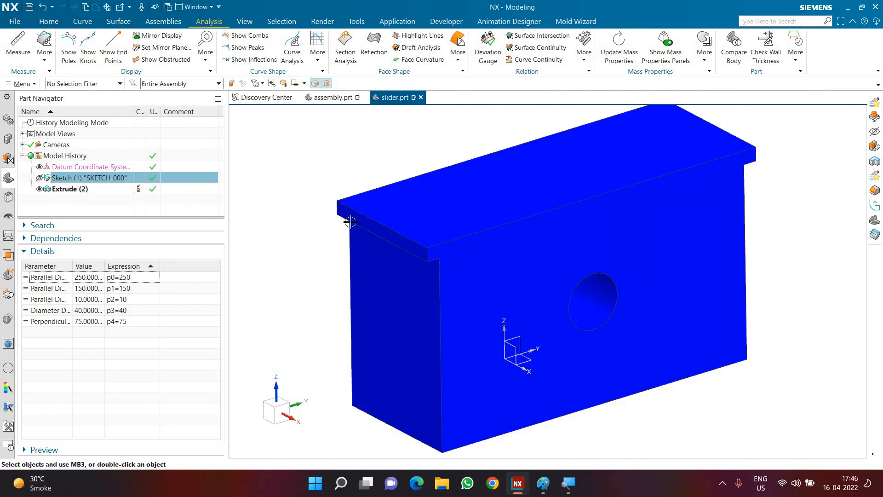
# Set the slider sketch's flange dimension p2 to 15 mm
pyautogui.doubleClick(133, 300)
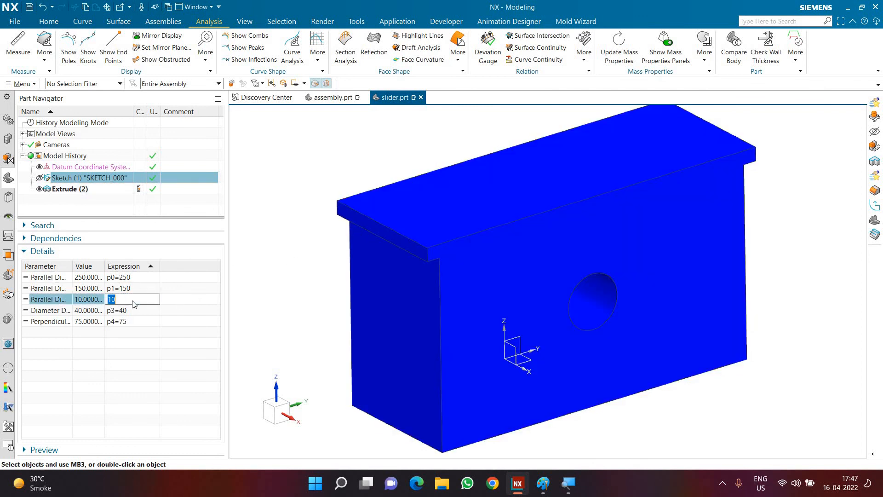
pyautogui.write('165')
pyautogui.press('BackSpace')
pyautogui.press('BackSpace')
pyautogui.write('5')
pyautogui.press('Return')
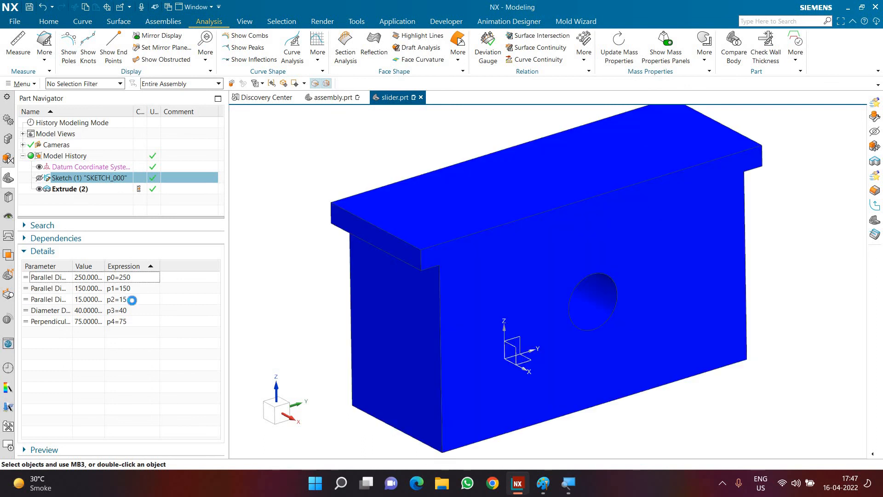
# Save and close the slider part, check its flange fit against the body's ledge, and save the assembly
pyautogui.hotkey('ctrl', 's')
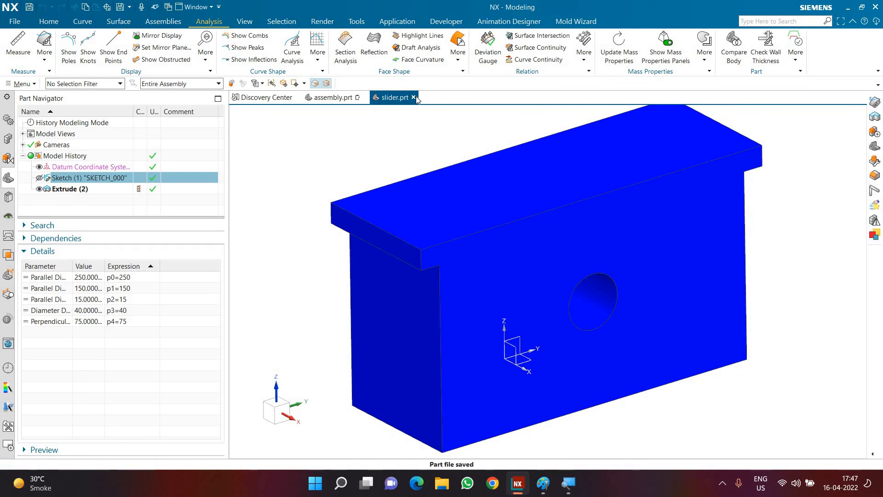
pyautogui.click(413, 97)
pyautogui.scroll(5, 663, 284)
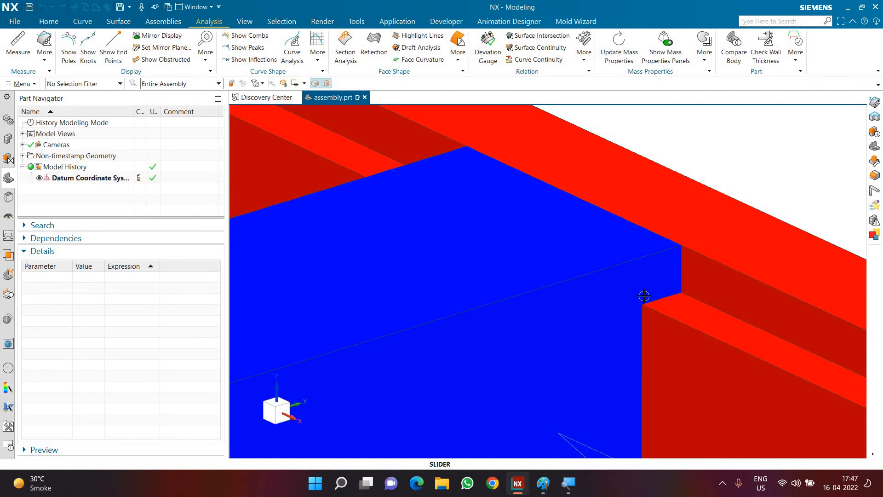
pyautogui.scroll(-5, 644, 297)
pyautogui.hotkey('ctrl', 's')
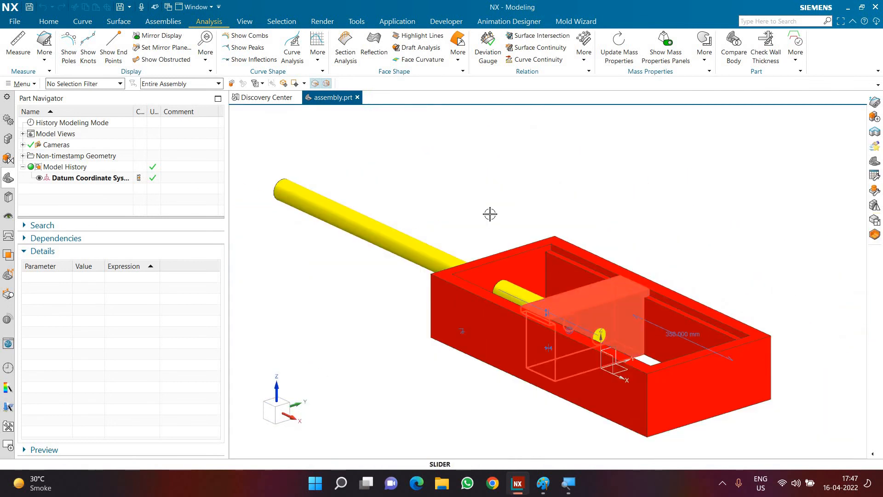
pyautogui.click(95, 251)
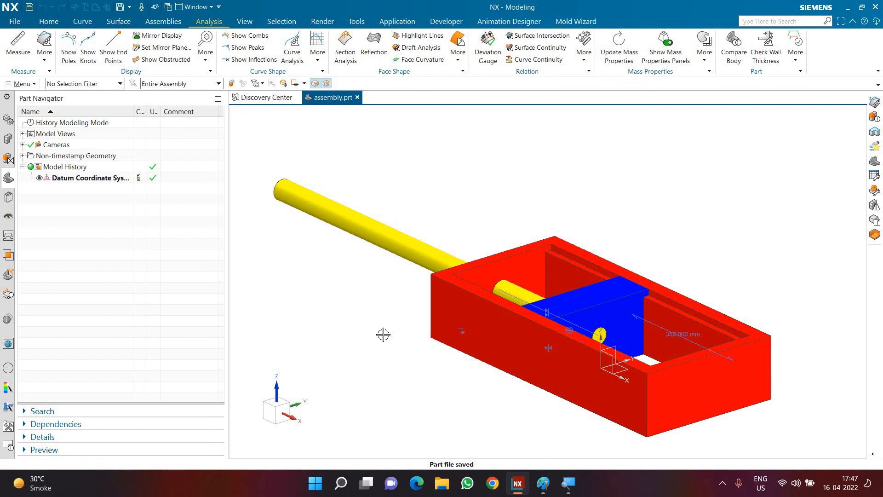
pyautogui.click(721, 484)
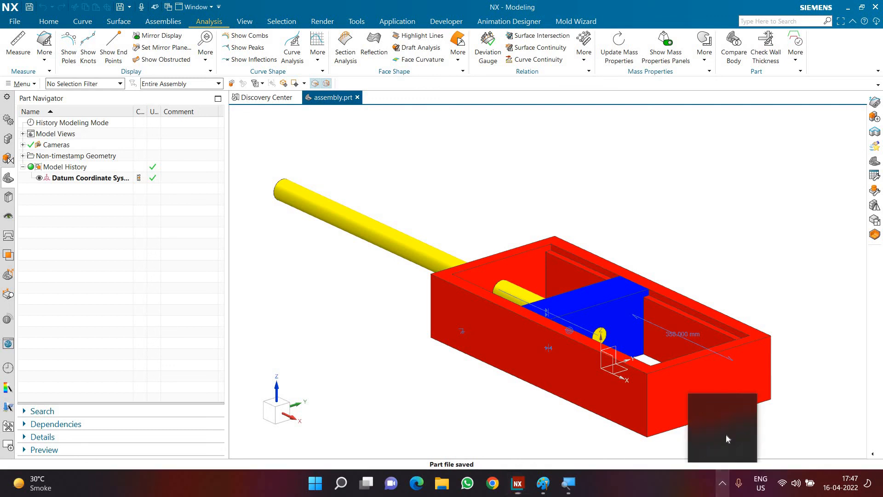